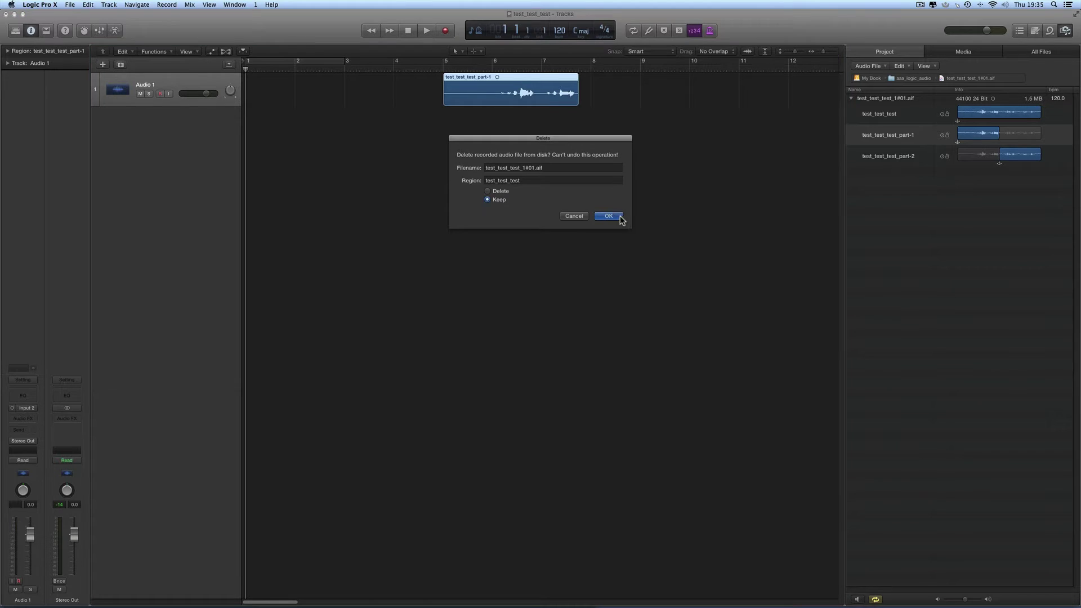
- Delete the region but keep its file, then select the recorded file's region entries
left_click(609, 215)
left_click(892, 99)
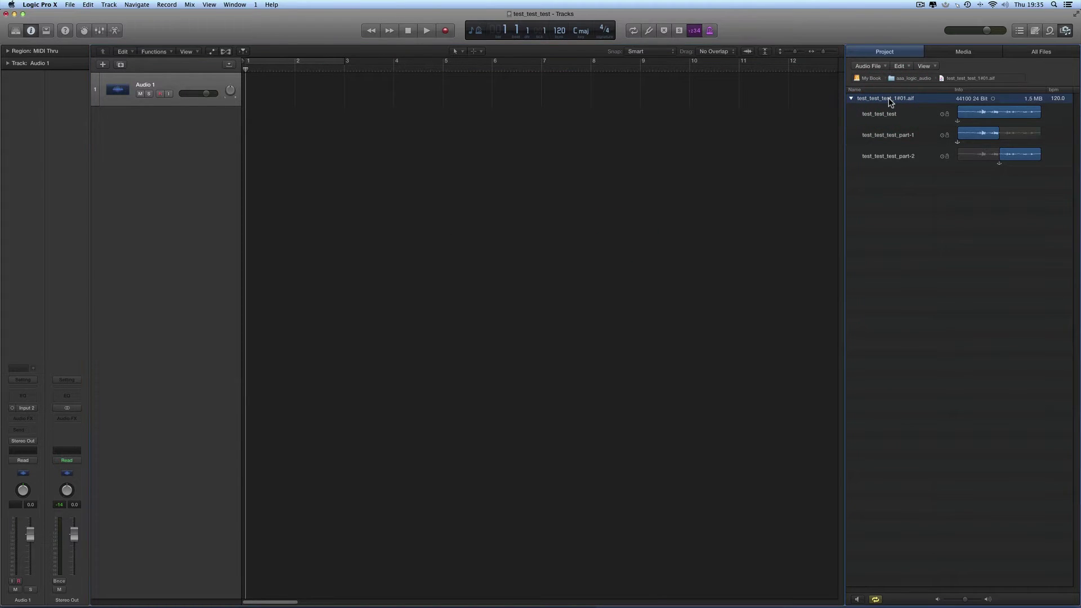
left_click(901, 115)
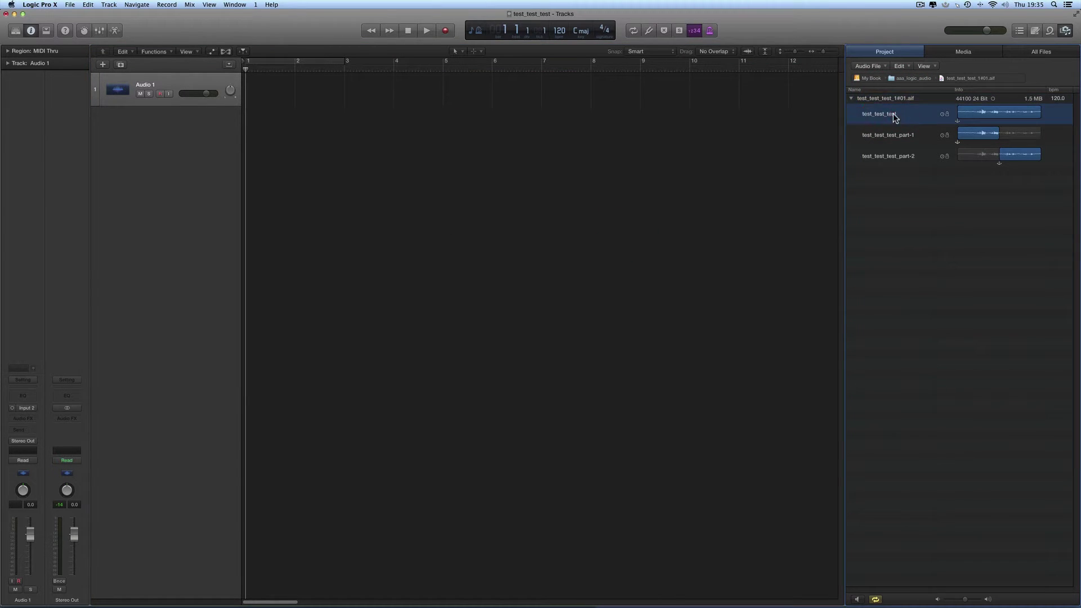
left_click(903, 136)
left_click(903, 157)
- Browse the test_test_test regions and their two parts, then collapse the audio file's entry
left_click(903, 136)
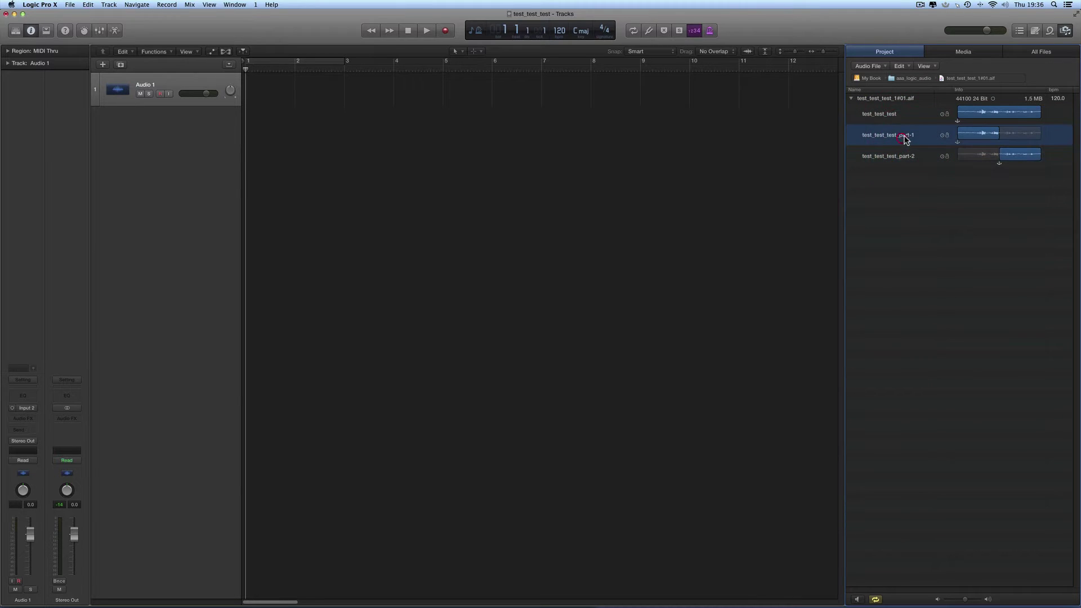
left_click(898, 119)
left_click(904, 137)
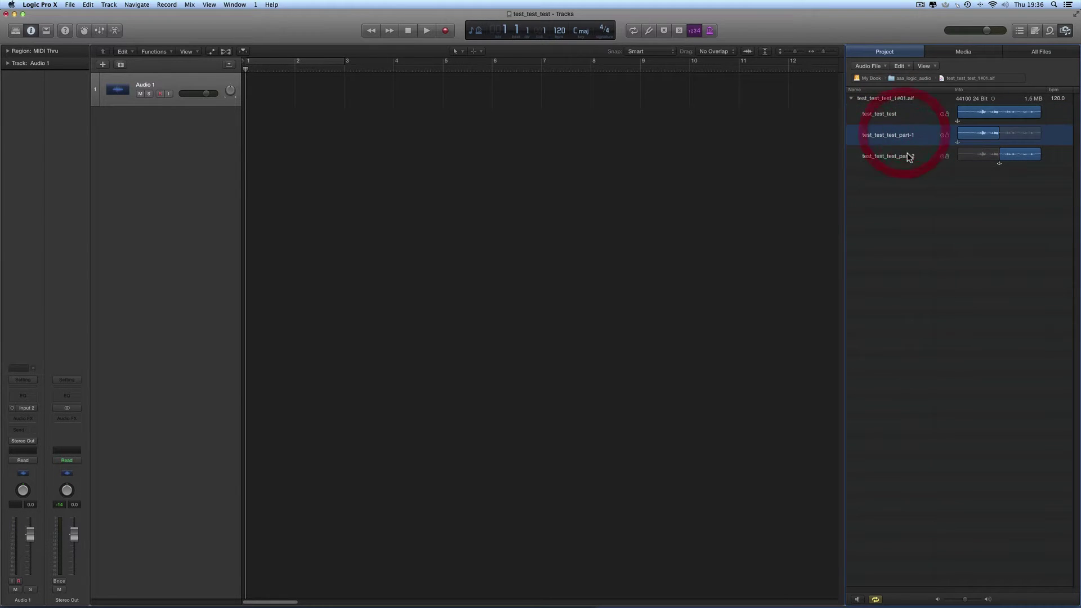
left_click(904, 157)
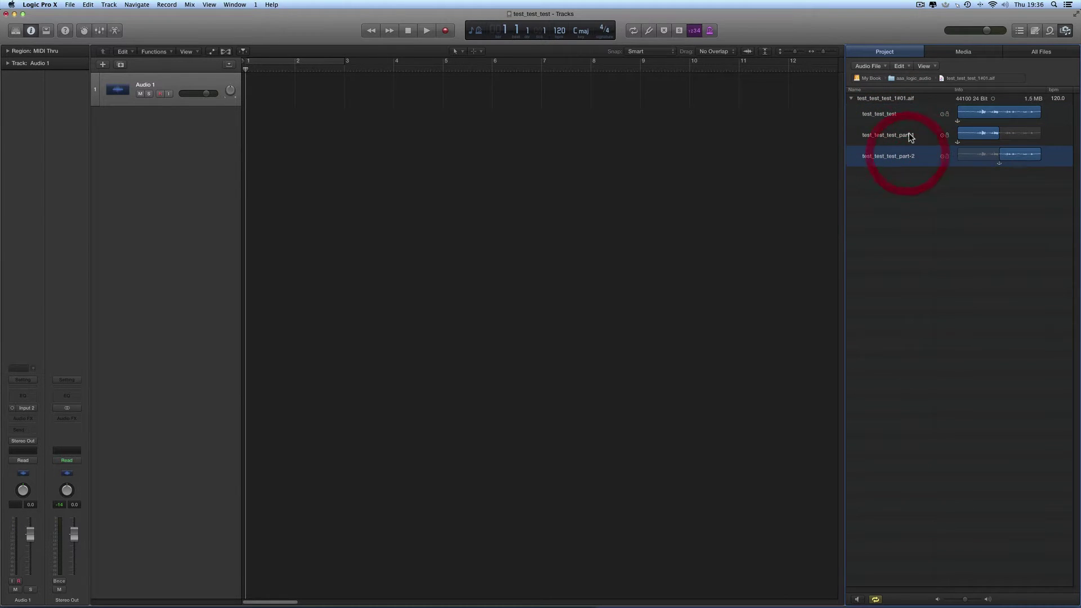
left_click(851, 99)
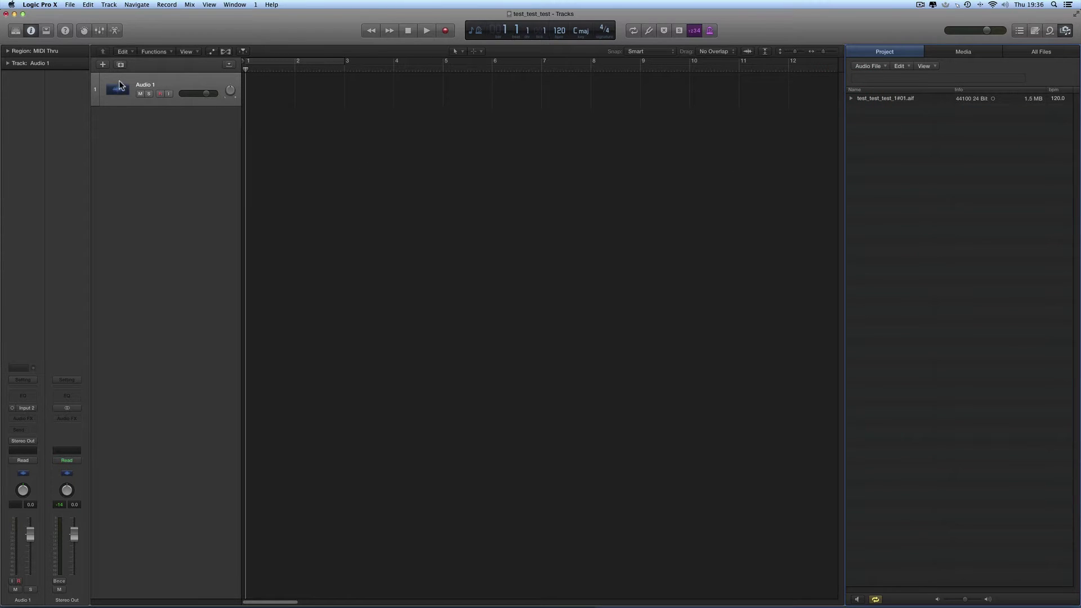
- Add an R&B drummer track, delete its second region and trim the first to end at bar 5
left_click(102, 65)
left_click(621, 39)
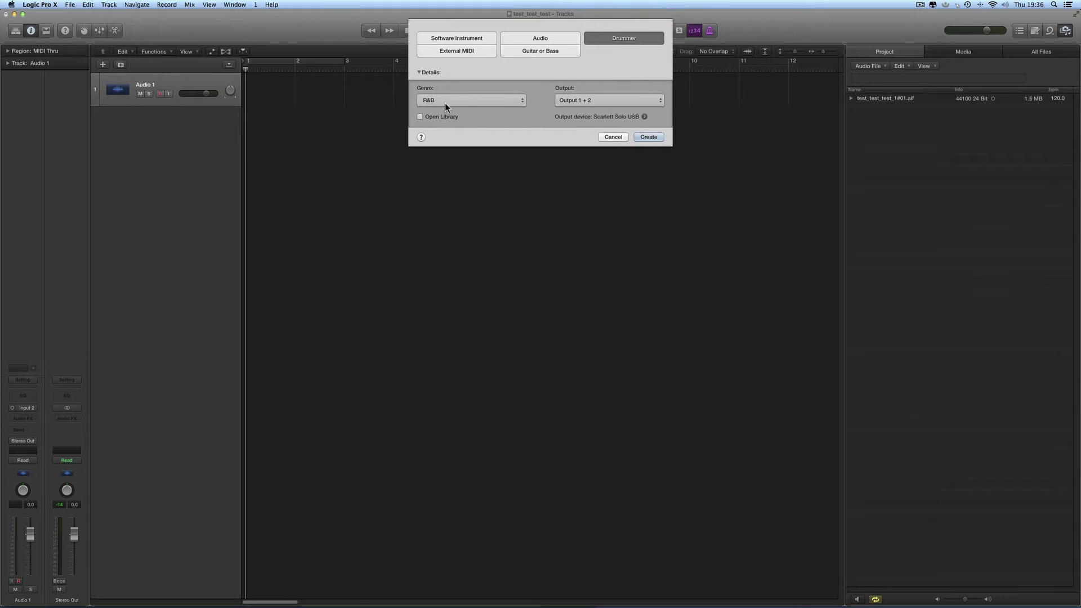
left_click(645, 137)
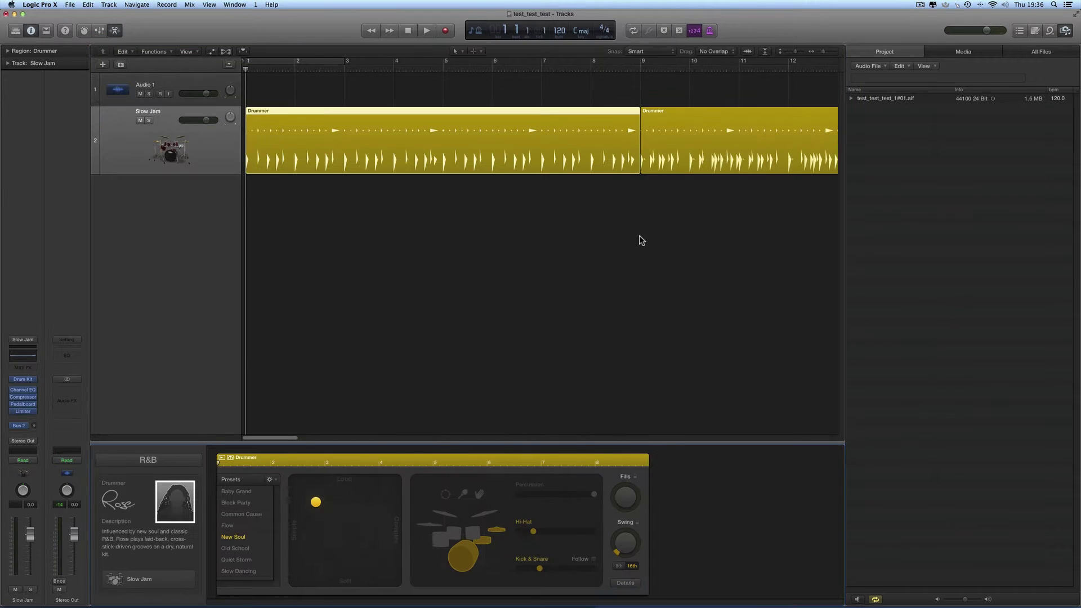
left_click(724, 150)
key("Delete")
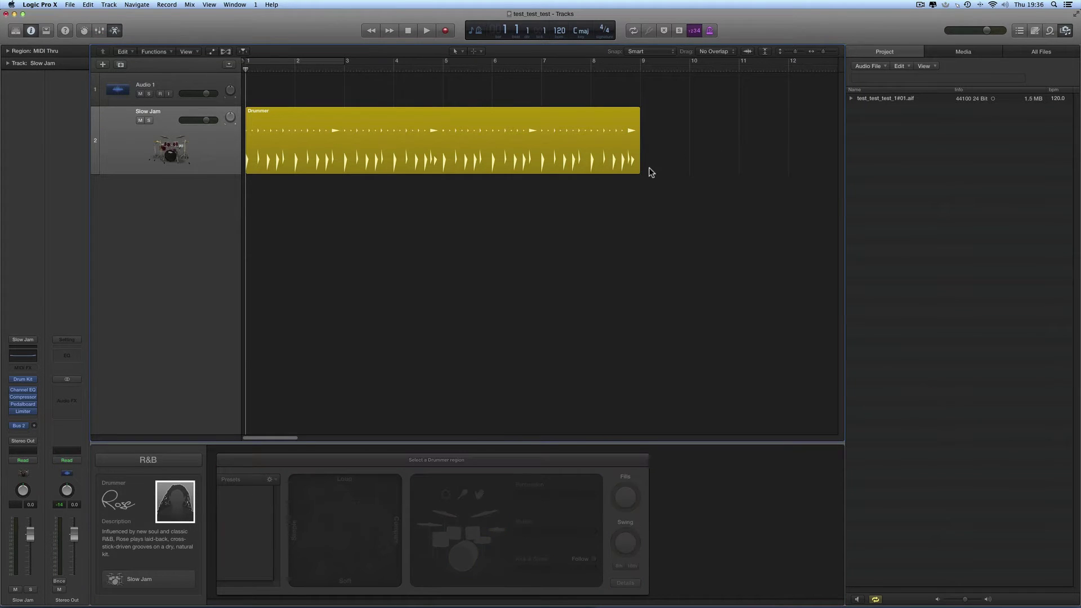
left_click_drag(640, 171, 443, 169)
- Make the groove louder and busier, cycle bars 1–5 and audition the drums
left_click_drag(184, 174, 187, 144)
left_click_drag(316, 501, 344, 489)
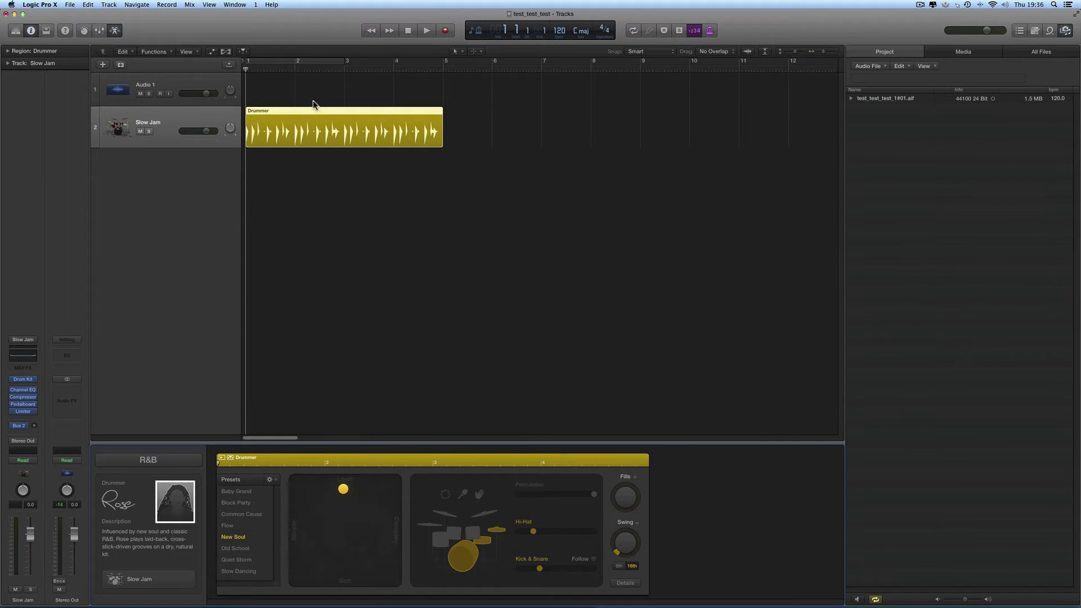
left_click_drag(288, 60, 443, 62)
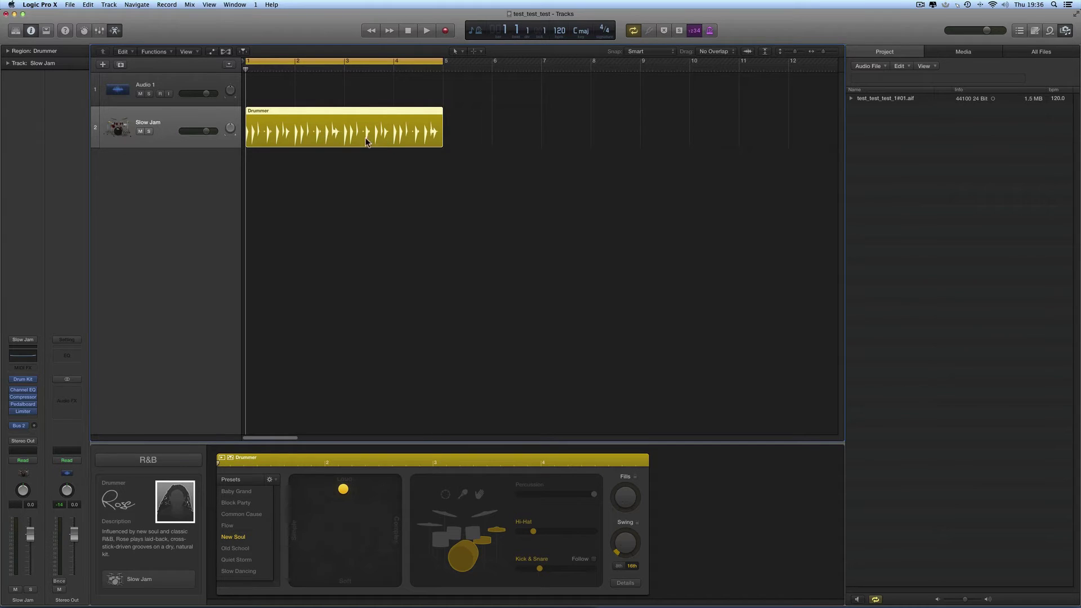
key("space")
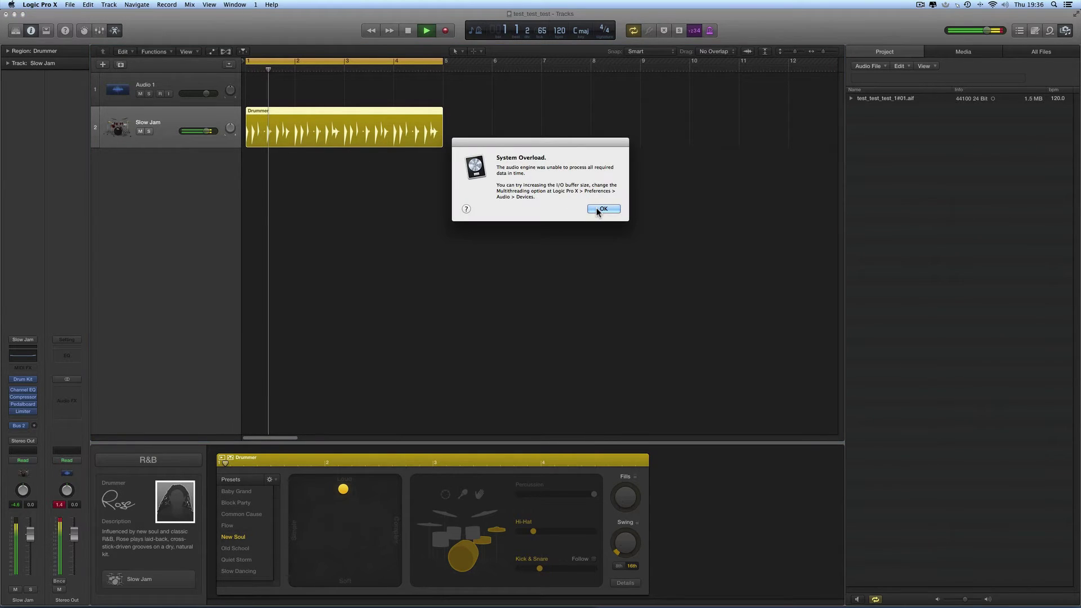
left_click(601, 209)
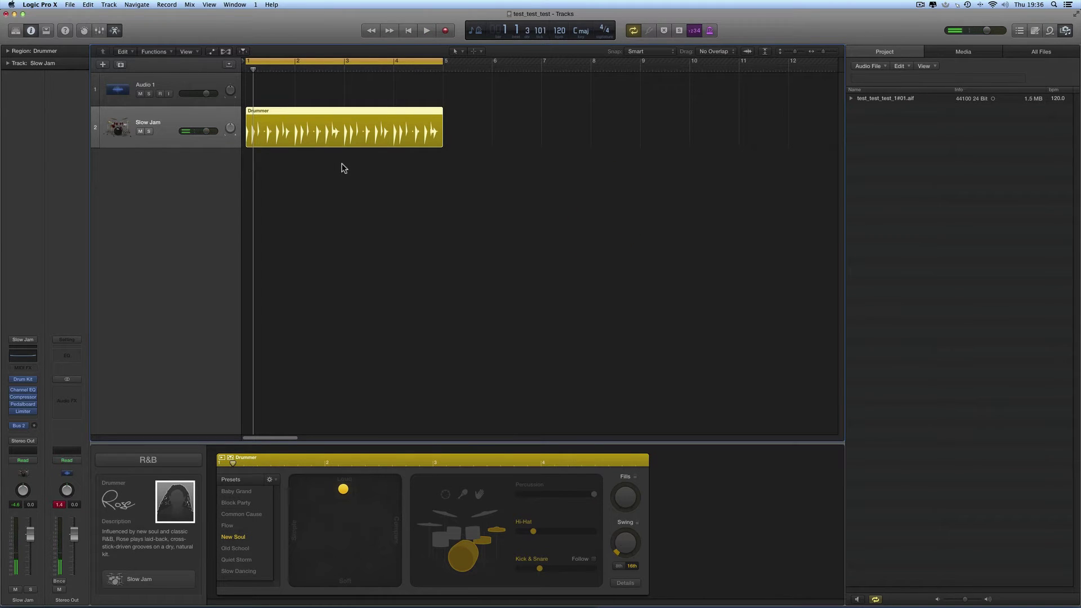
key("space")
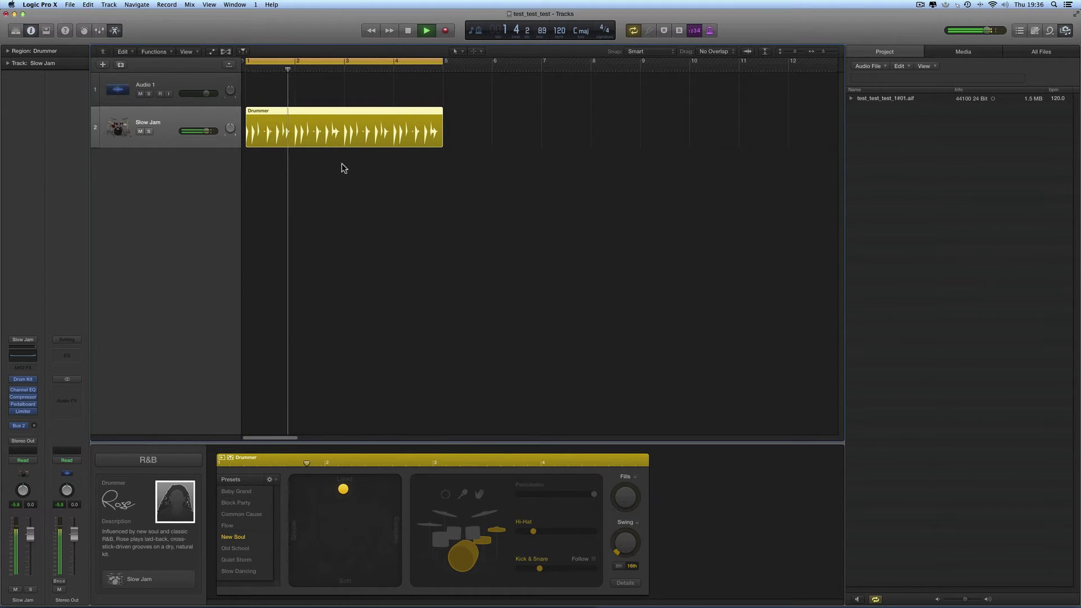
key("space")
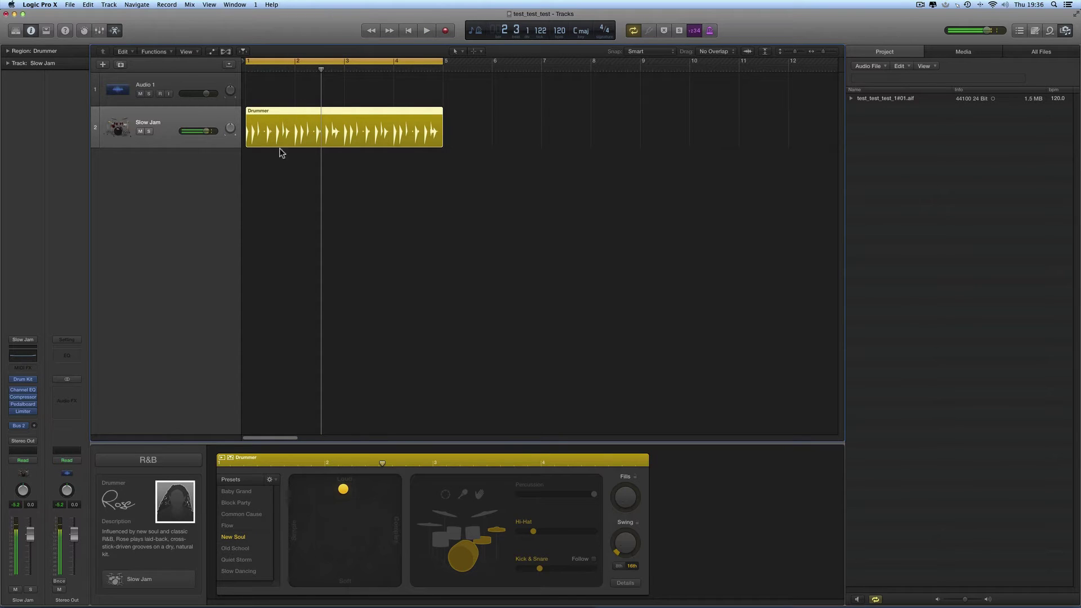
left_click(119, 90)
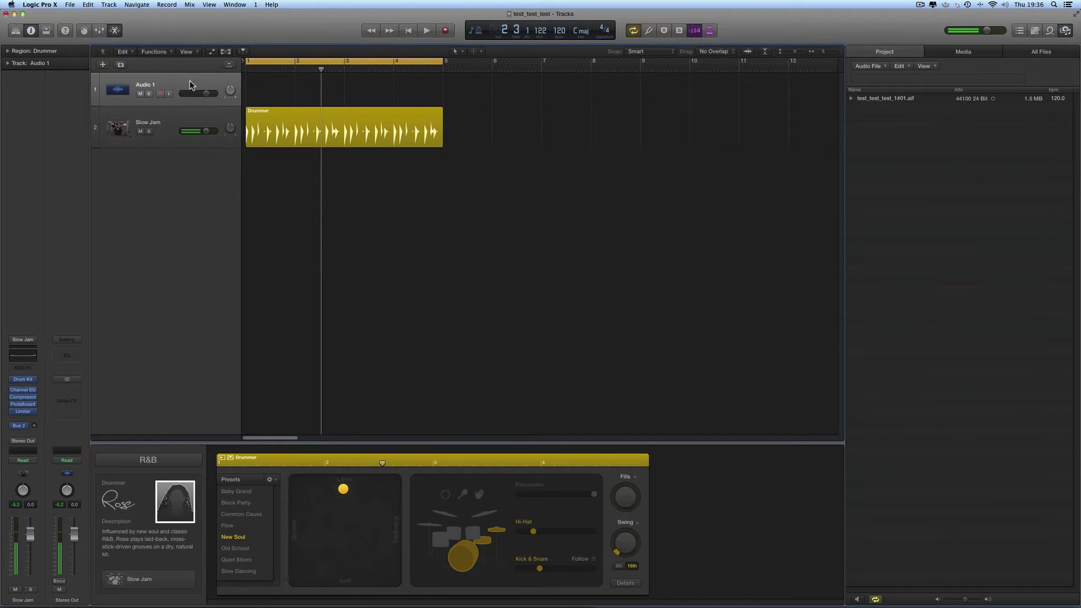
- Load the Electric Guitar and Bass > Clean Bass > Big Stack patch onto Audio 1
left_click(116, 32)
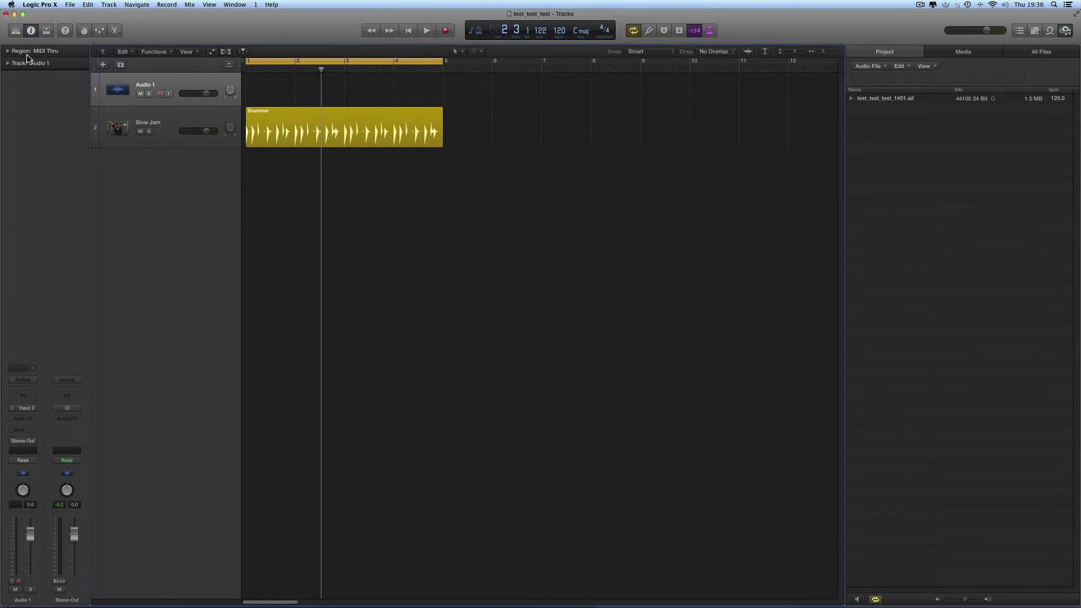
left_click(17, 35)
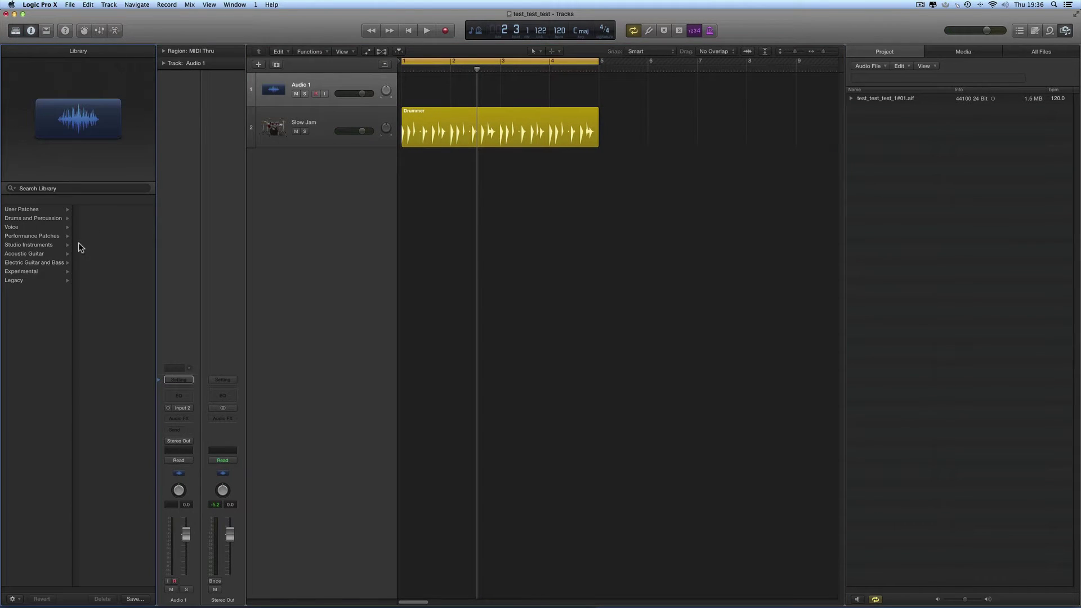
left_click(33, 260)
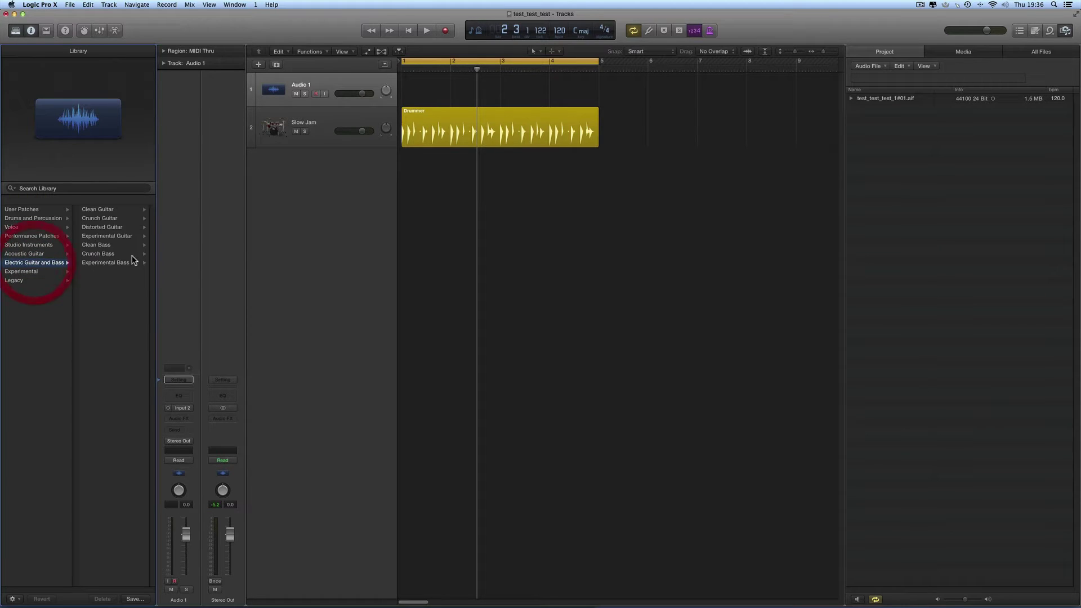
left_click(104, 244)
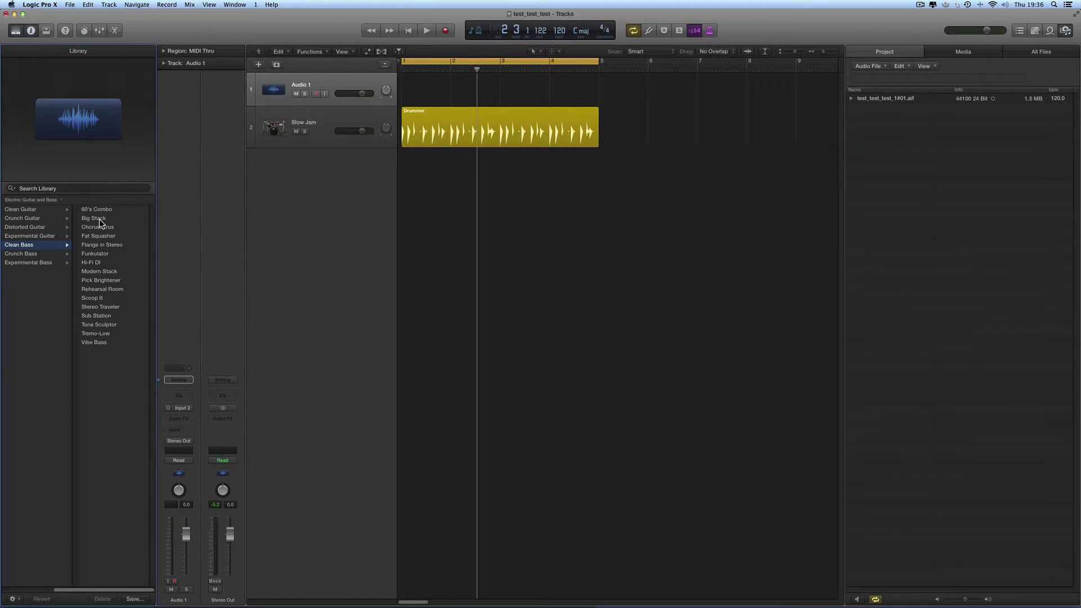
left_click(99, 218)
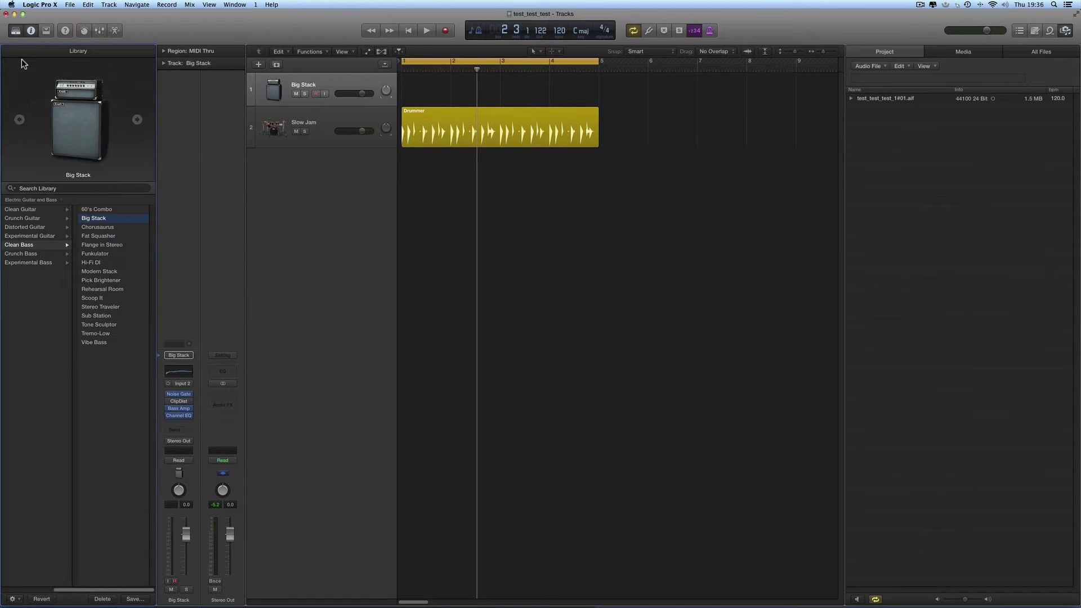
left_click(16, 30)
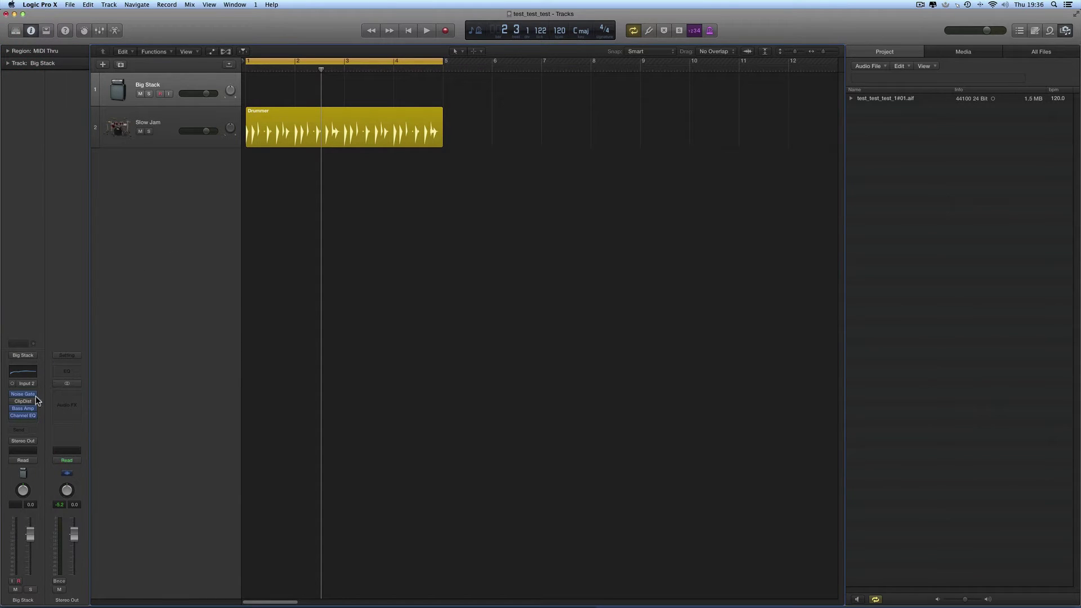
- In the Bass Amp, cut the 40 Hz EQ band, adjust mid and treble, and blend toward the amp
left_click(23, 409)
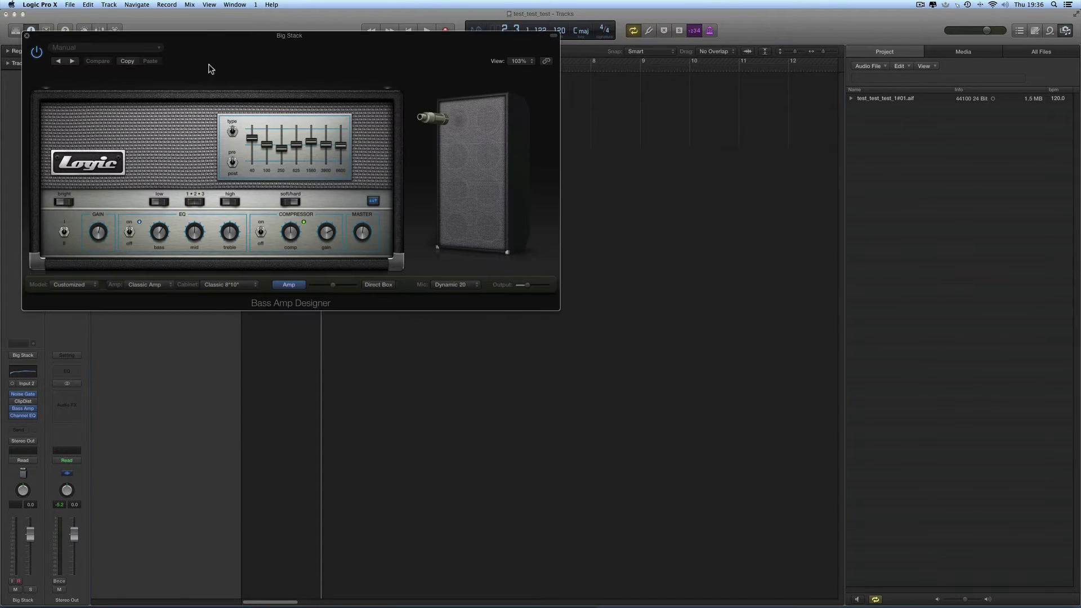
left_click_drag(201, 38, 287, 144)
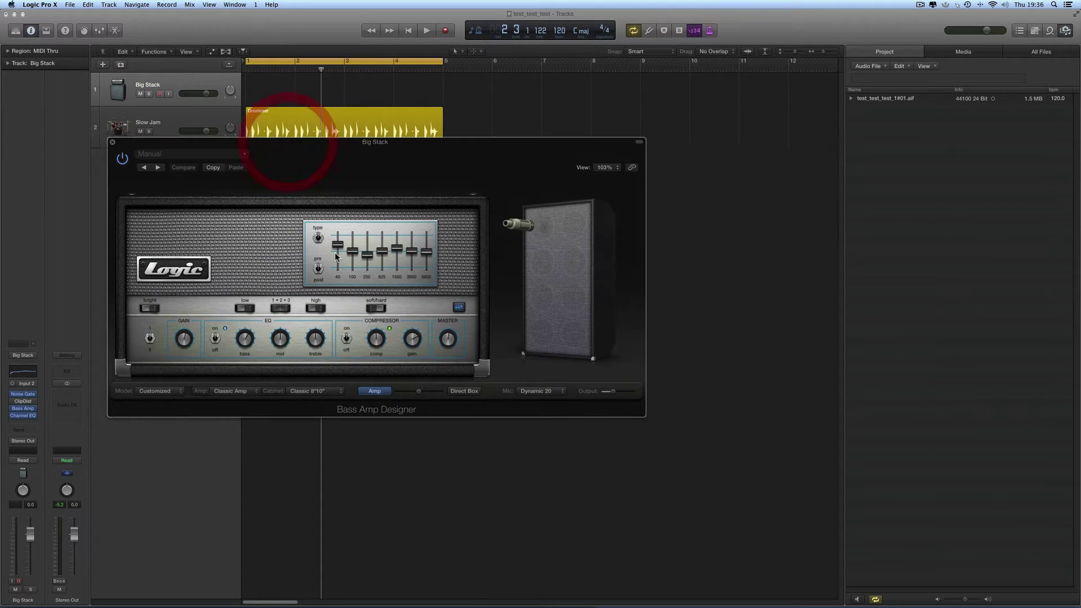
left_click_drag(336, 251, 411, 241)
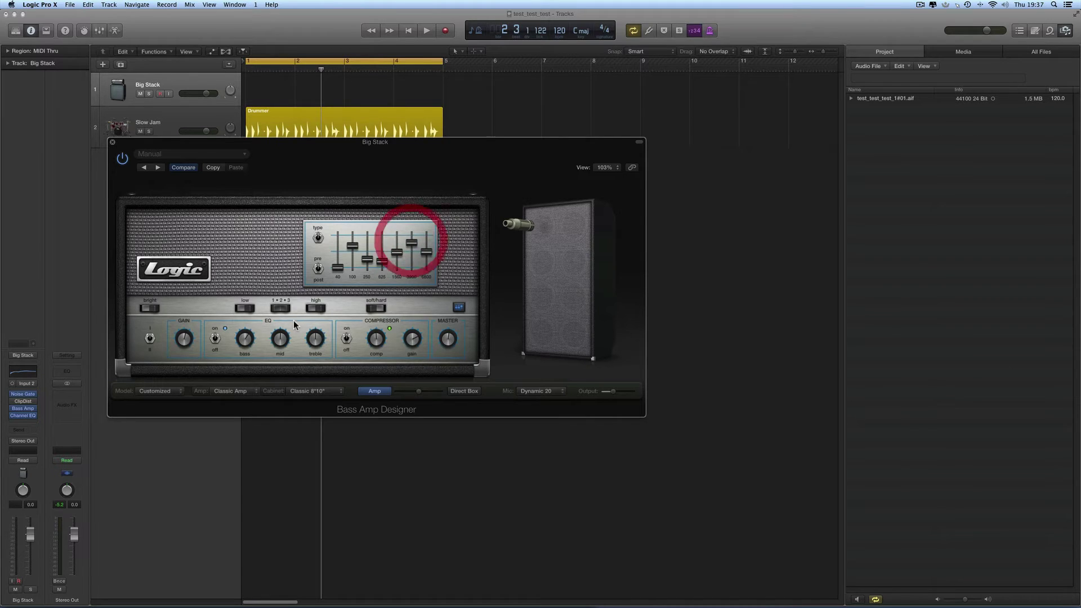
left_click(288, 351)
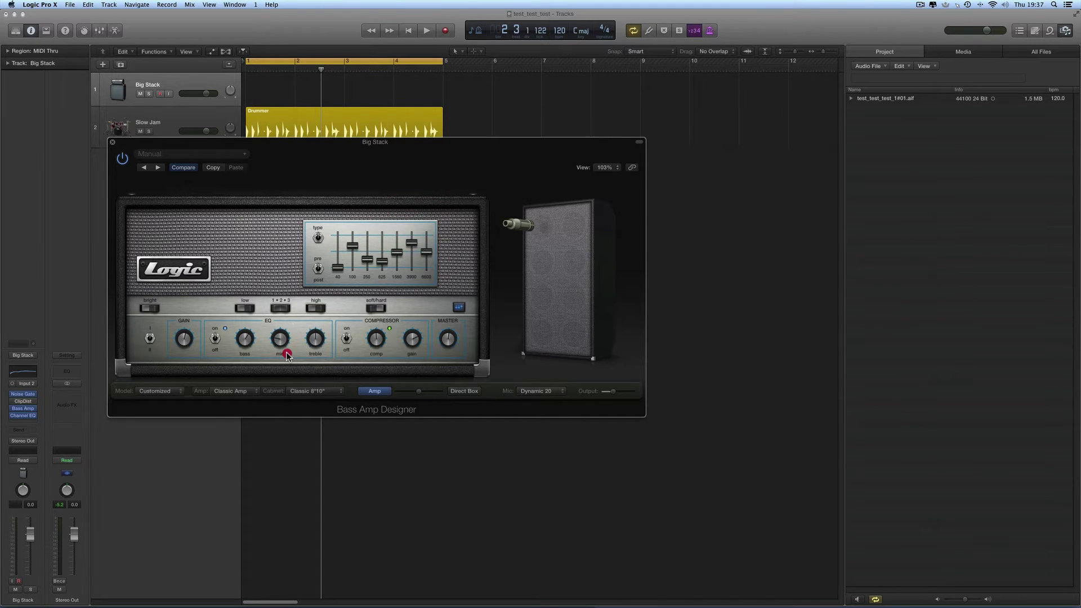
left_click(317, 341)
left_click_drag(418, 391, 398, 394)
left_click(113, 144)
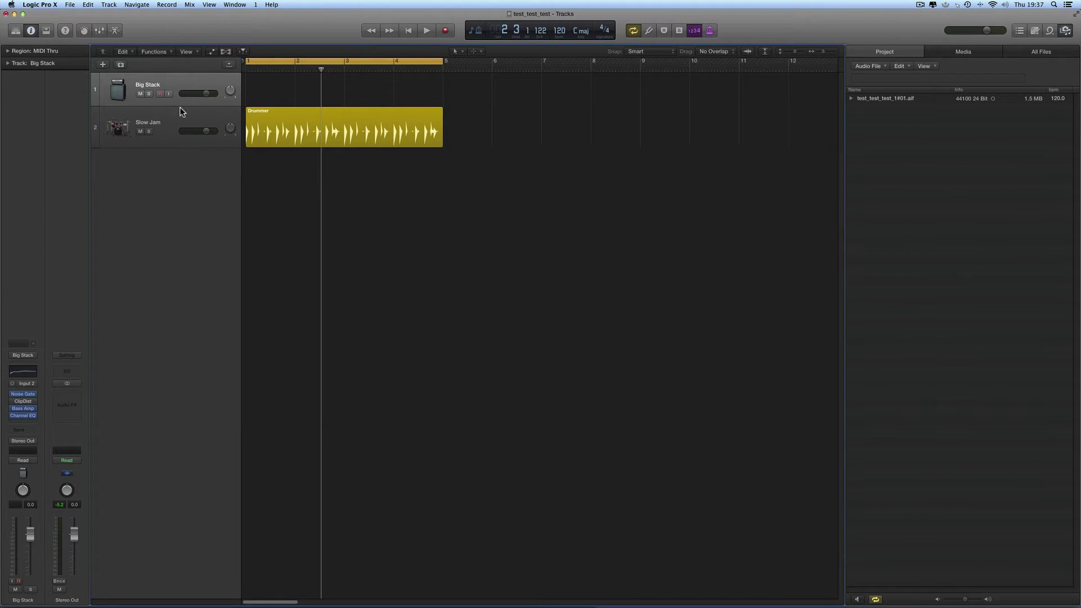
- Enable input monitoring on Big Stack and record the Big Stack#01 take from the project start
left_click(169, 94)
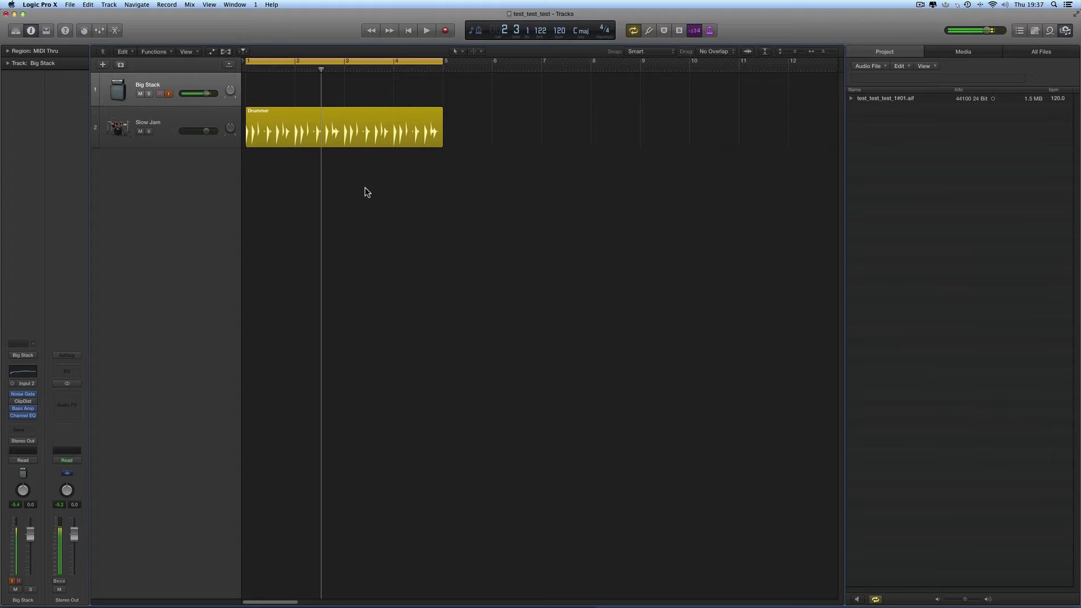
left_click(426, 31)
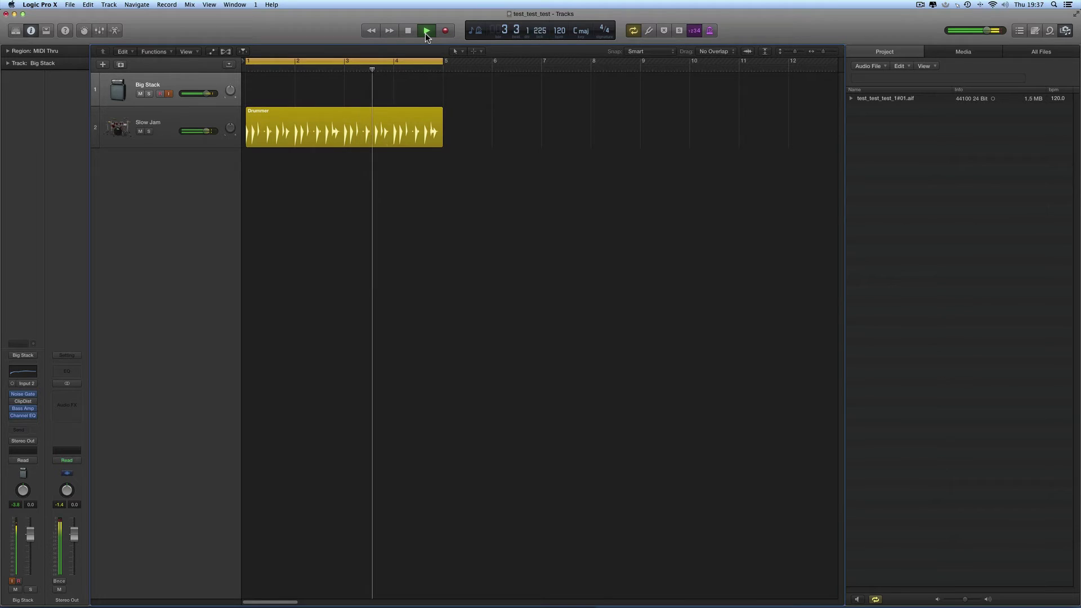
left_click(413, 32)
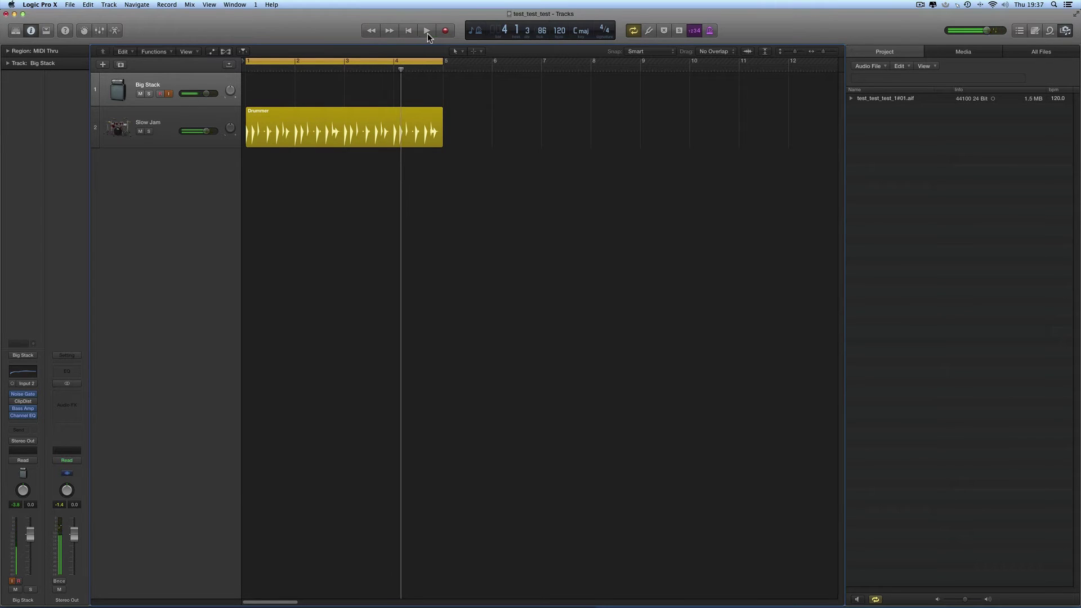
left_click(413, 31)
left_click(446, 31)
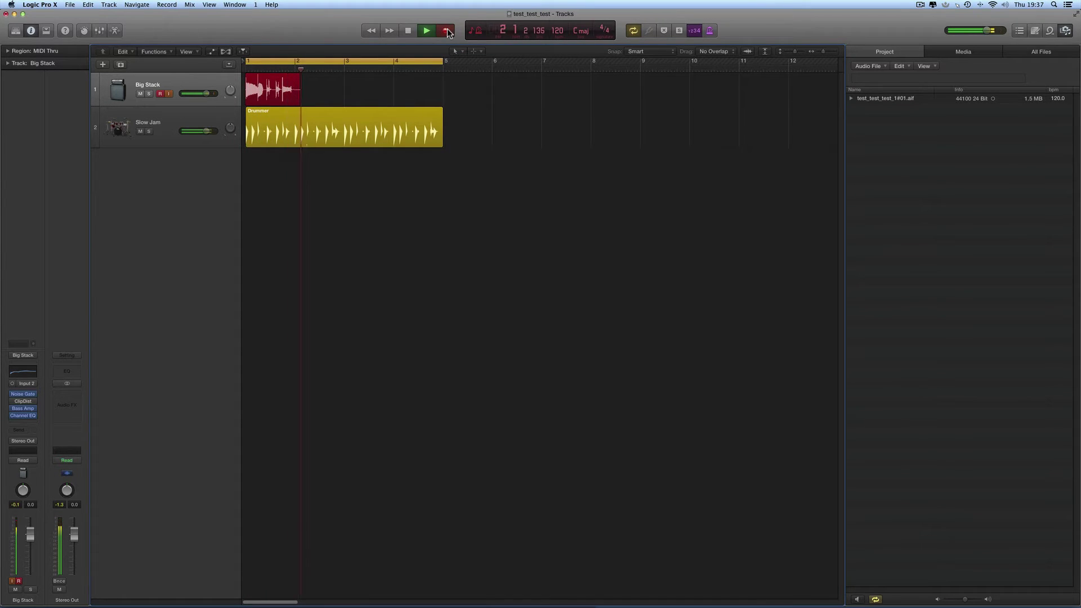
left_click(448, 33)
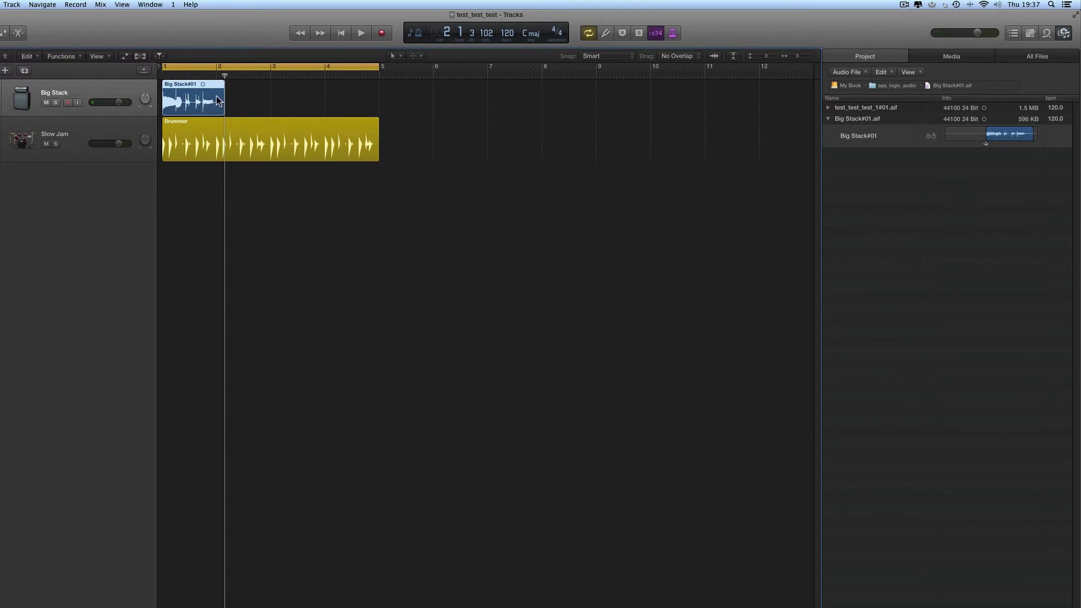
- Return the playhead to bar 1, zoom in, and select Big Stack#01.aif and its region in the audio list
left_click_drag(226, 76, 160, 73)
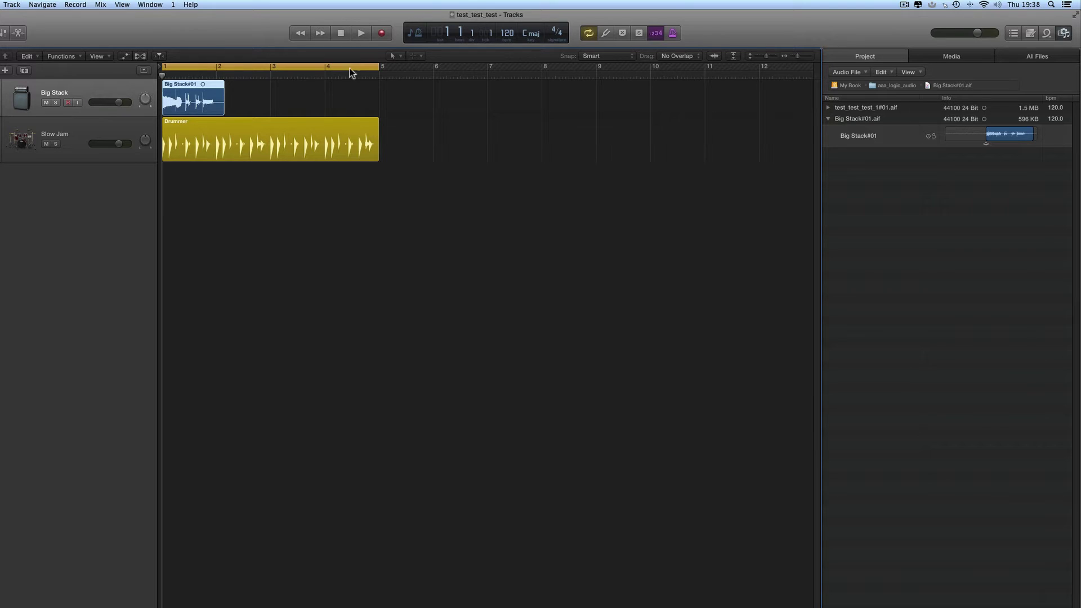
left_click(868, 119)
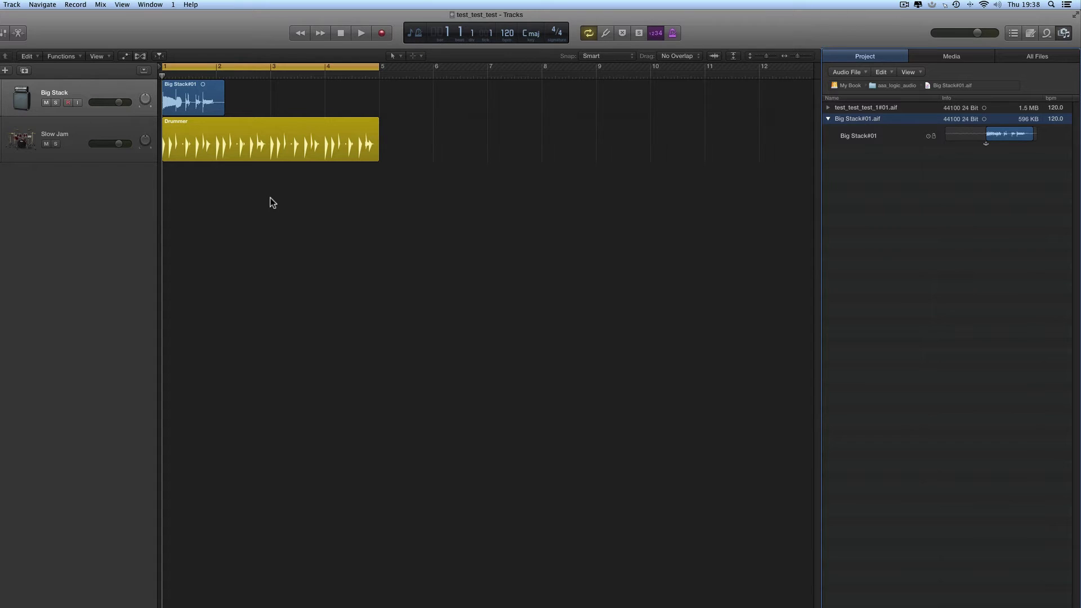
left_click(806, 56)
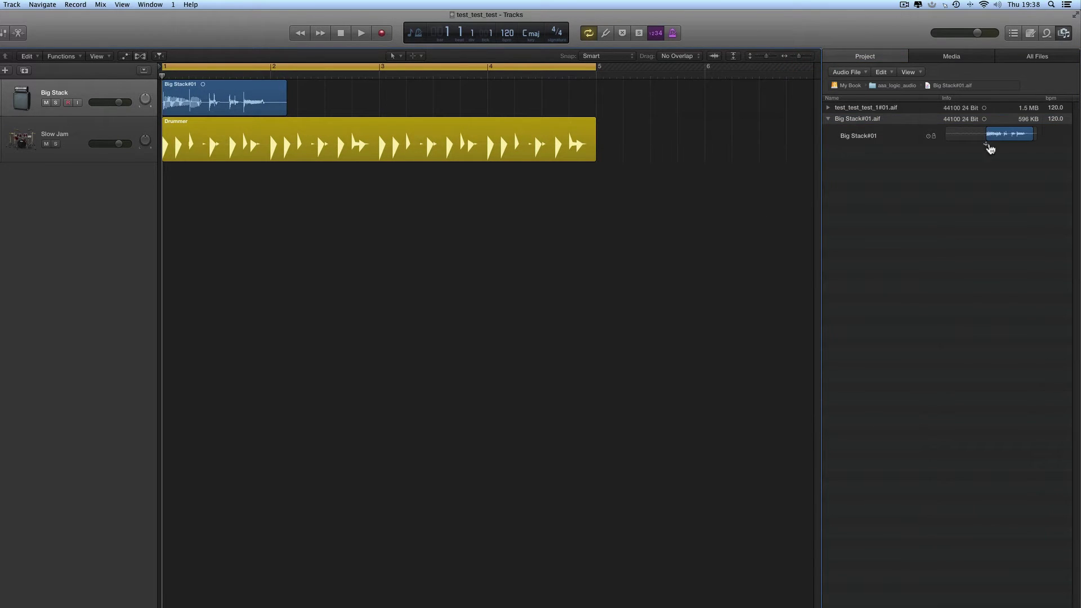
left_click(877, 135)
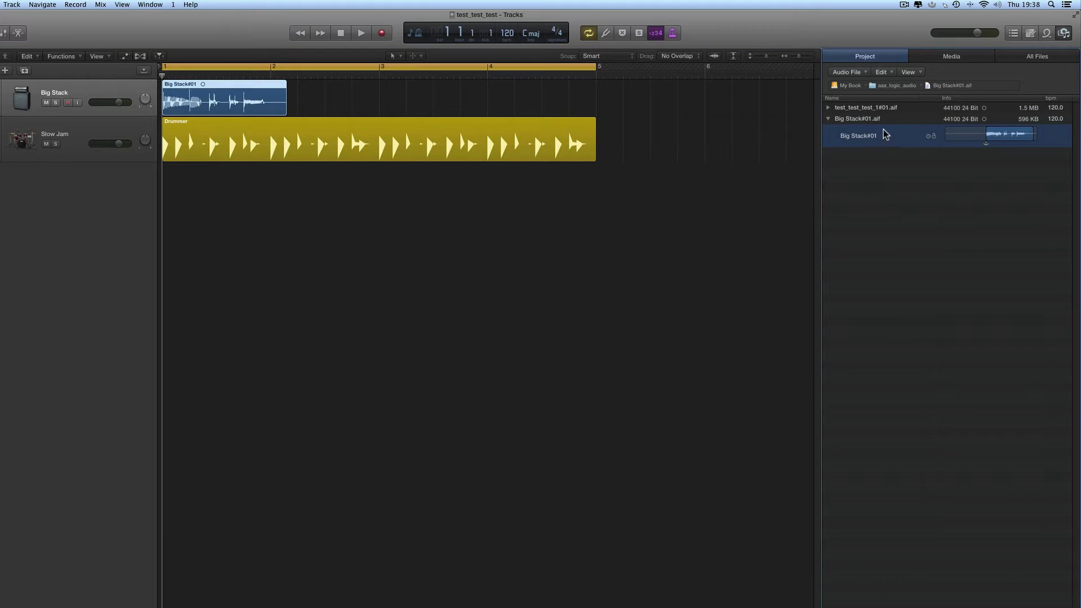
left_click(877, 119)
- Audition Big Stack#01, then move its region to bar 2 and trim it to end near bar 3
left_click(943, 145)
left_click(985, 137)
left_click_drag(984, 136, 946, 137)
left_click_drag(285, 111, 321, 111)
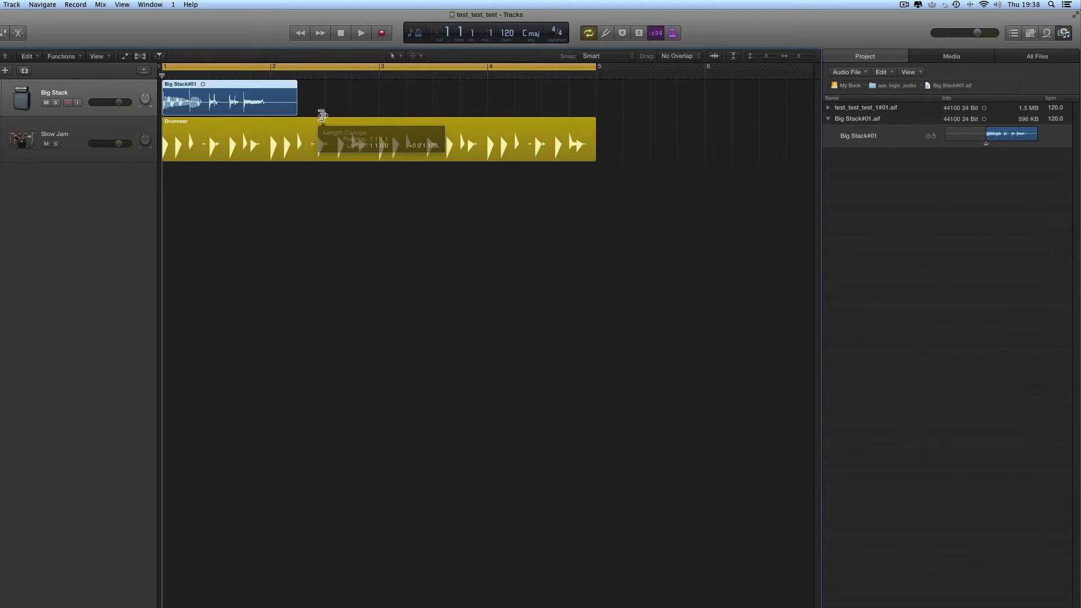
left_click_drag(225, 92, 332, 92)
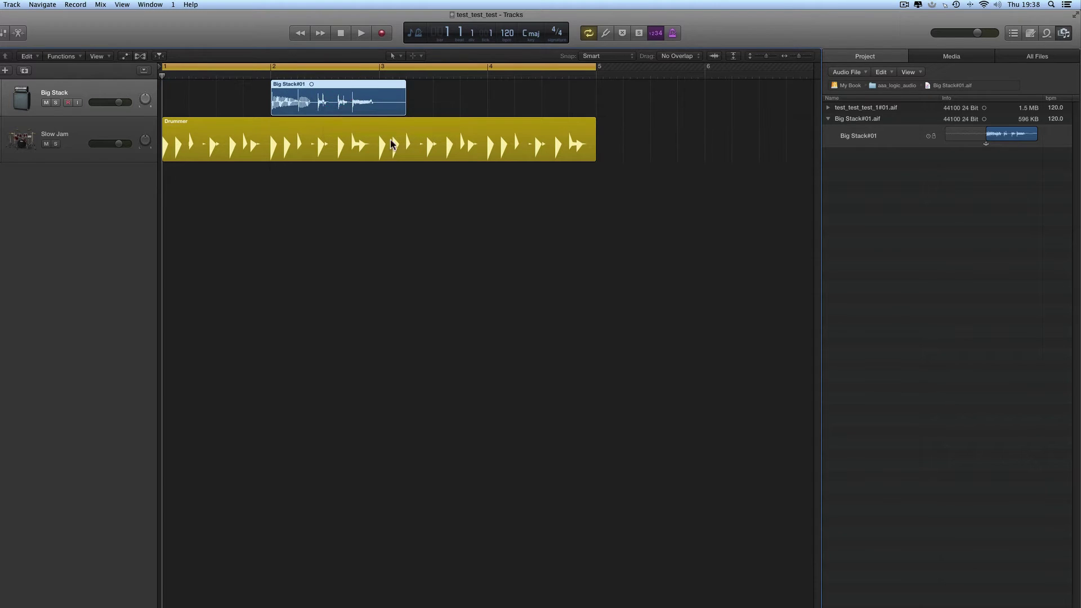
left_click_drag(403, 112, 379, 111)
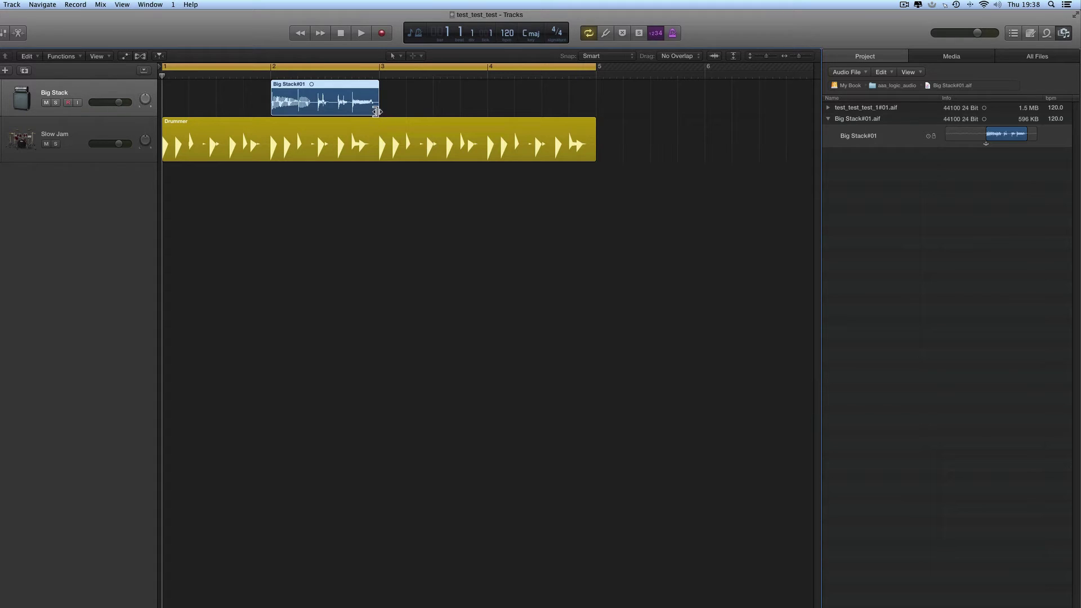
mouse_move(377, 110)
left_mouse_down()
mouse_move(504, 111)
mouse_move(379, 110)
left_mouse_up()
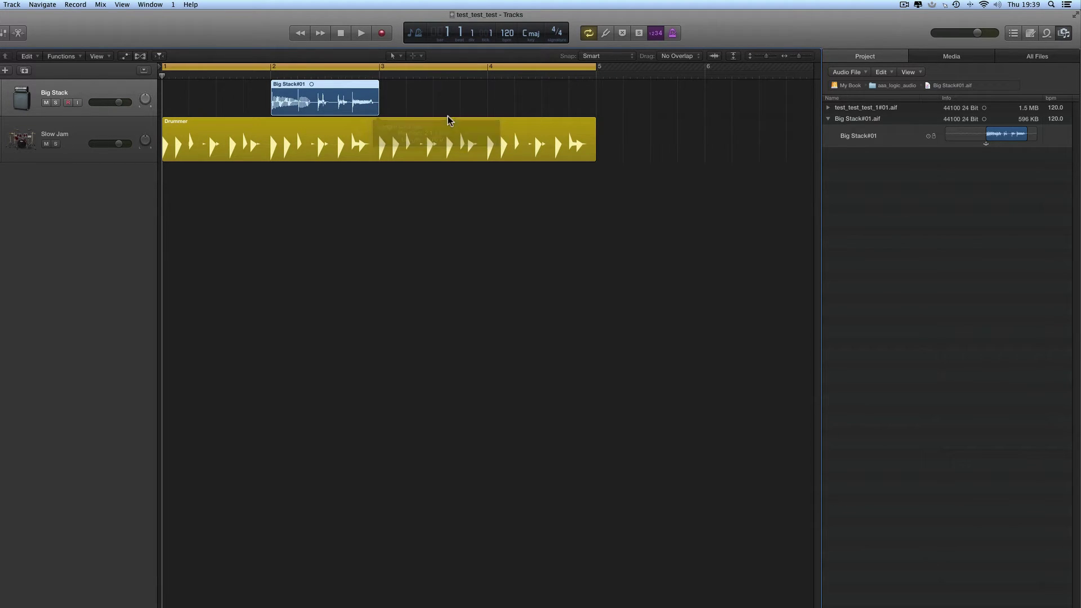
- Place the playhead at bar 3 and zoom in to drag the region's end toward it
left_click(380, 76)
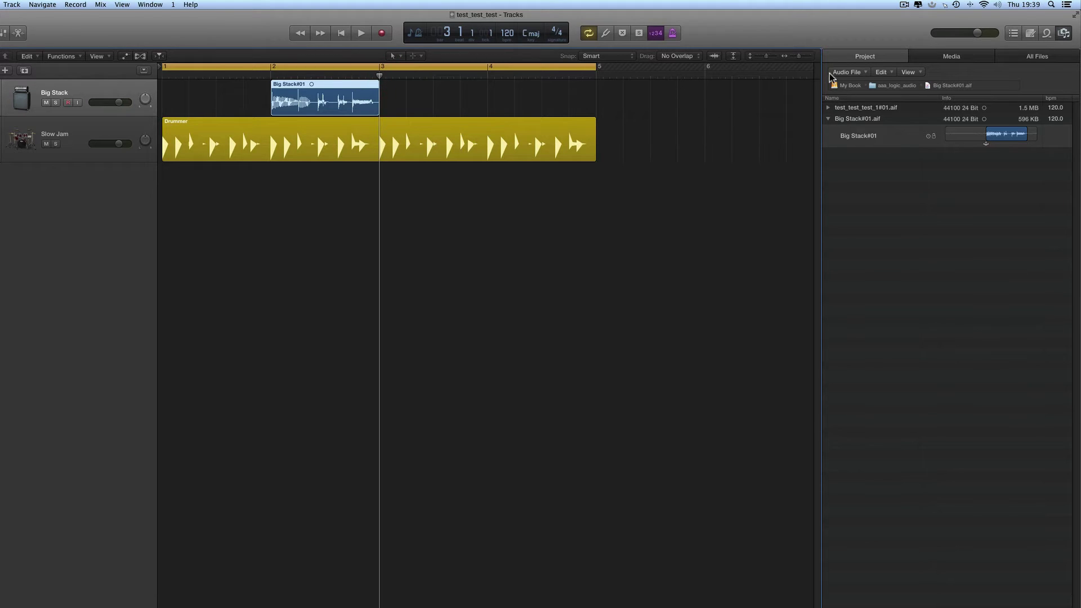
left_click(808, 57)
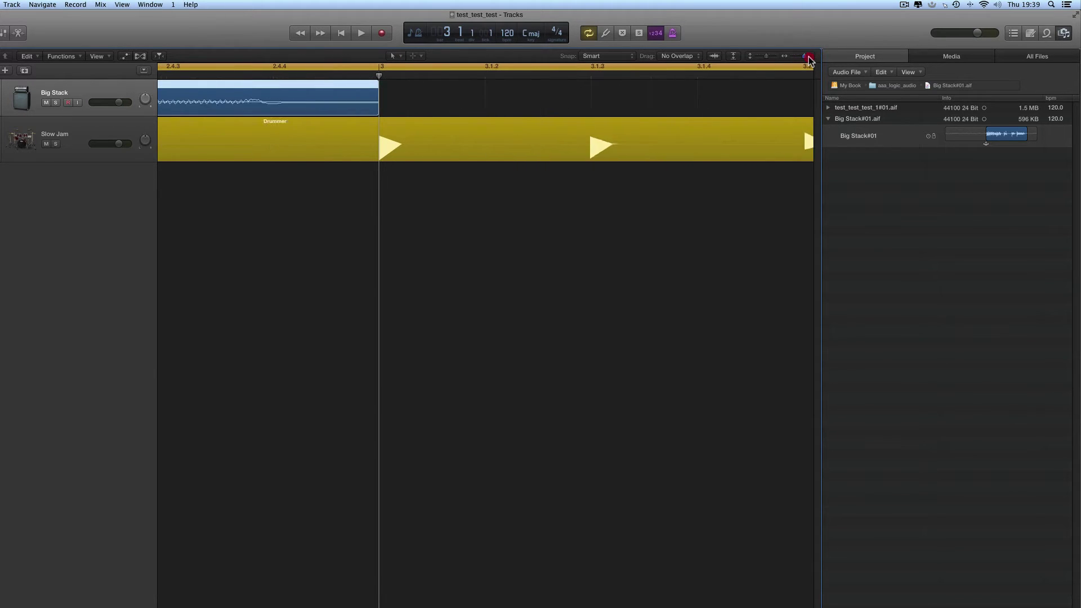
left_click(808, 56)
left_click(809, 57)
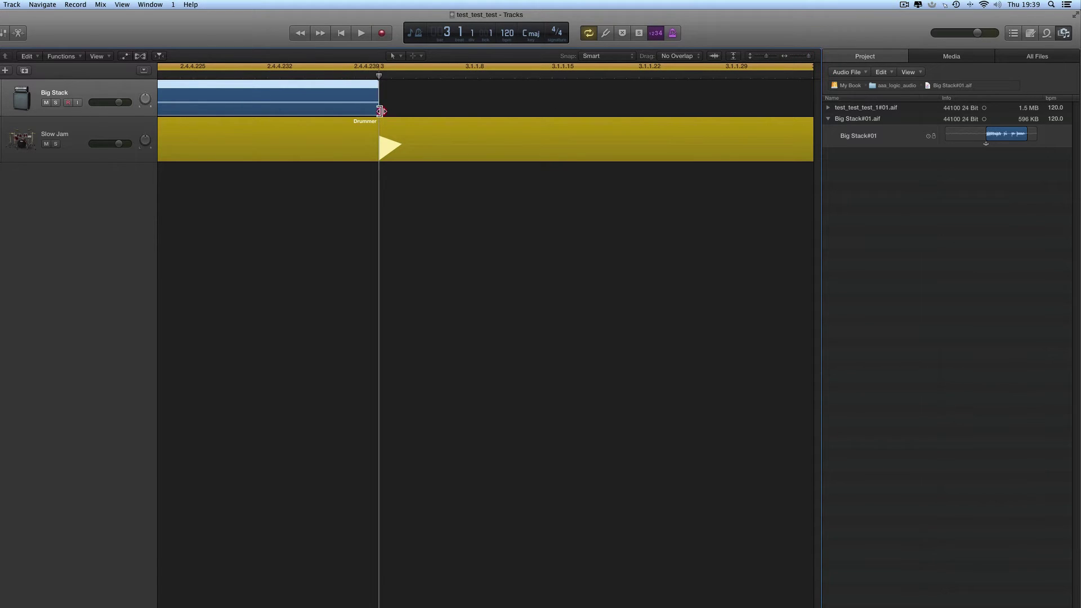
left_click_drag(379, 111, 342, 111)
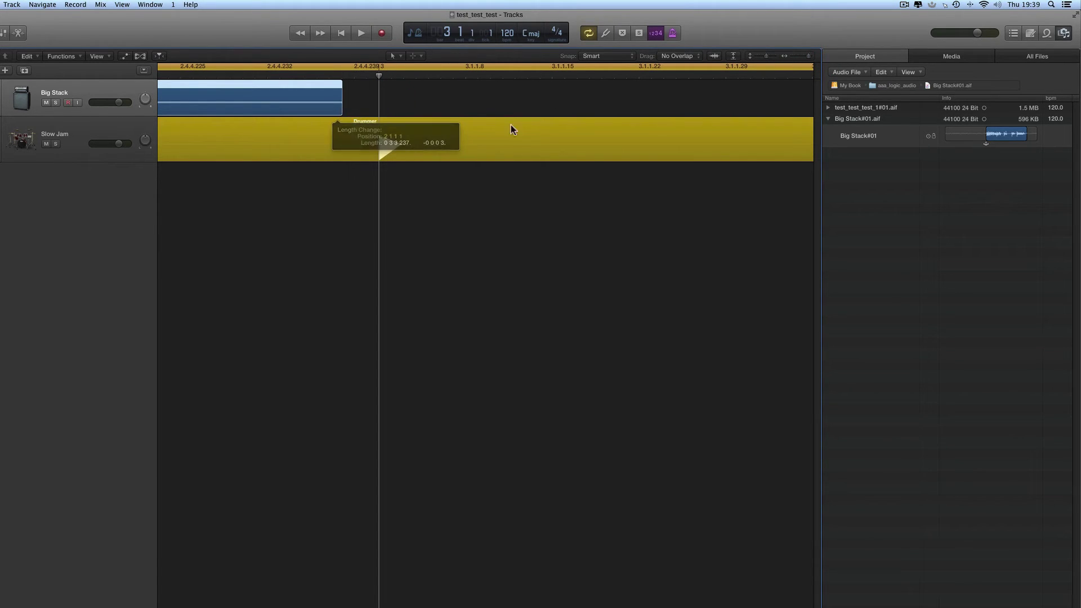
left_click(793, 56)
scroll(444, 120, "left", 5)
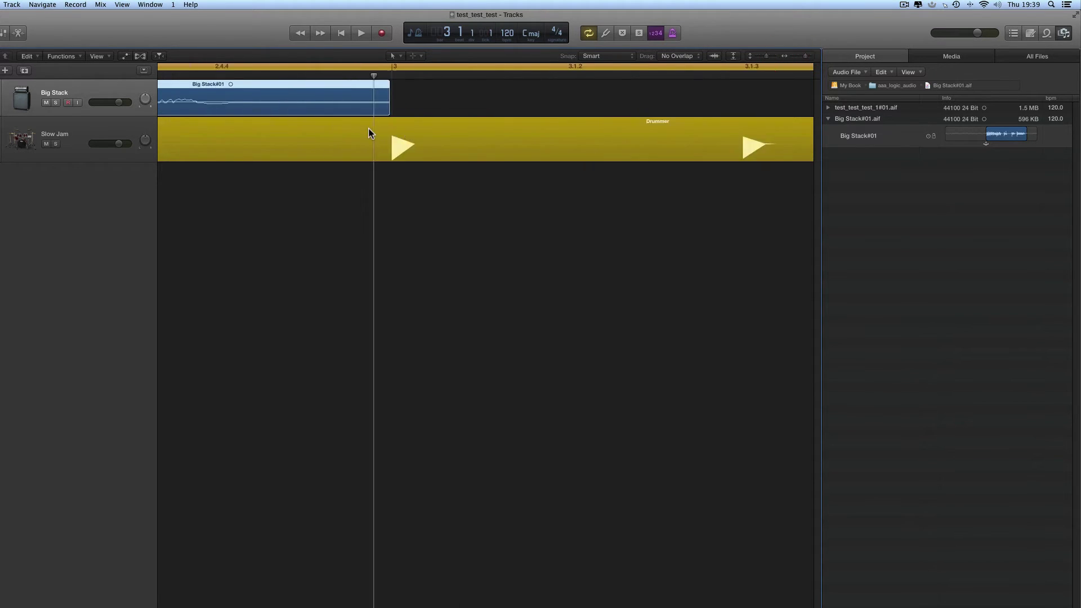
left_click(794, 57)
left_click(796, 55)
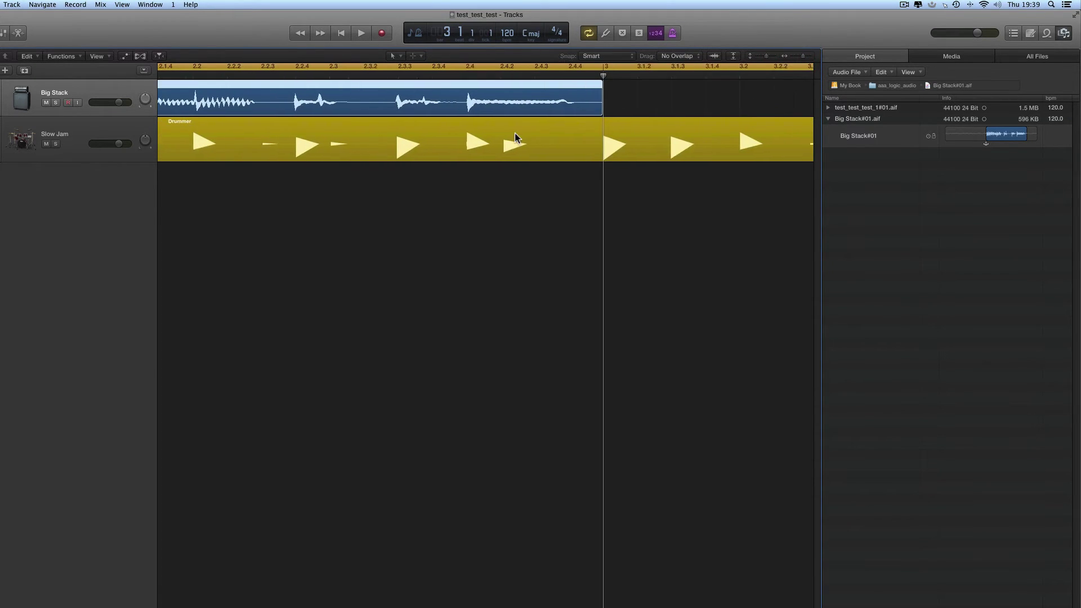
left_click(799, 55)
left_click(797, 55)
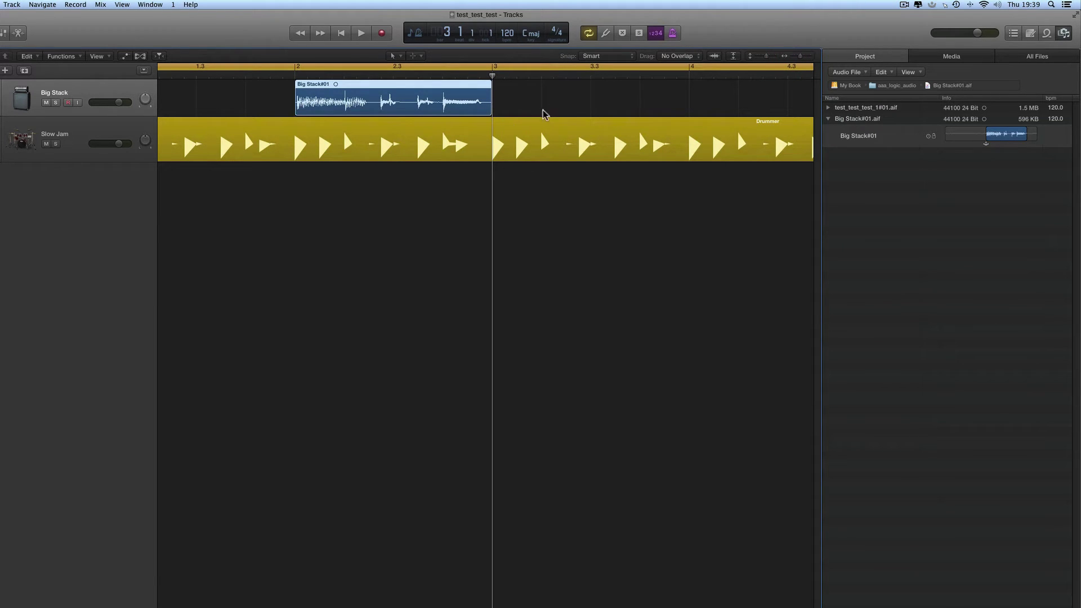
- Set snapping to Division with absolute region snapping, then end the region exactly at bar 3
left_click(608, 55)
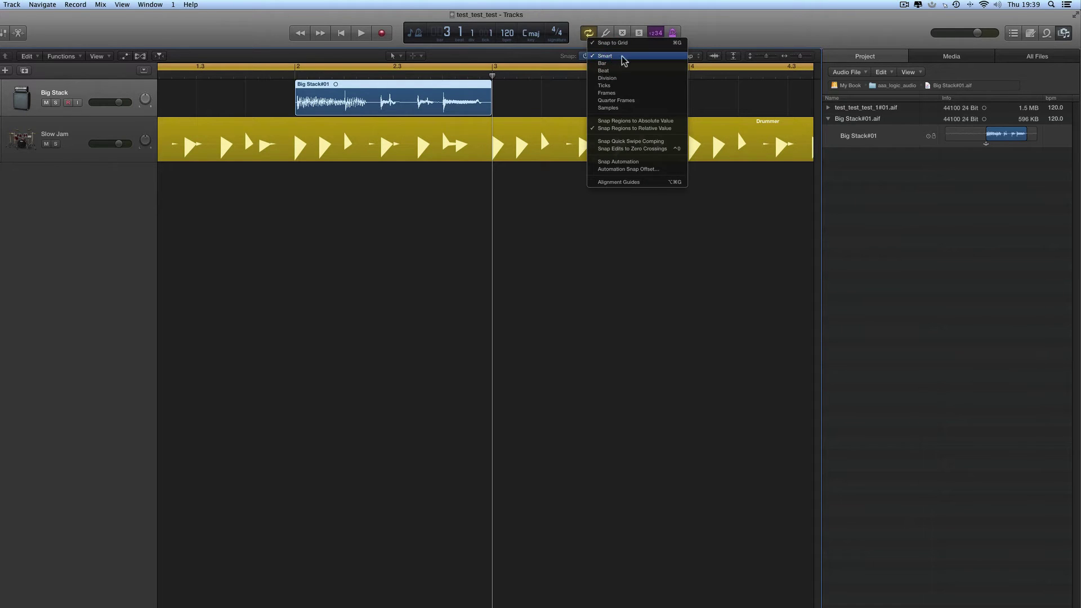
left_click(645, 121)
left_click(609, 56)
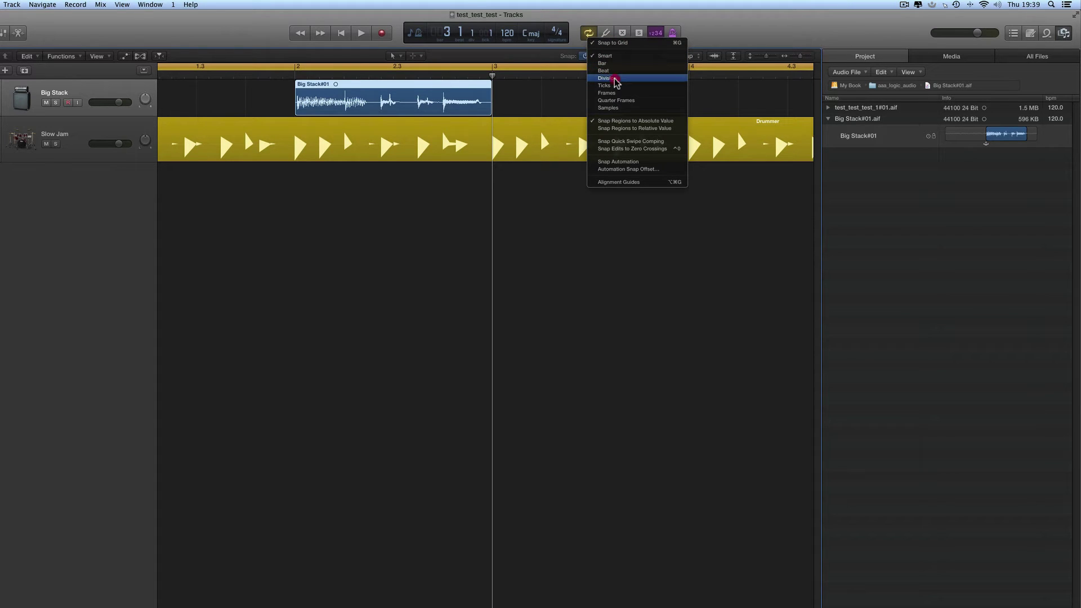
left_click(615, 81)
scroll(545, 108, "right", 1)
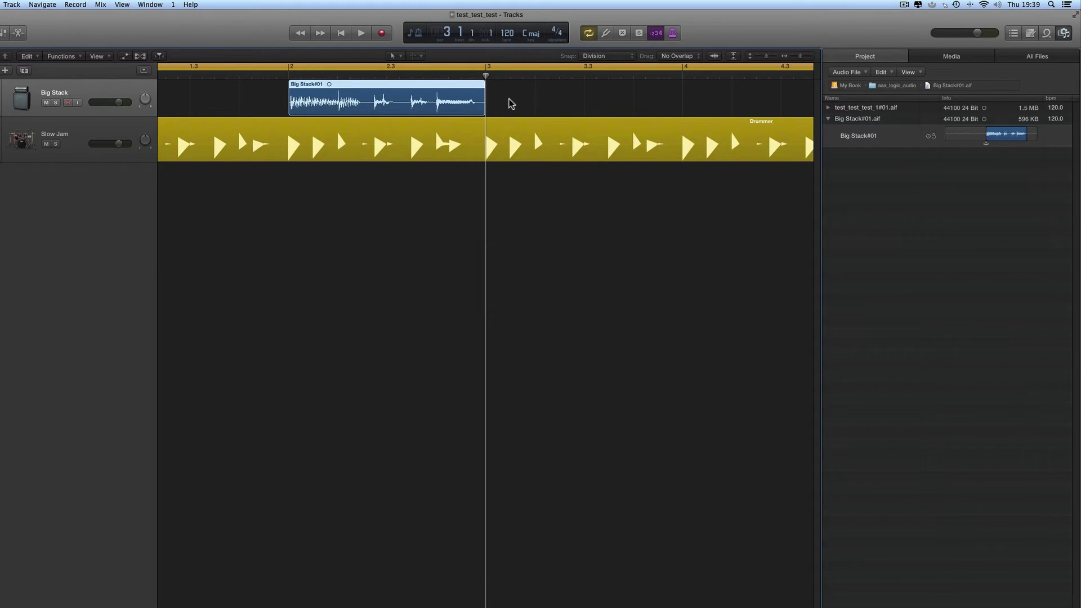
left_click(810, 56)
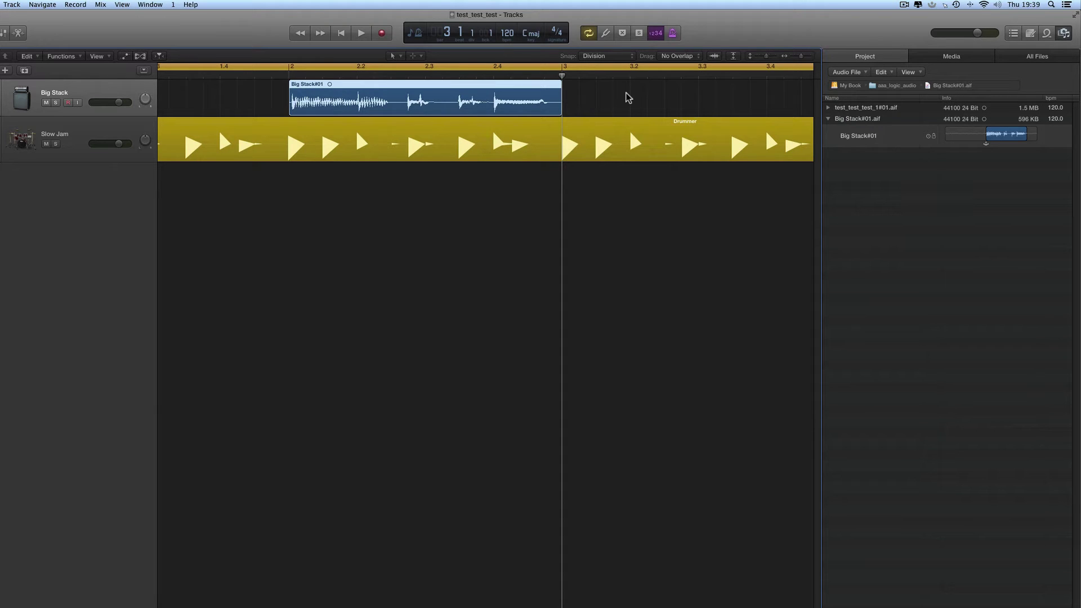
left_click(607, 56)
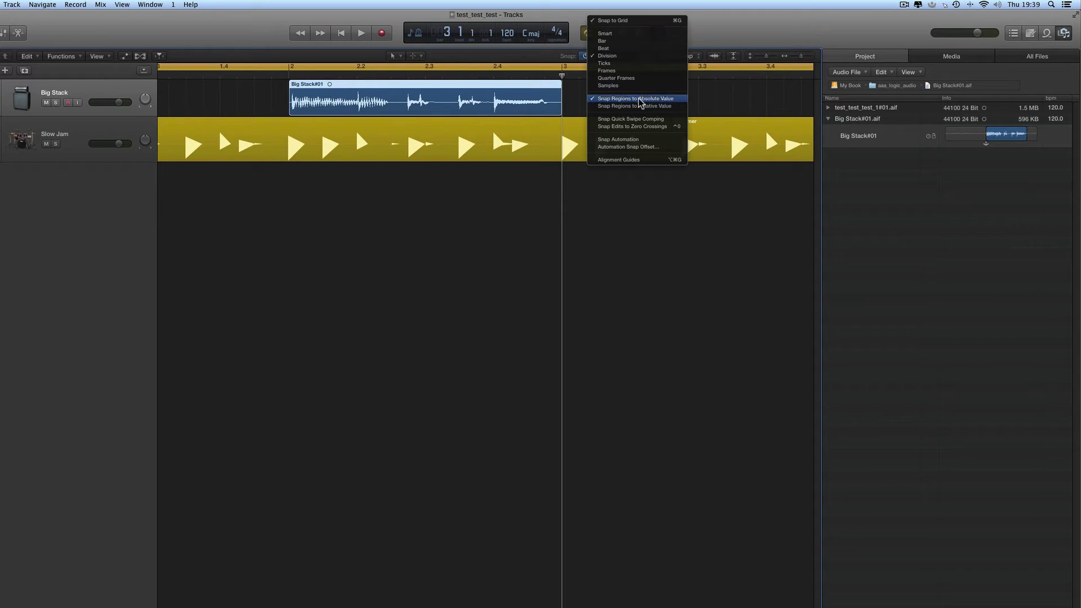
left_click(607, 56)
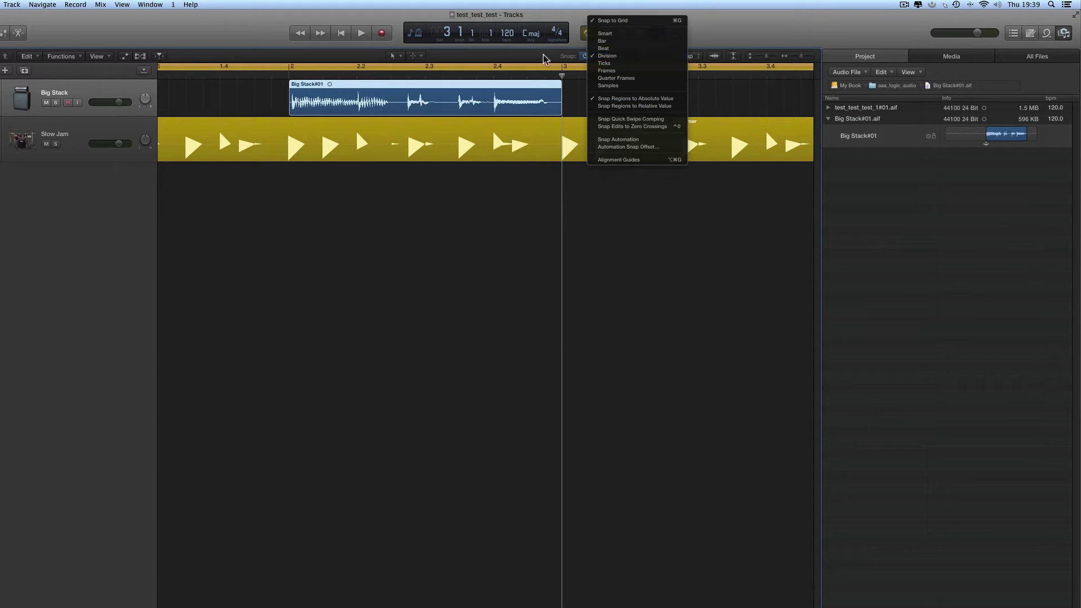
left_click_drag(562, 76, 515, 76)
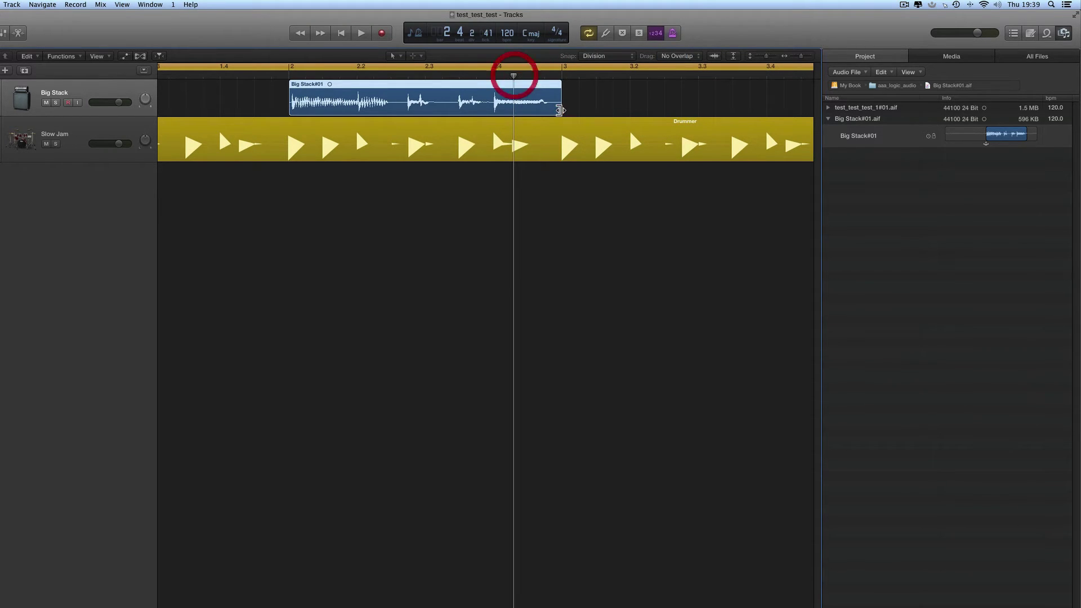
mouse_move(558, 113)
left_mouse_down()
mouse_move(632, 111)
mouse_move(429, 105)
mouse_move(559, 107)
left_mouse_up()
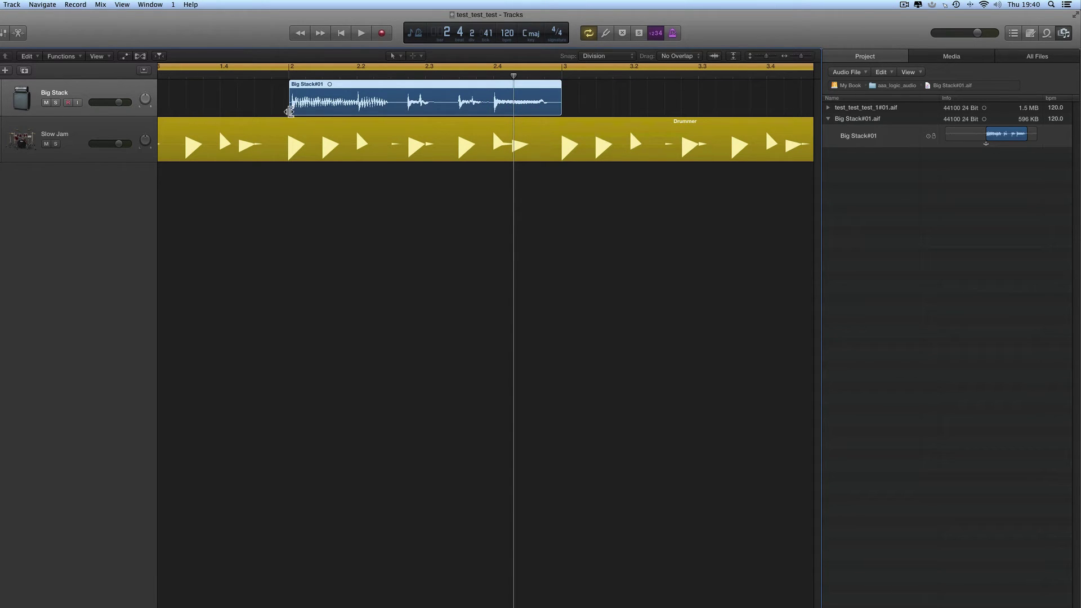
- Move the Big Stack#01 region to start at bar 1 and play it with the drums
left_click_drag(280, 112, 289, 109)
scroll(292, 183, "left", 5)
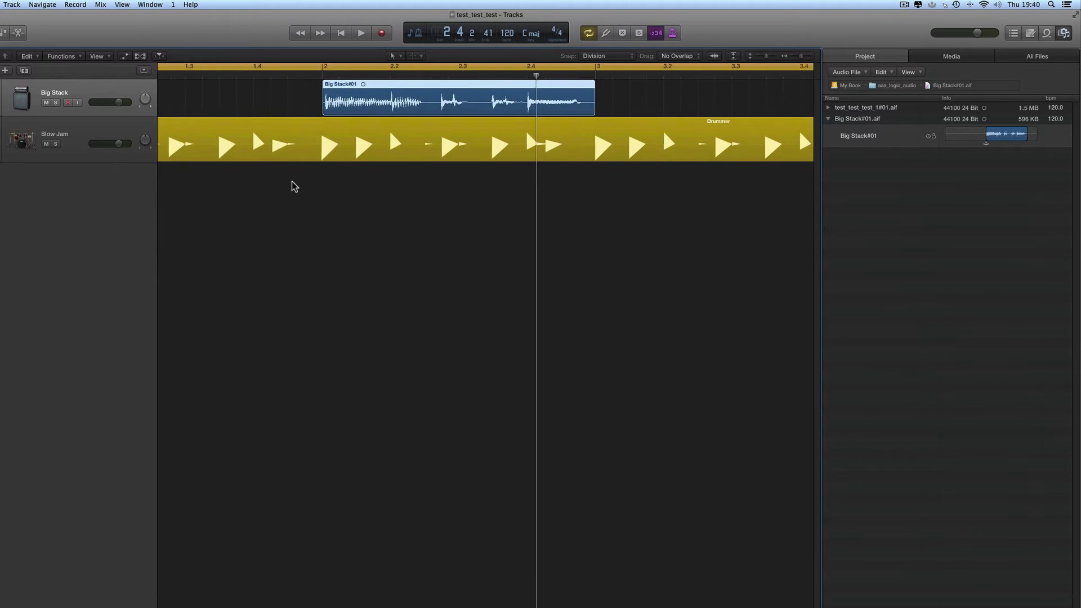
left_click(793, 57)
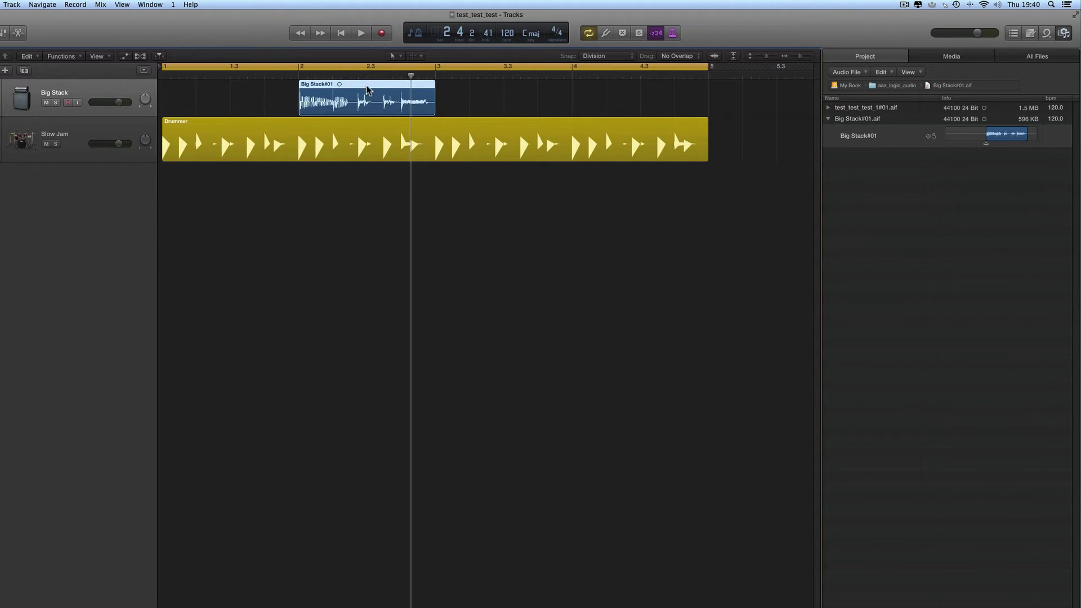
left_click_drag(367, 90, 230, 91)
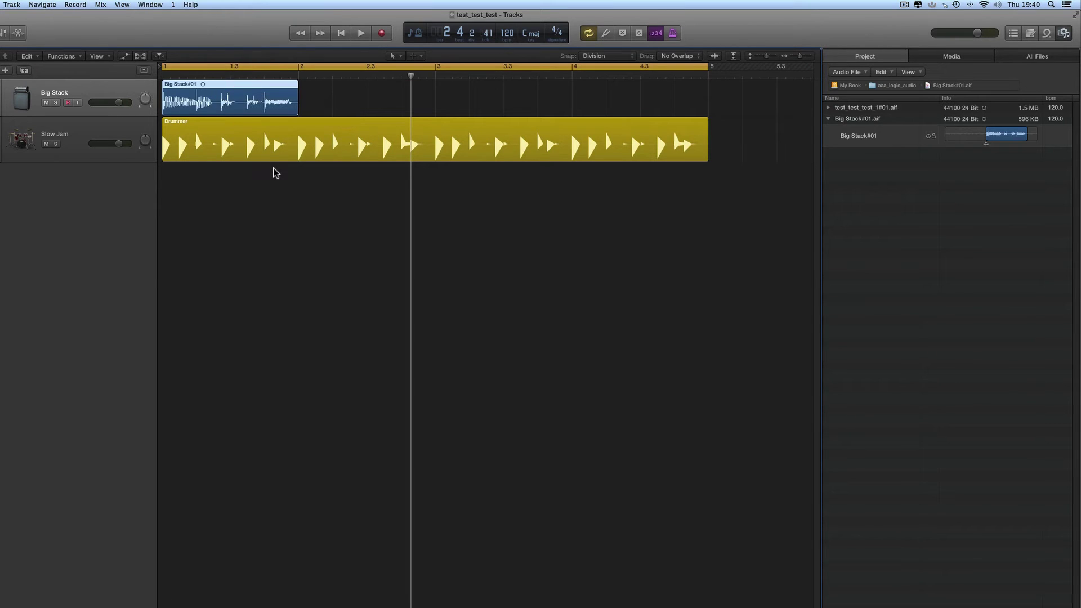
key("space")
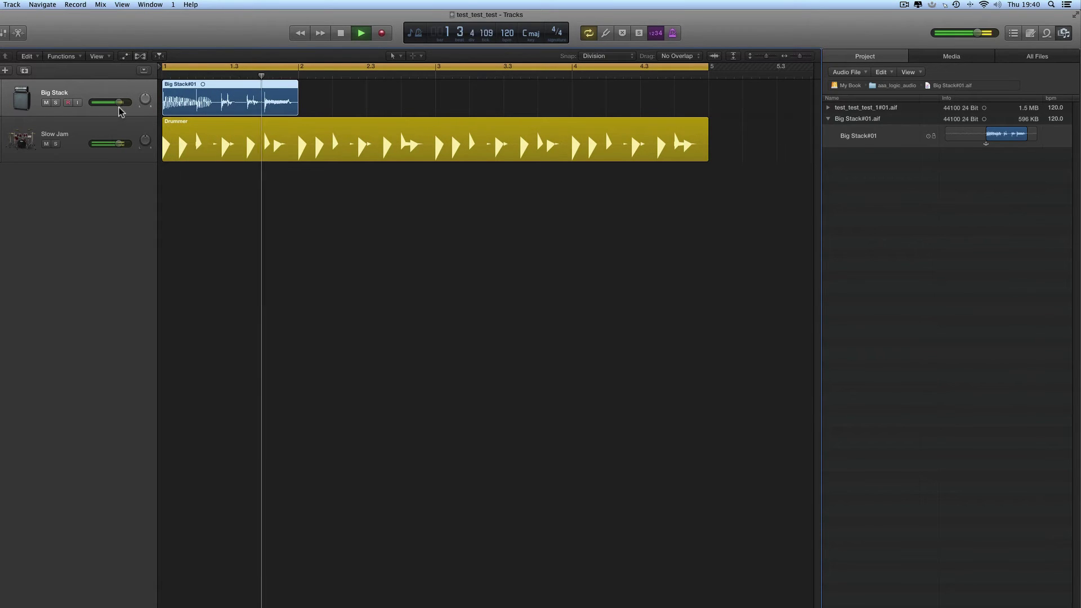
key("space")
- Lower the Big Stack volume slightly and listen back again
left_click_drag(119, 103, 115, 103)
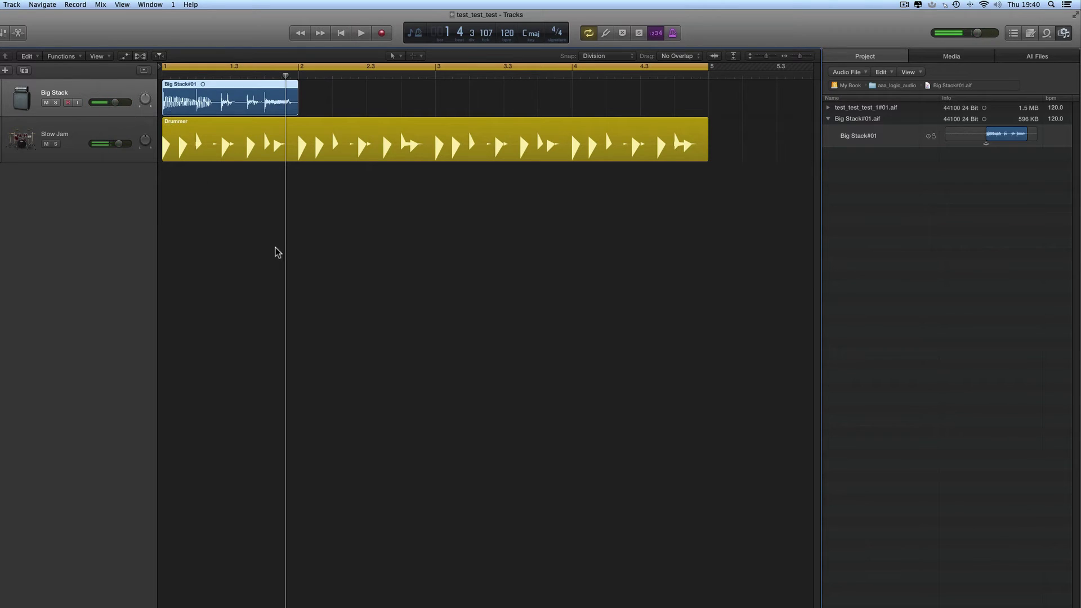
key("space")
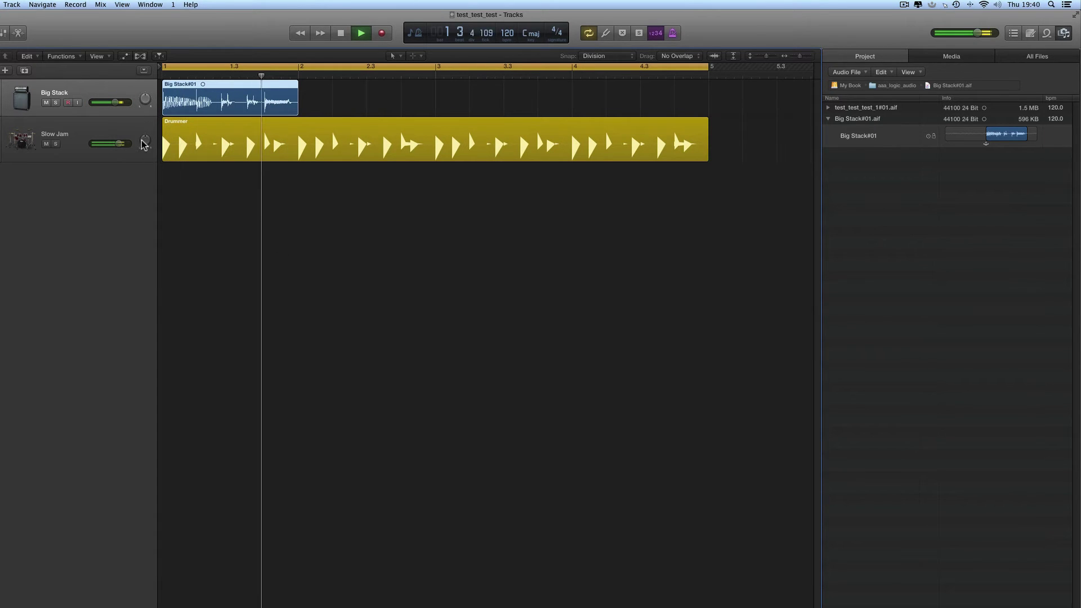
key("space")
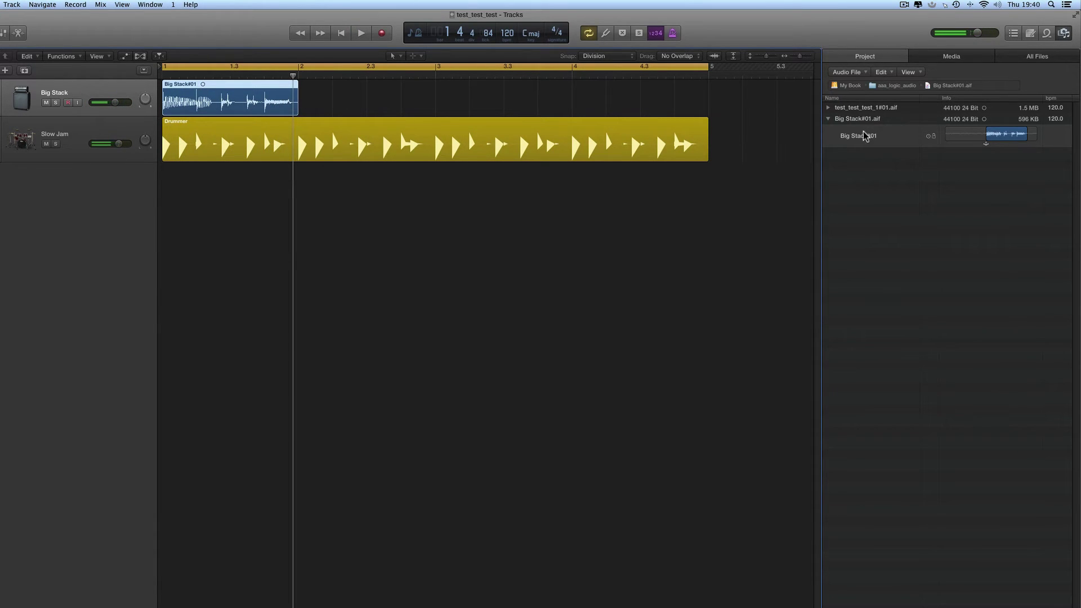
- Rename the Big Stack#01 region to 'bassline' in the audio list and select it on the track
left_click(866, 136)
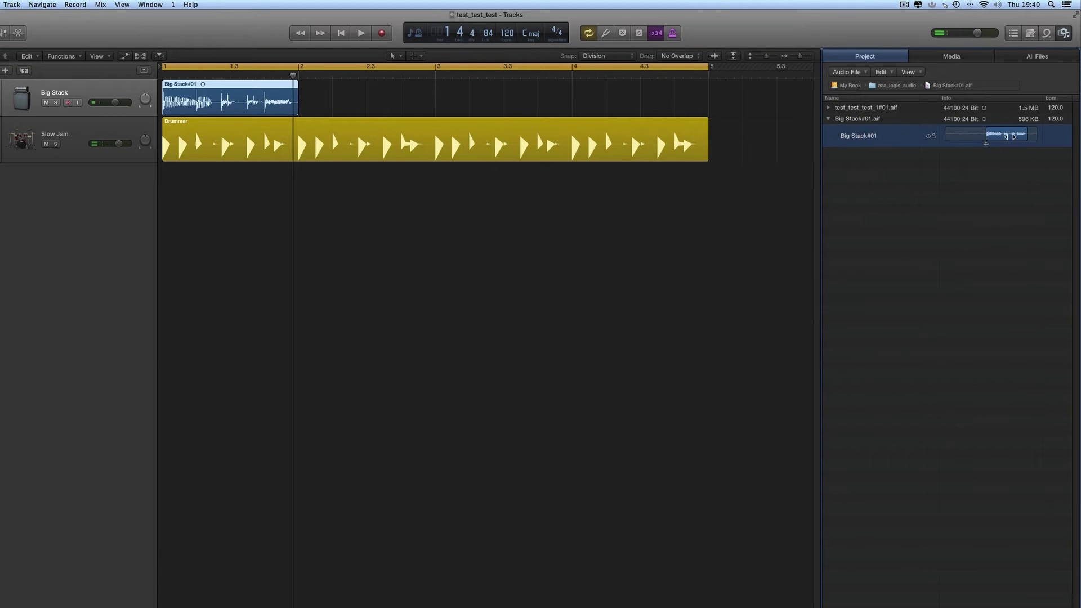
left_click(867, 138)
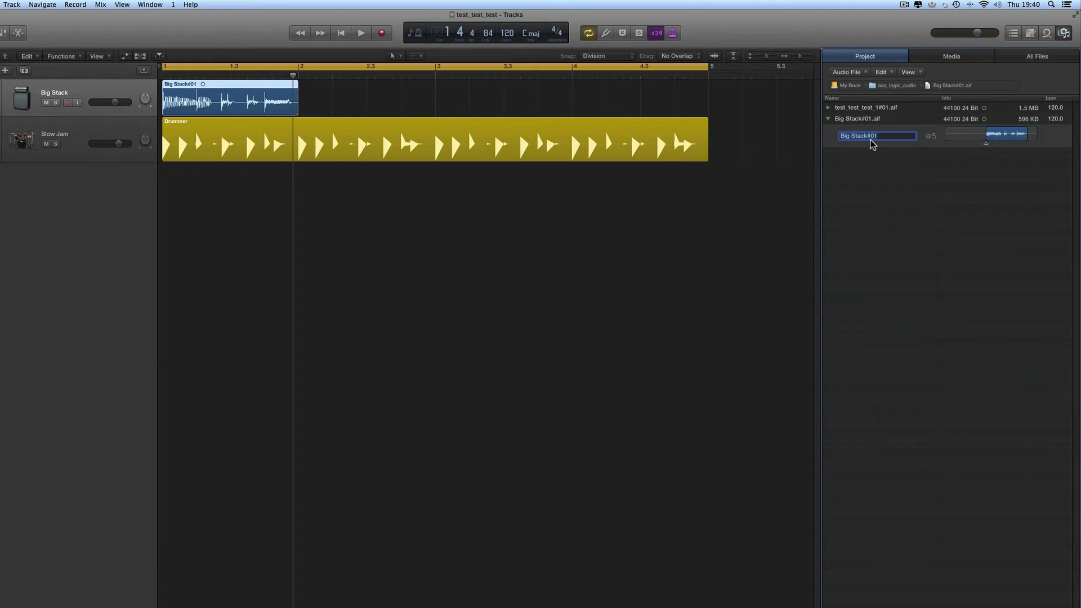
type("bassline")
key("Return")
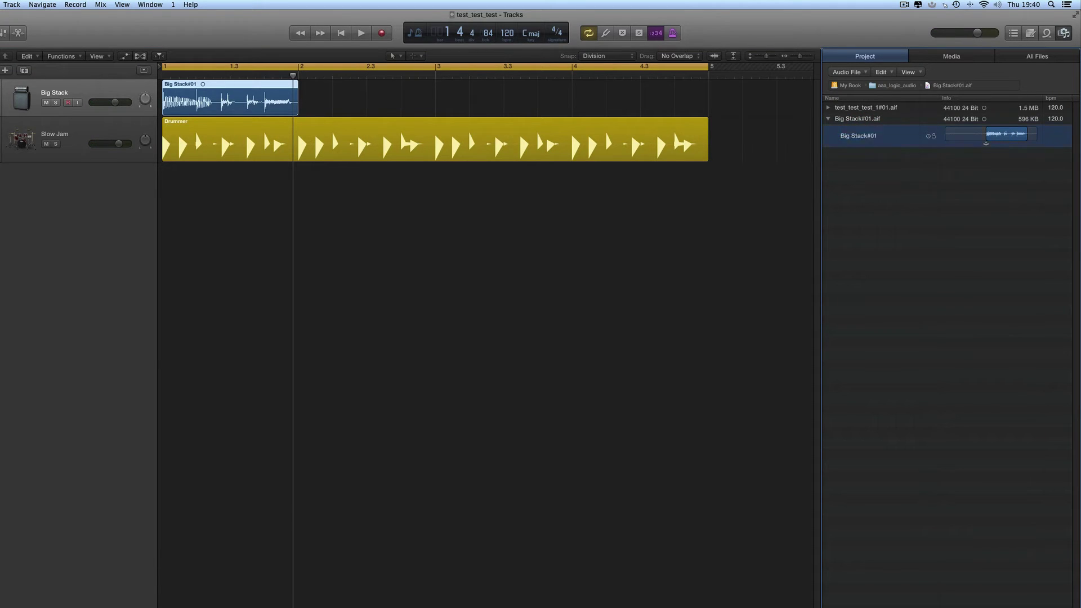
left_click(184, 89)
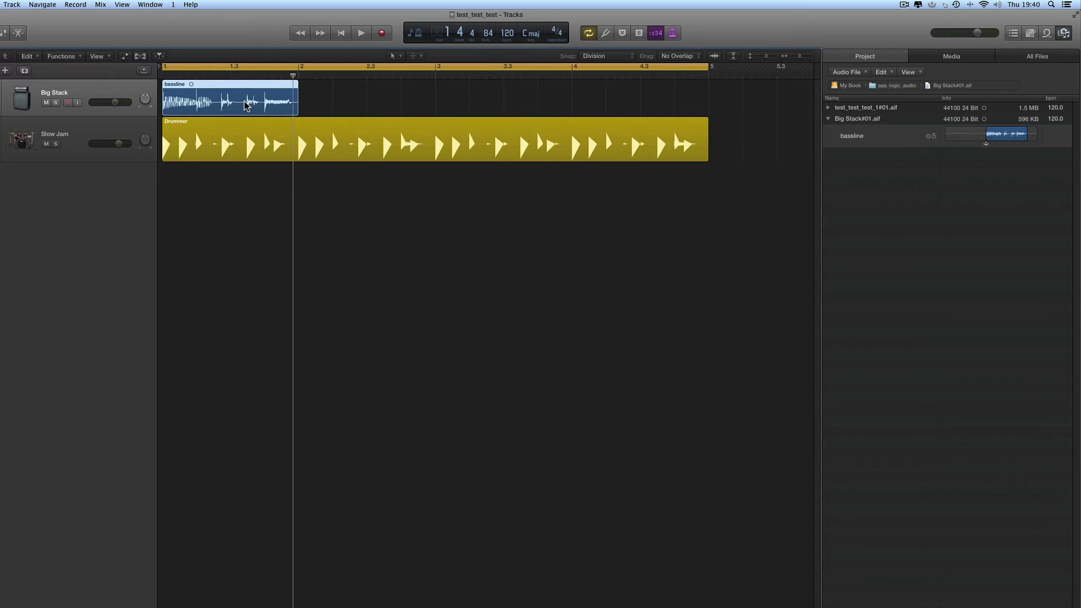
- Option-drag copies of the bassline region into bars 2–4 (bassline.1–.3) and play them back
key("super+Right")
key("super+Right")
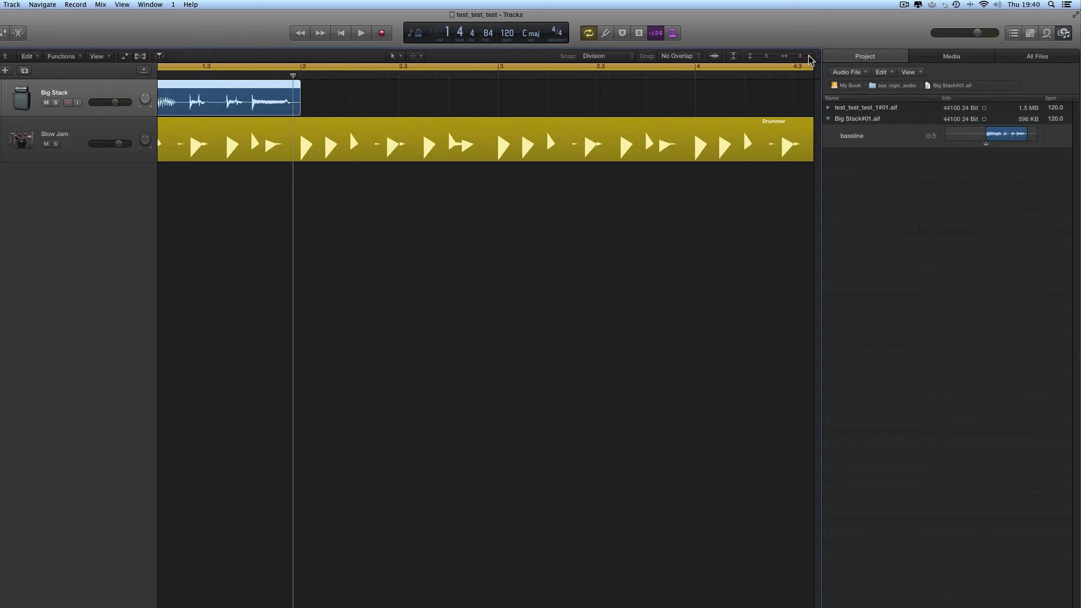
key("super+Left")
key("super+Left")
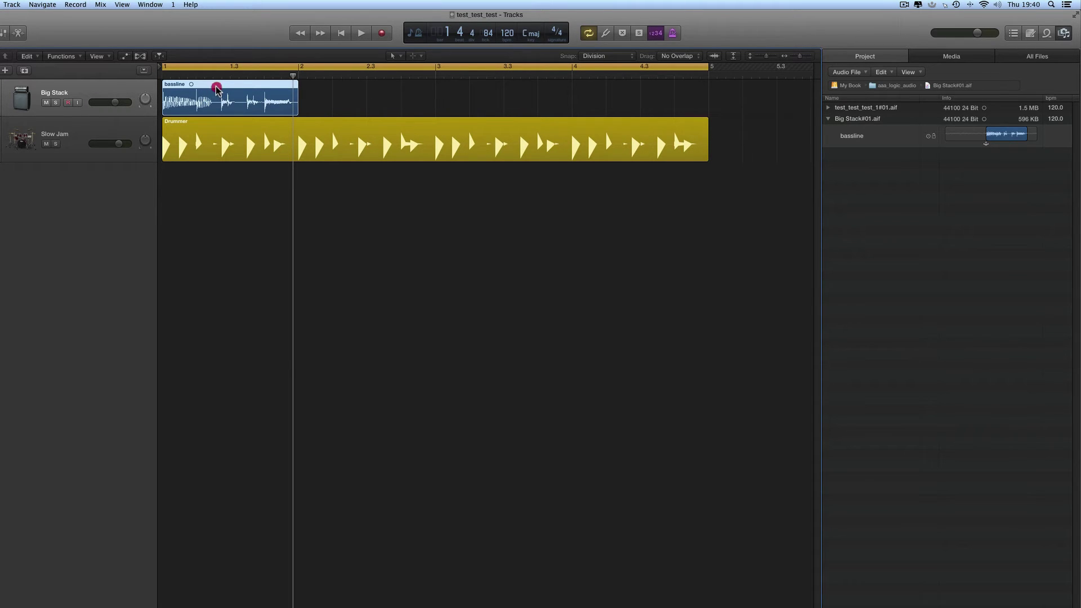
left_click_drag(216, 88, 615, 96, "alt")
key("space")
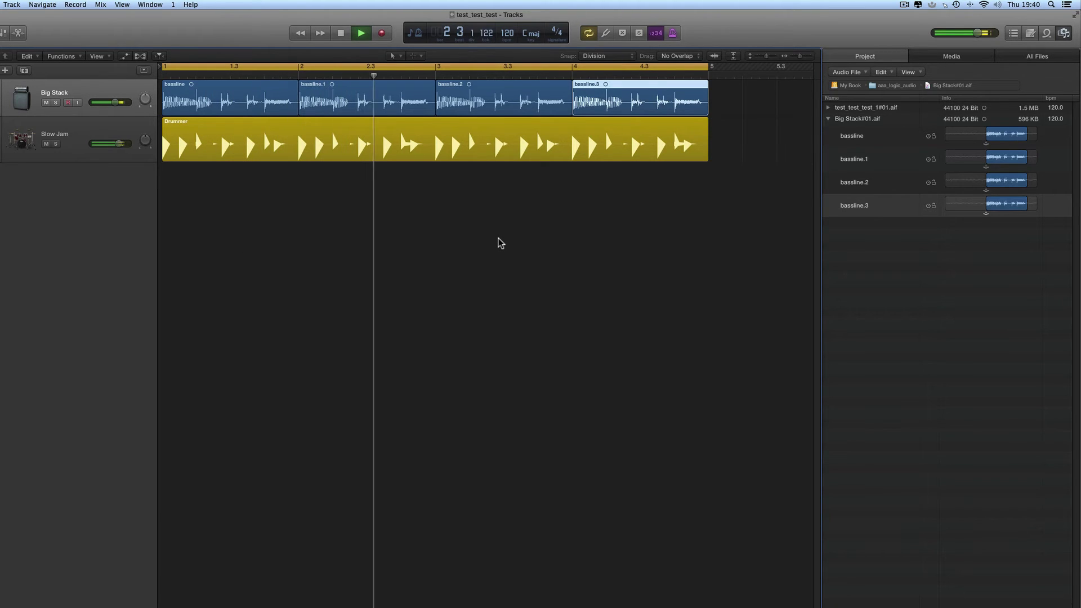
key("space")
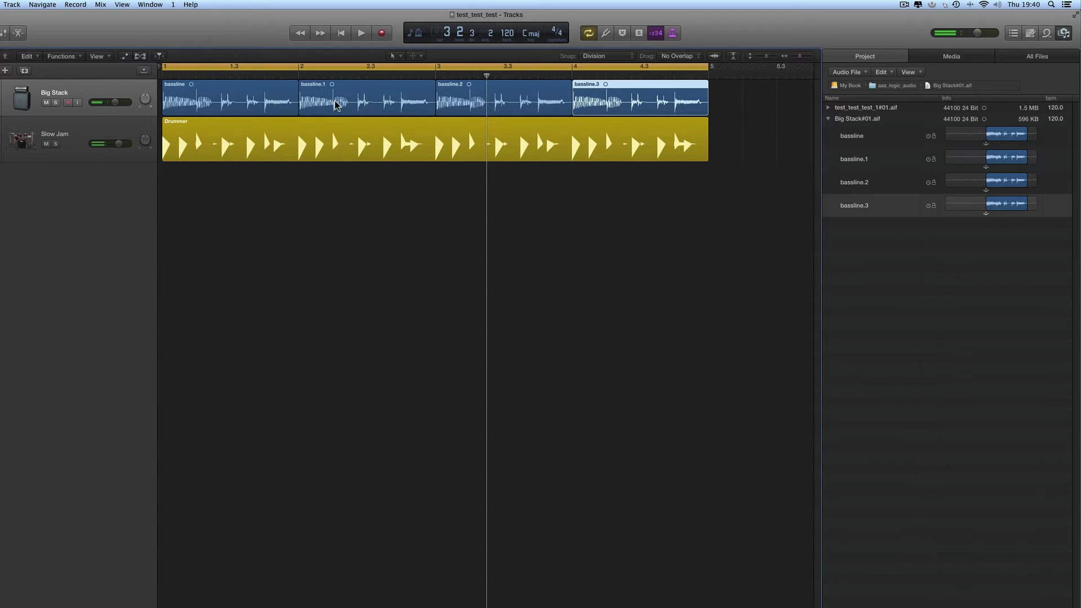
- Select bassline.1, .2 and .3 on the Big Stack track and delete them
left_click(884, 162)
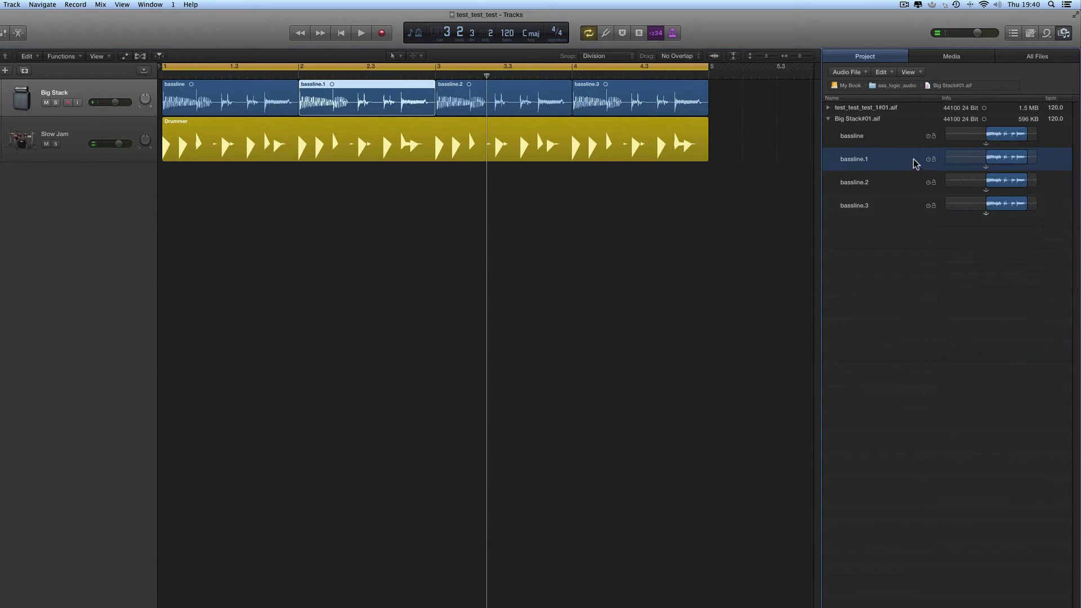
left_click(884, 180)
left_click(894, 206)
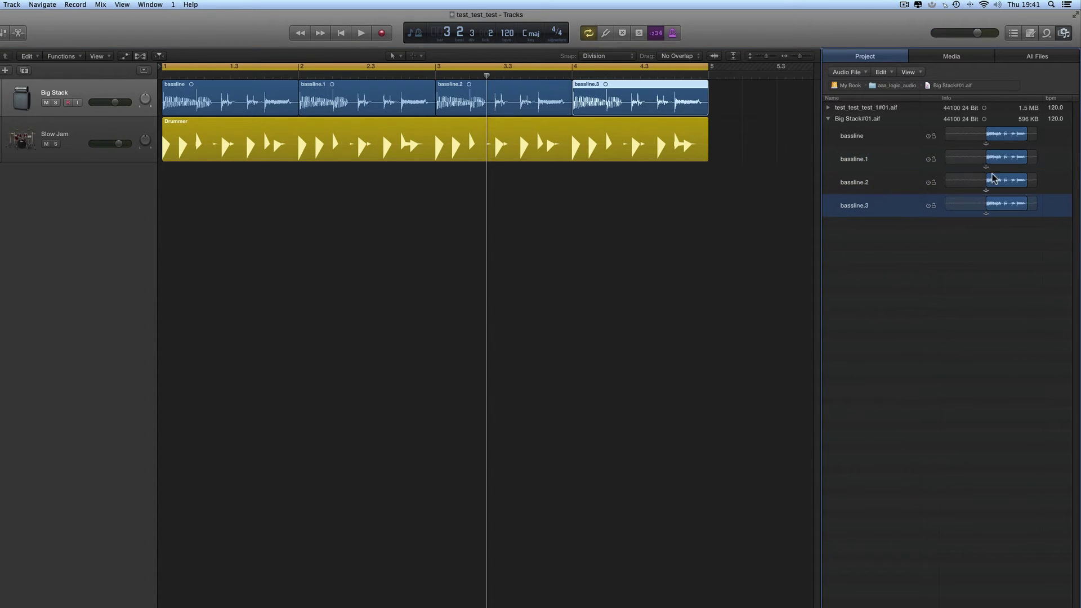
left_click_drag(732, 100, 403, 103)
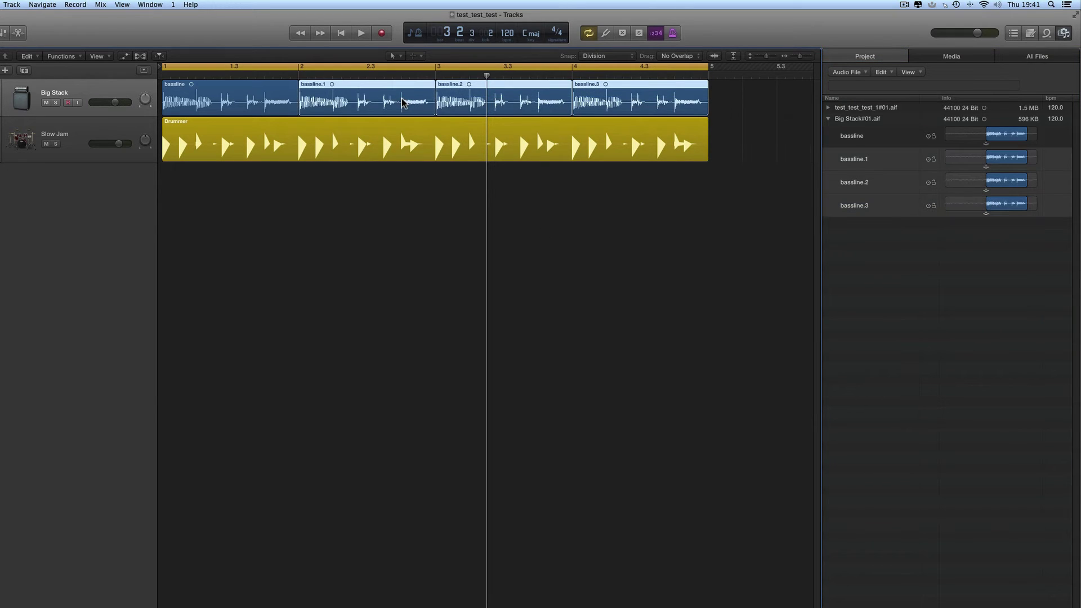
key("Delete")
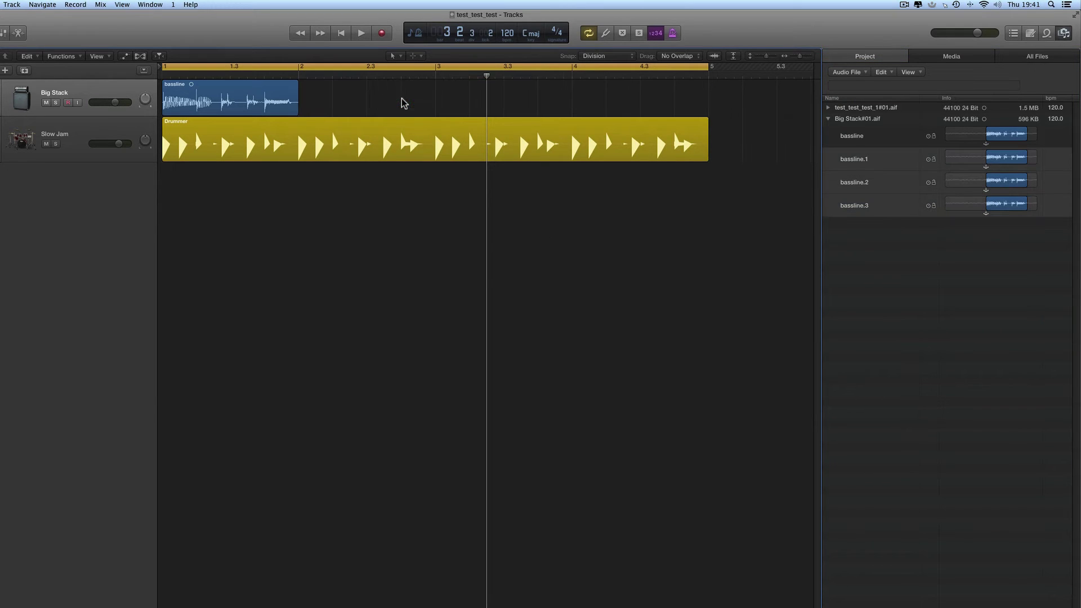
- Delete bassline.1 through bassline.3 from the project audio list, keeping the original bassline
left_click(869, 167)
left_click(872, 206, "shift")
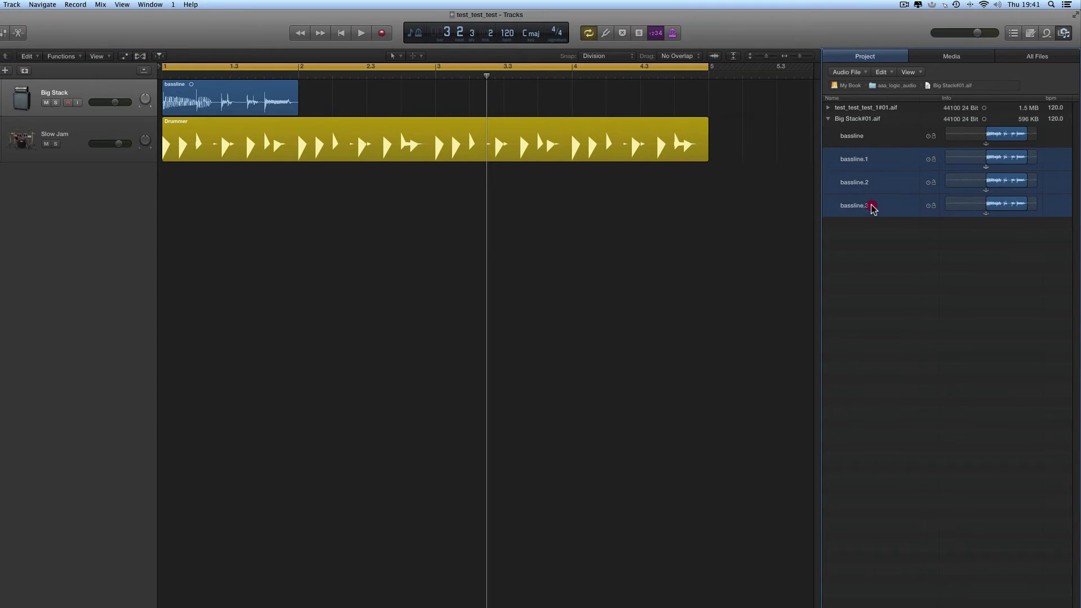
key("Delete")
left_click(857, 138)
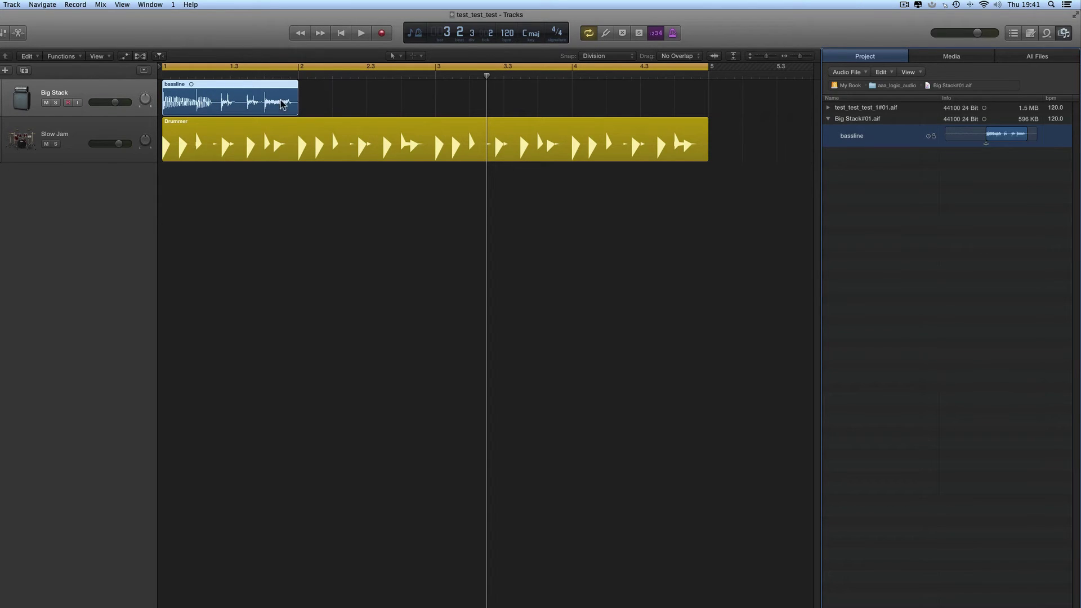
left_click(810, 57)
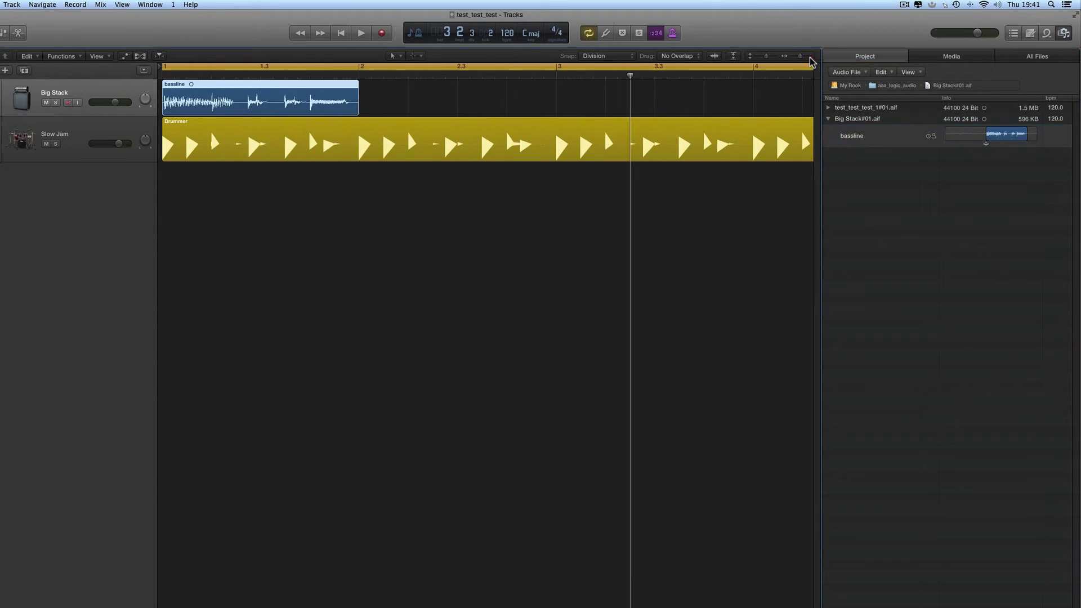
- Zoom in, audition the bassline, and return the playhead to bar 1
left_click(810, 58)
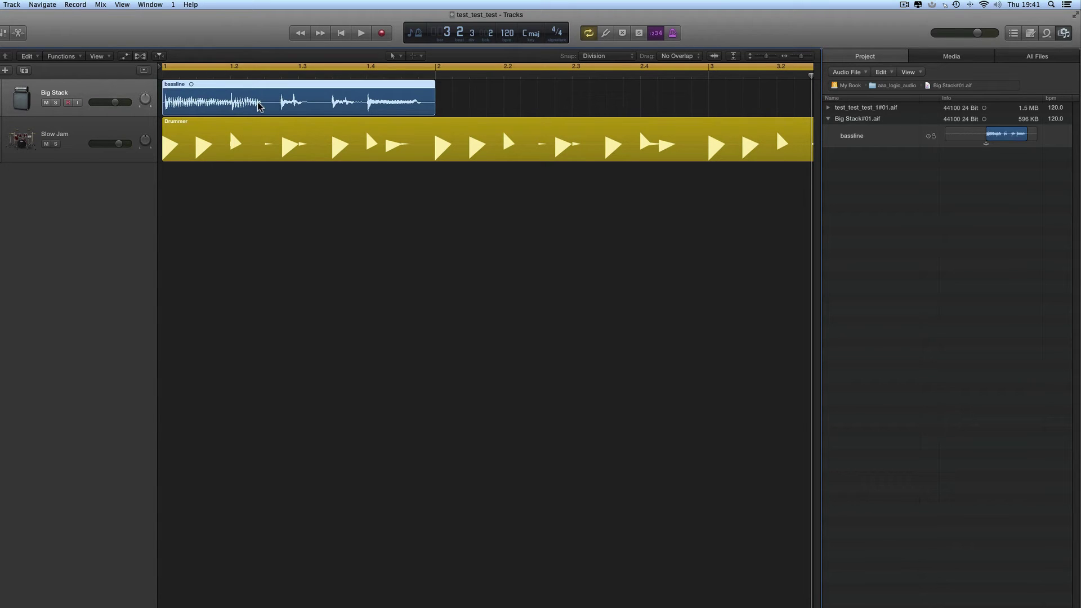
key("space")
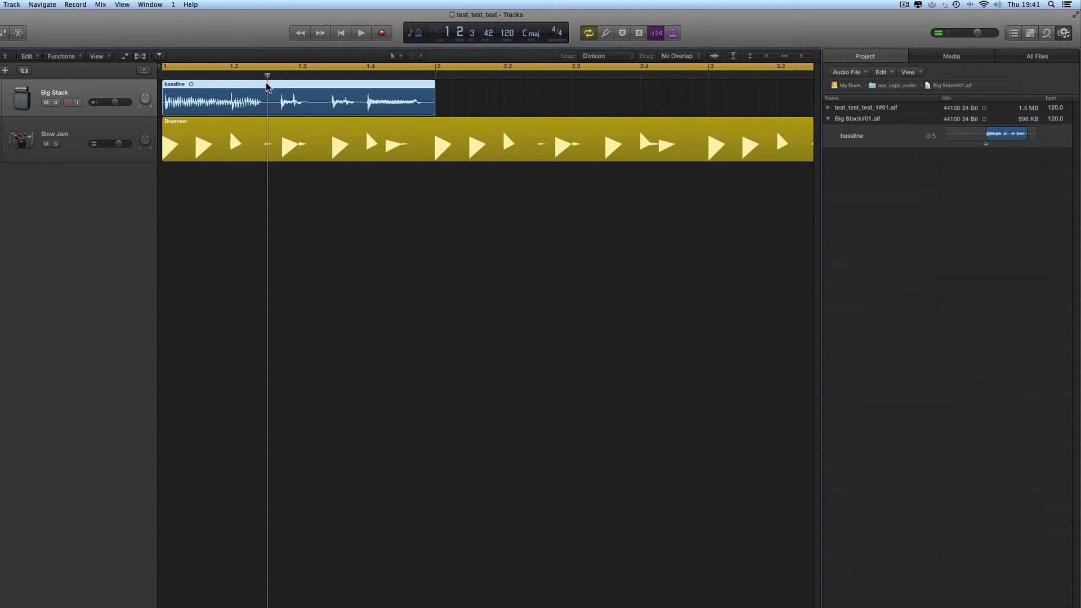
left_click_drag(268, 77, 162, 79)
- Cut the bassline between beats 1.2 and 1.3 with the Scissors tool, then return to the Pointer tool
key("t")
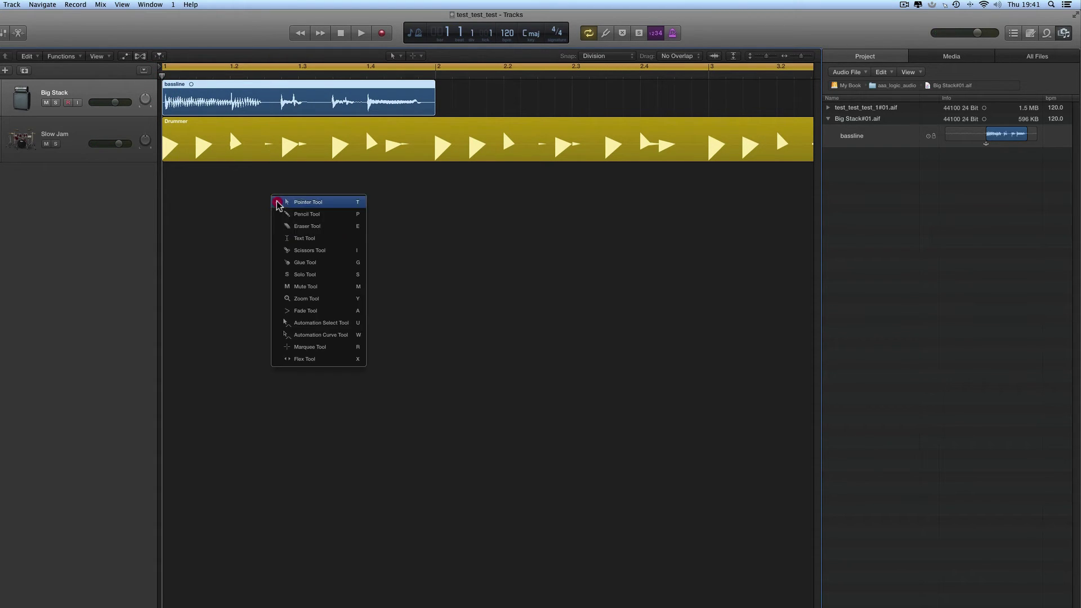
left_click(301, 251)
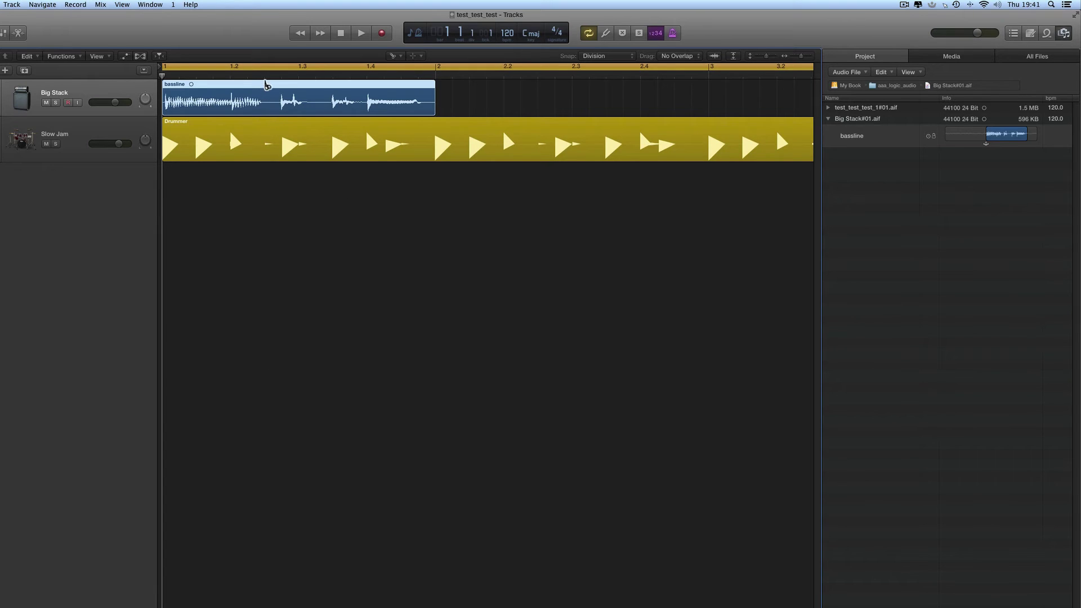
left_click(265, 87)
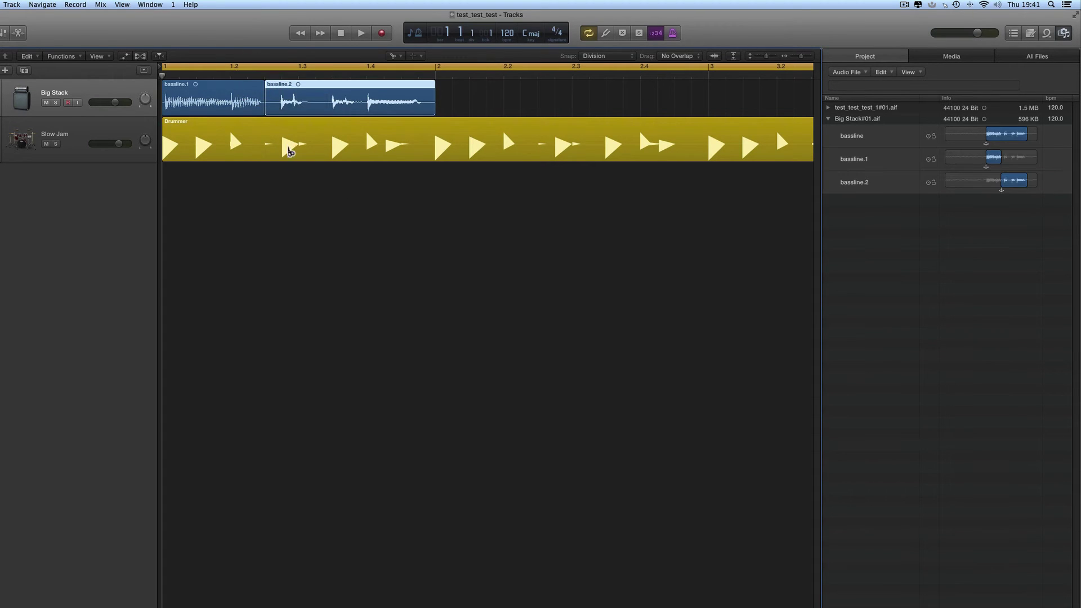
key("t")
left_click(309, 179)
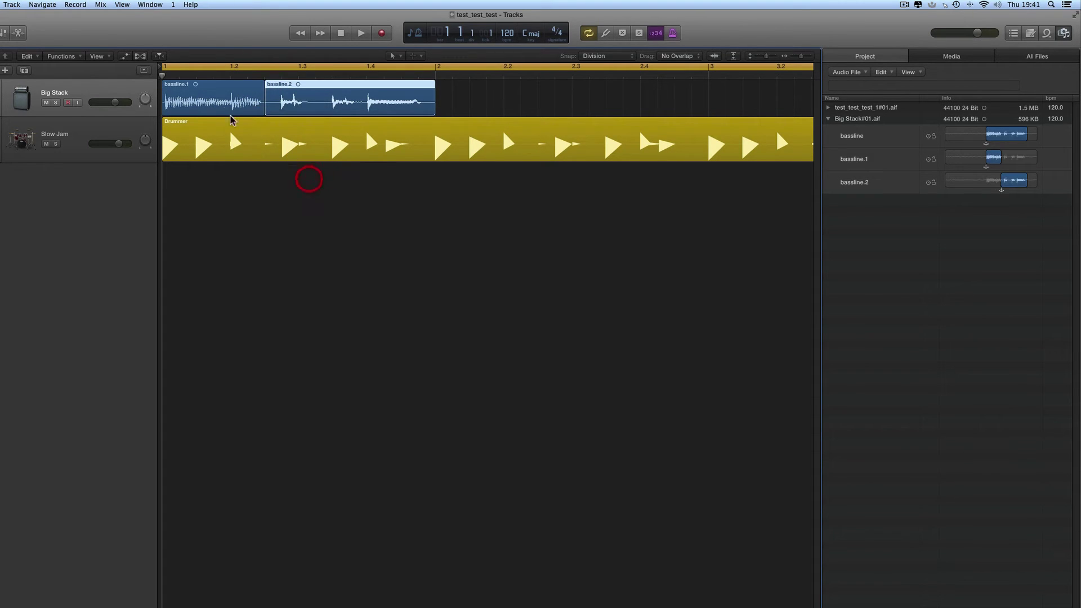
left_click(203, 98)
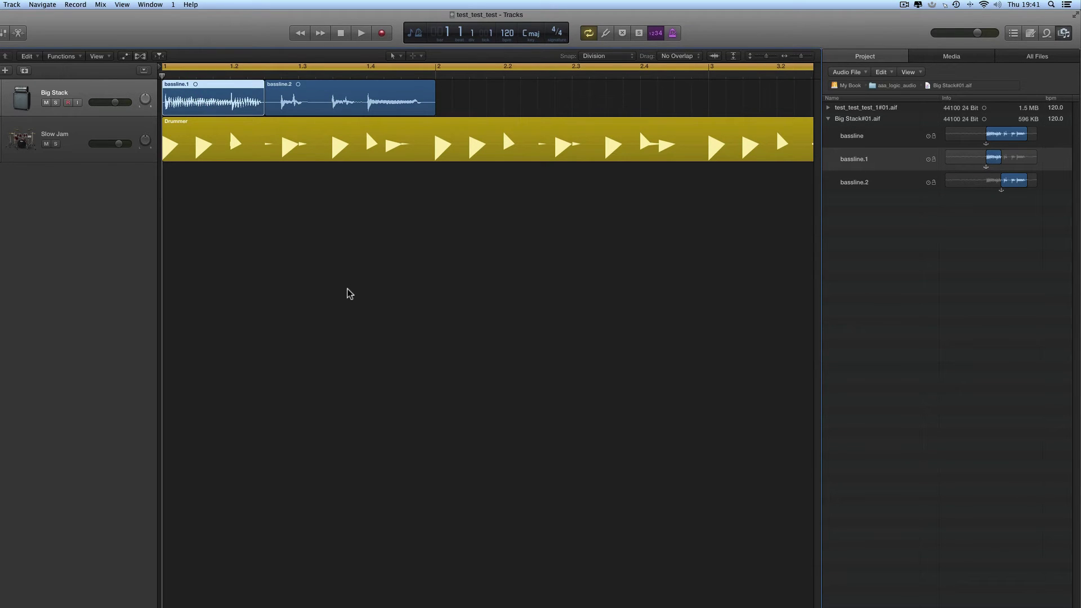
- Rename bassline.1 to 'boom boom' in the project audio list
left_click(888, 164)
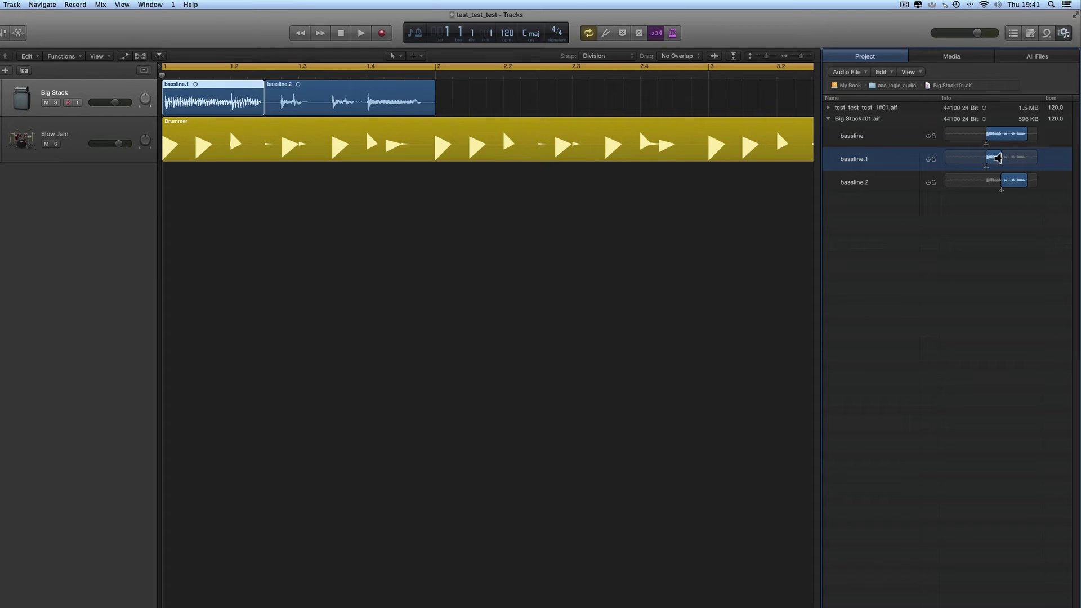
double_click(864, 161)
type("boom boom")
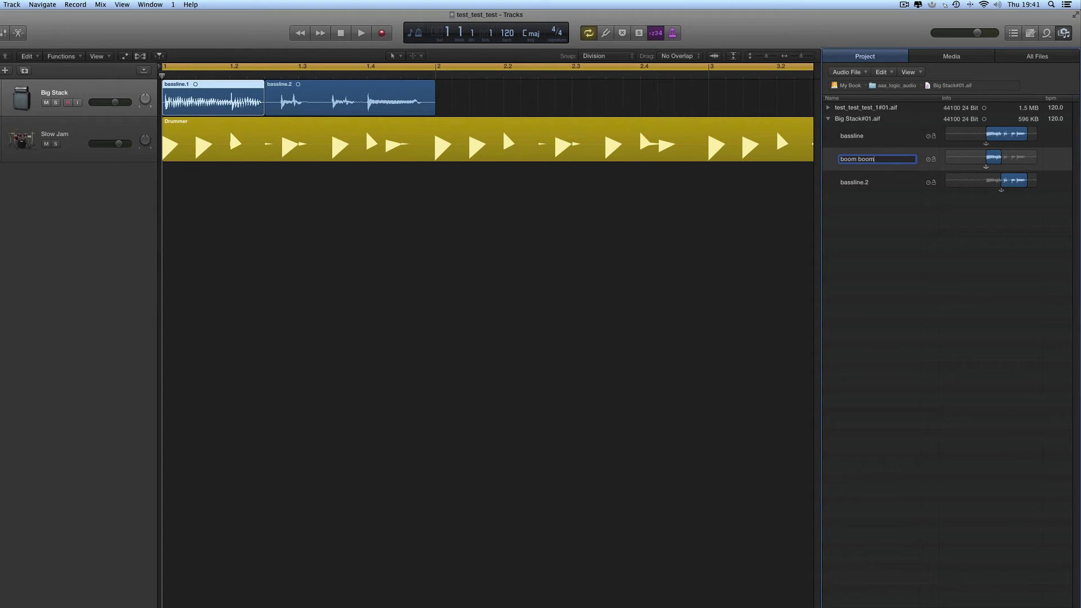
key("Return")
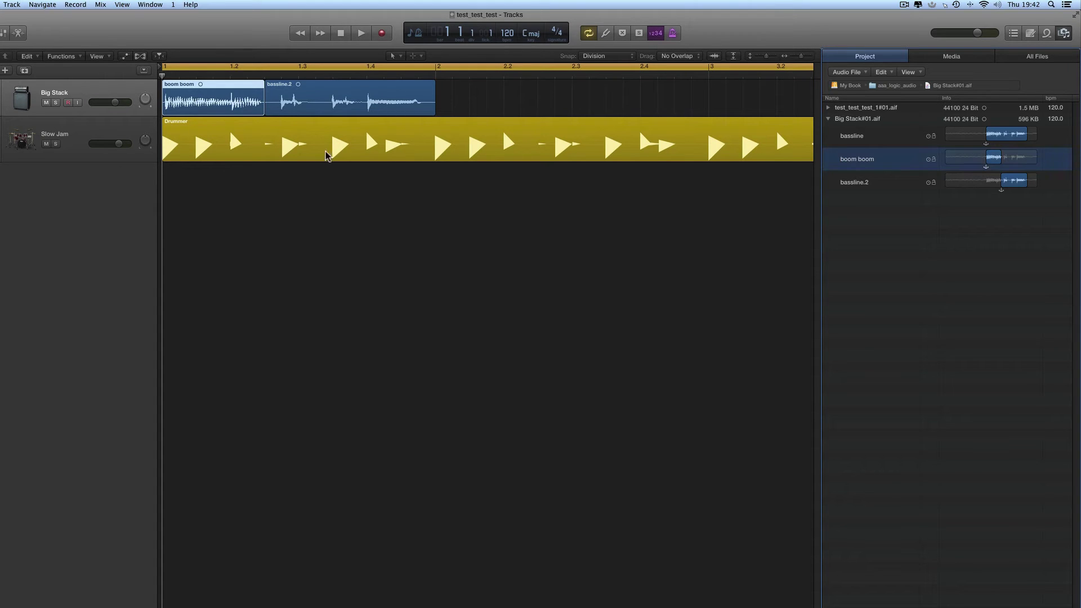
- Rename bassline.2 to 'blap blap' in the project audio list
left_click(291, 105)
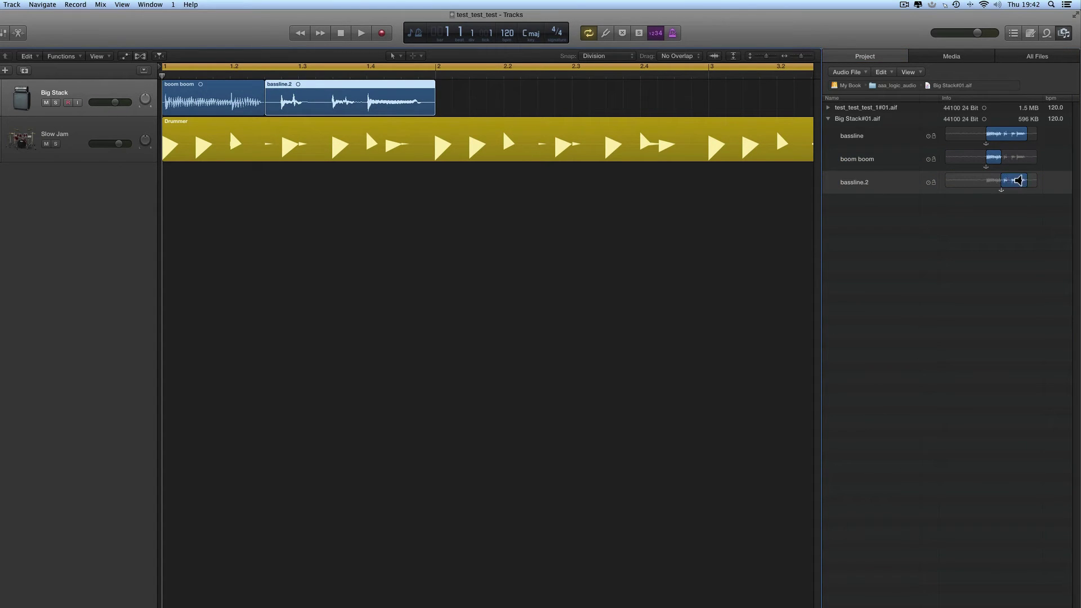
double_click(866, 187)
type("blap blap")
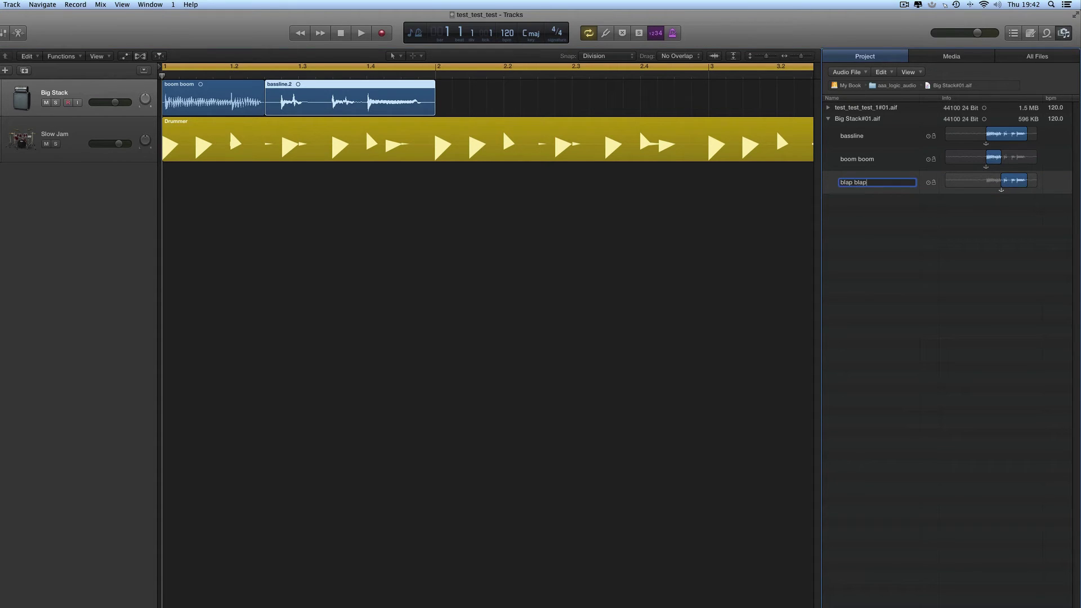
key("Return")
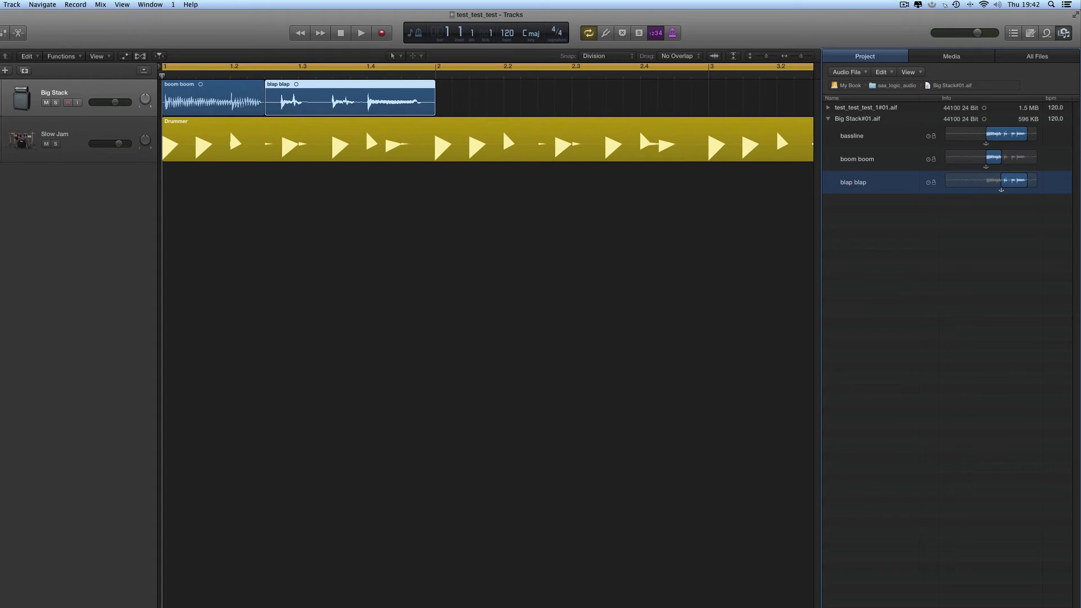
- Zoom out and shorten the Drummer region and cycle range to end at bar 3
left_click(232, 100)
left_click(334, 112)
left_click(790, 56)
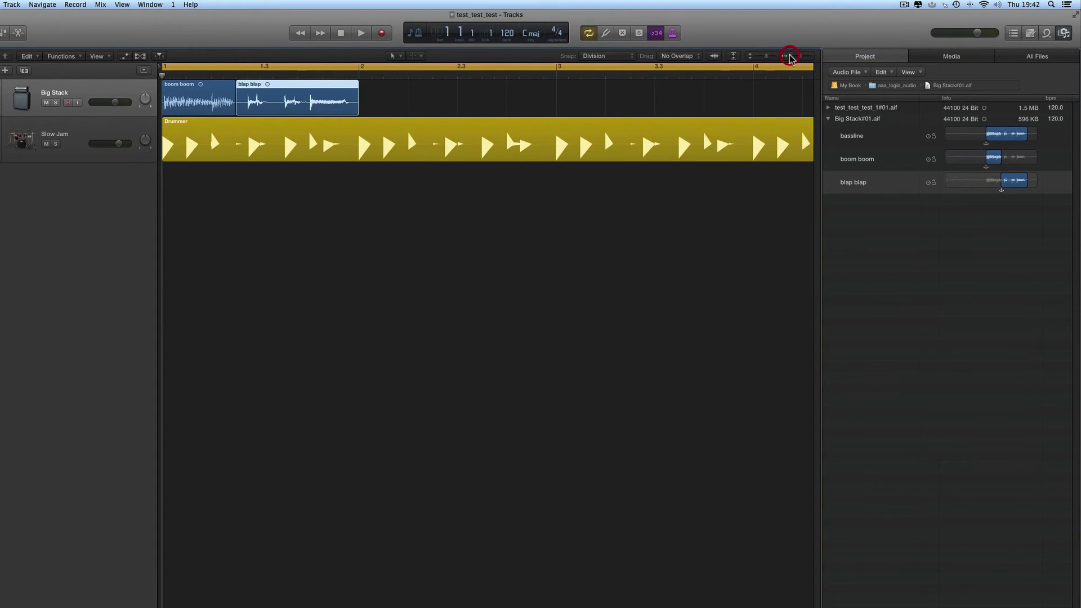
left_click(790, 56)
left_click(270, 90)
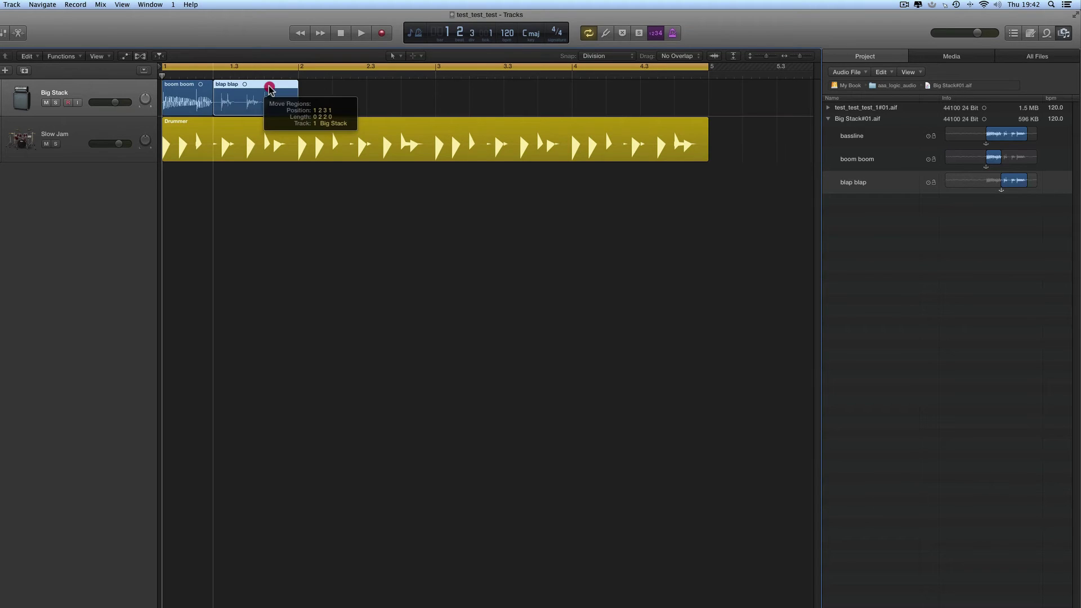
left_click_drag(707, 150, 436, 151)
left_click_drag(706, 69, 435, 68)
- Move blap blap later so it ends at bar 3
left_click(811, 57)
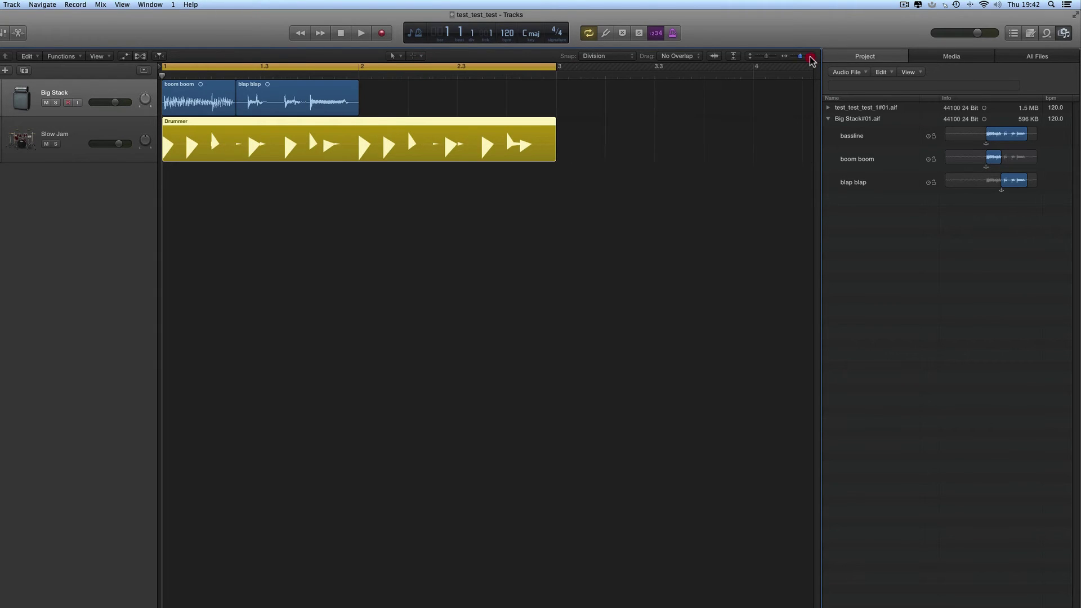
left_click(280, 97)
left_click_drag(280, 97, 473, 117)
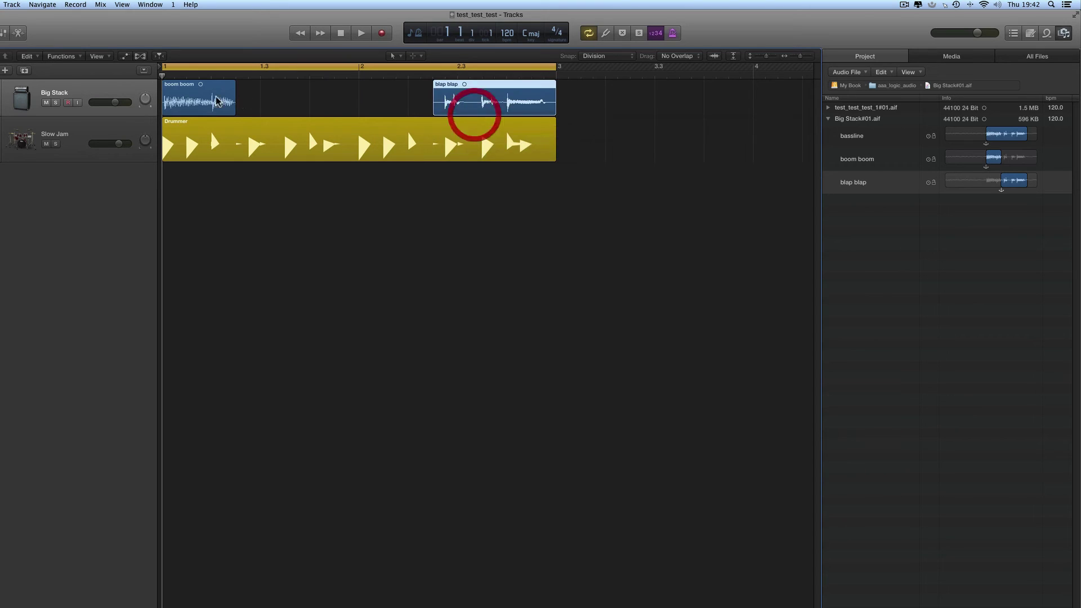
- Option-drag boom boom twice into the gap, creating boom boom.1 and boom boom.2
left_click(214, 99)
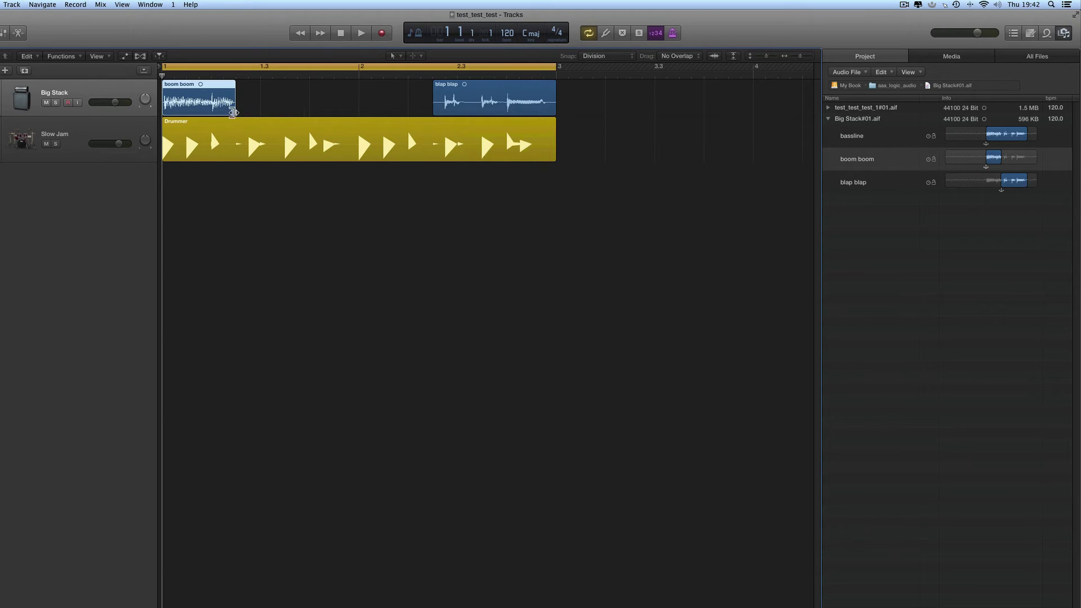
left_click_drag(193, 99, 390, 102)
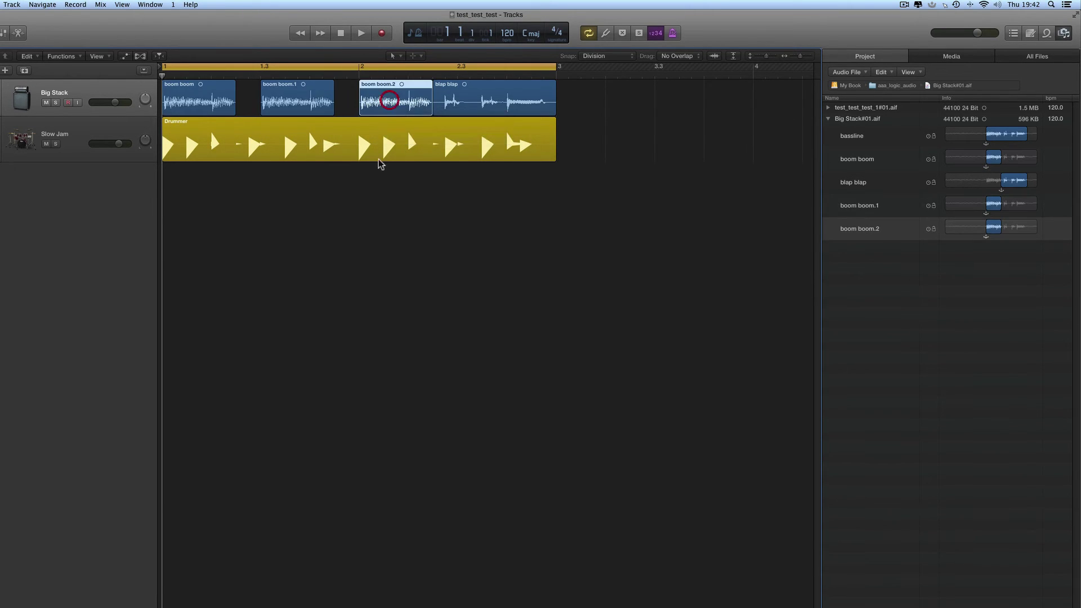
left_click(200, 96)
- Play back the boom boom, boom boom.1, boom boom.2, blap blap pattern, then stop
left_click(279, 97)
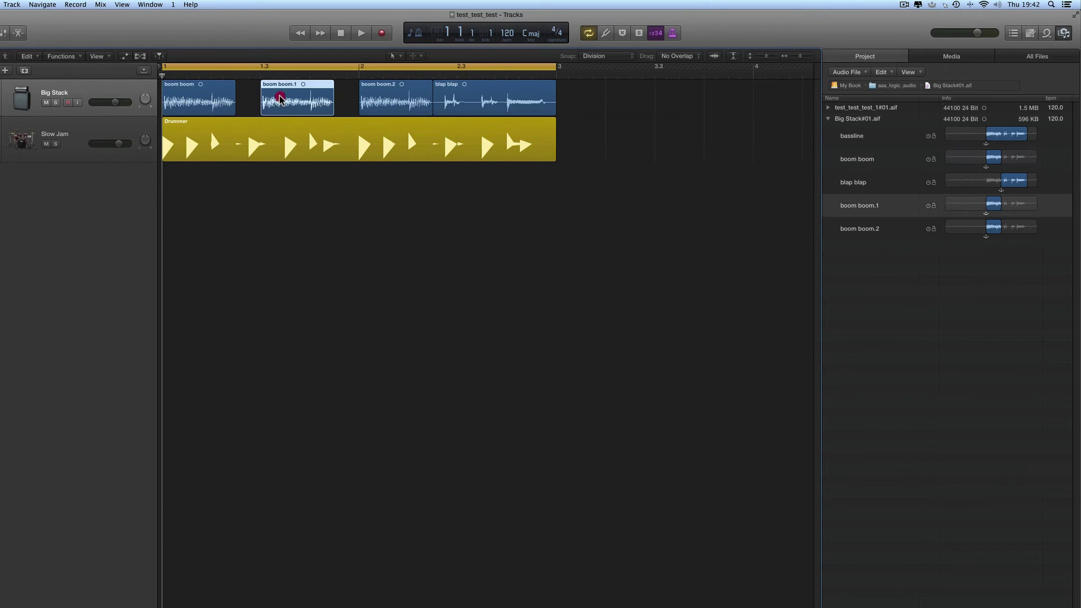
left_click(379, 99)
left_click(451, 104)
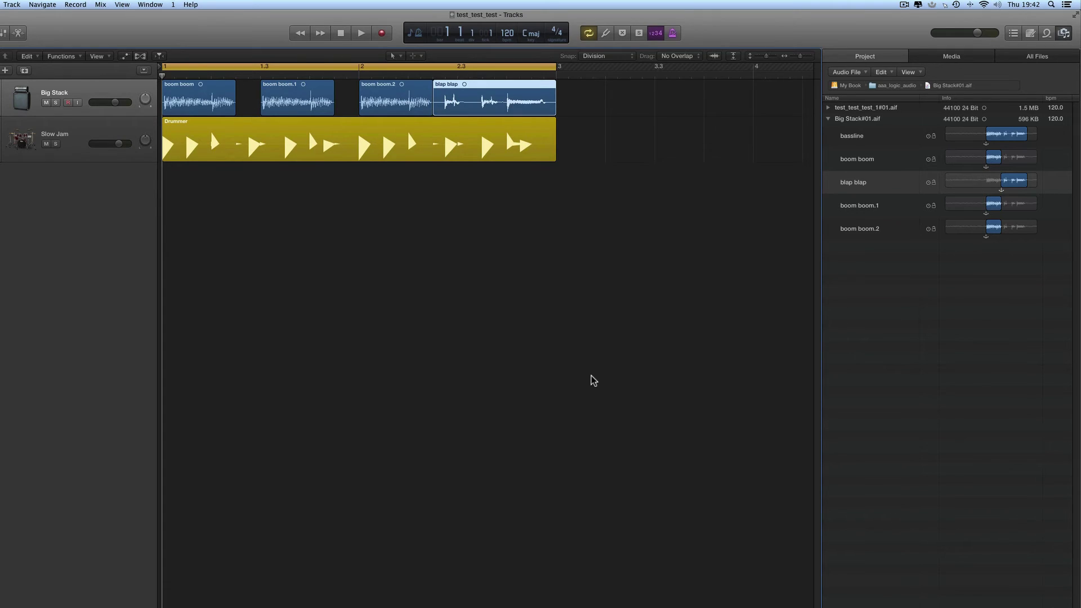
key("space")
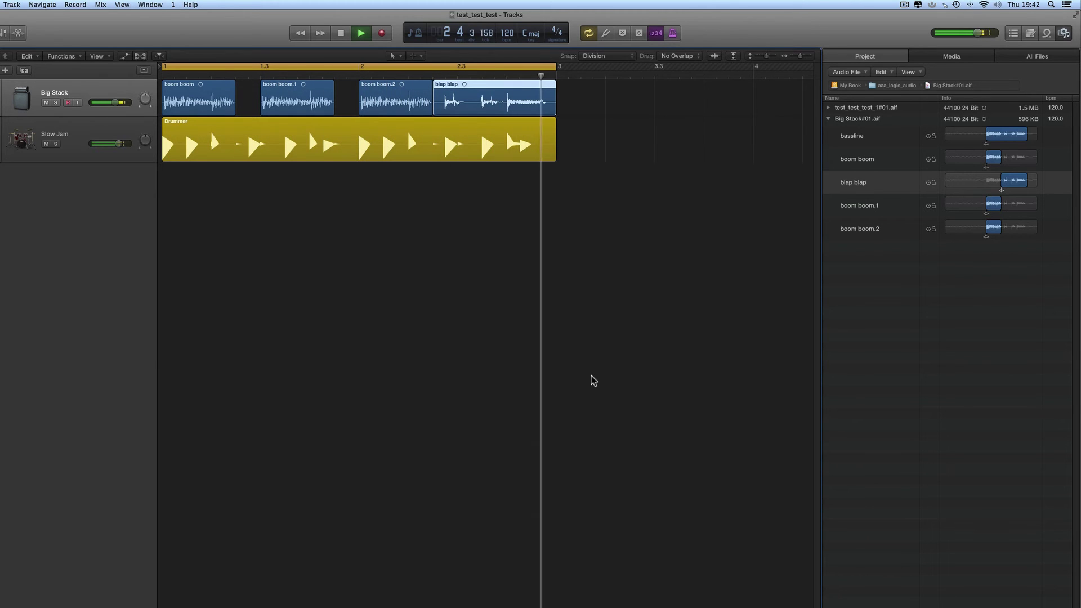
key("space")
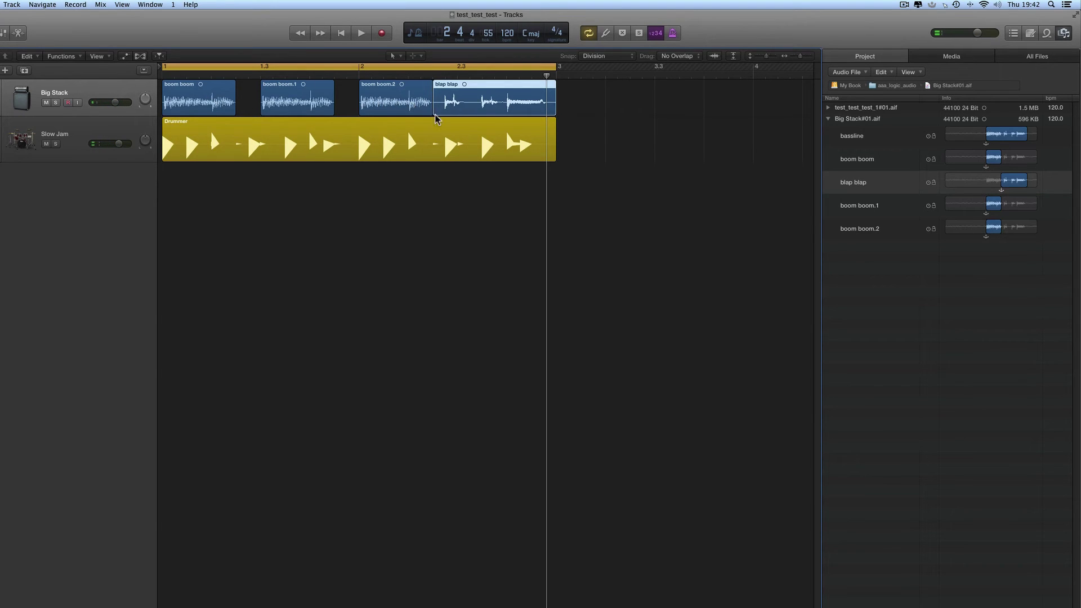
left_click(217, 103)
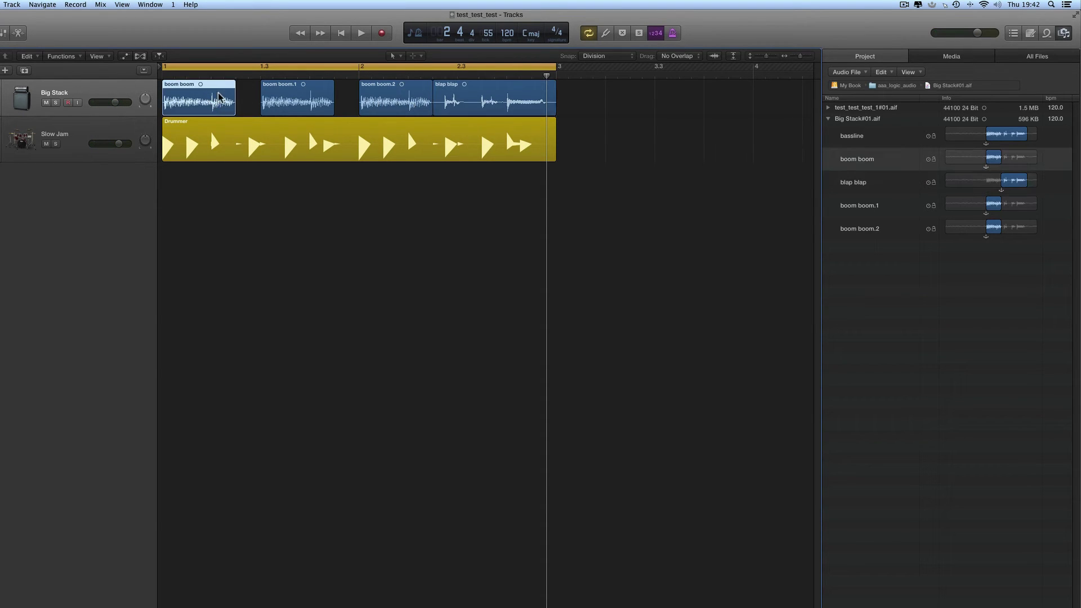
left_click(283, 91)
left_click(363, 89)
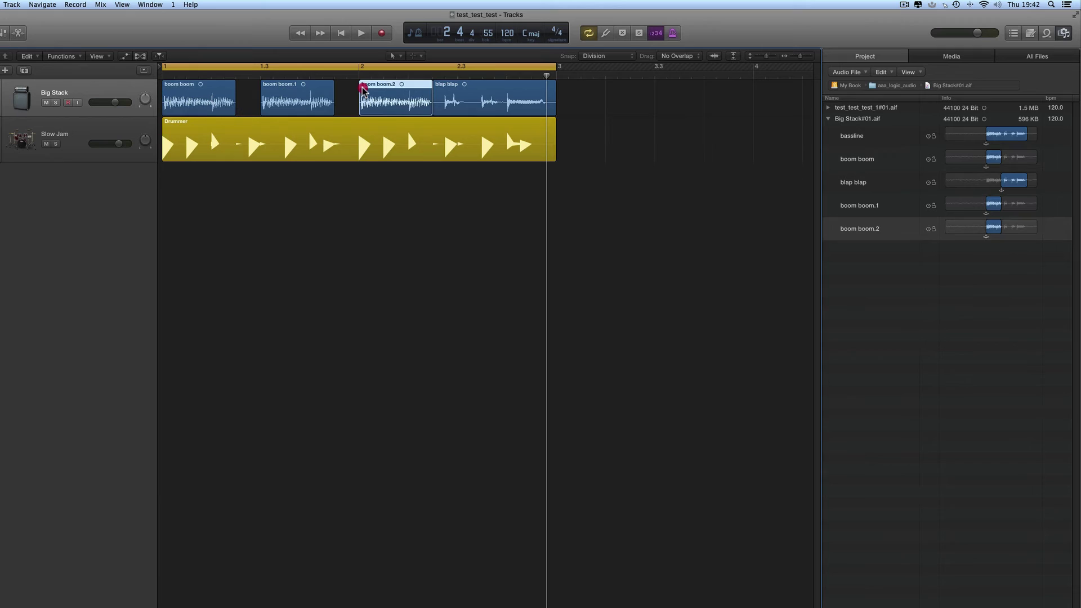
left_click(470, 100)
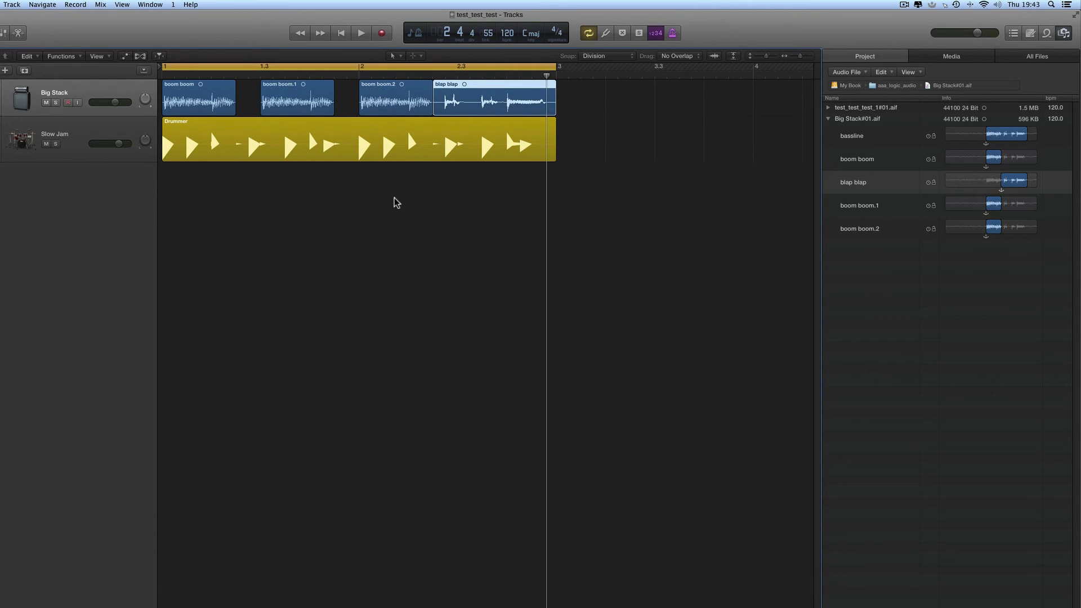
left_click(235, 107)
left_click(262, 103)
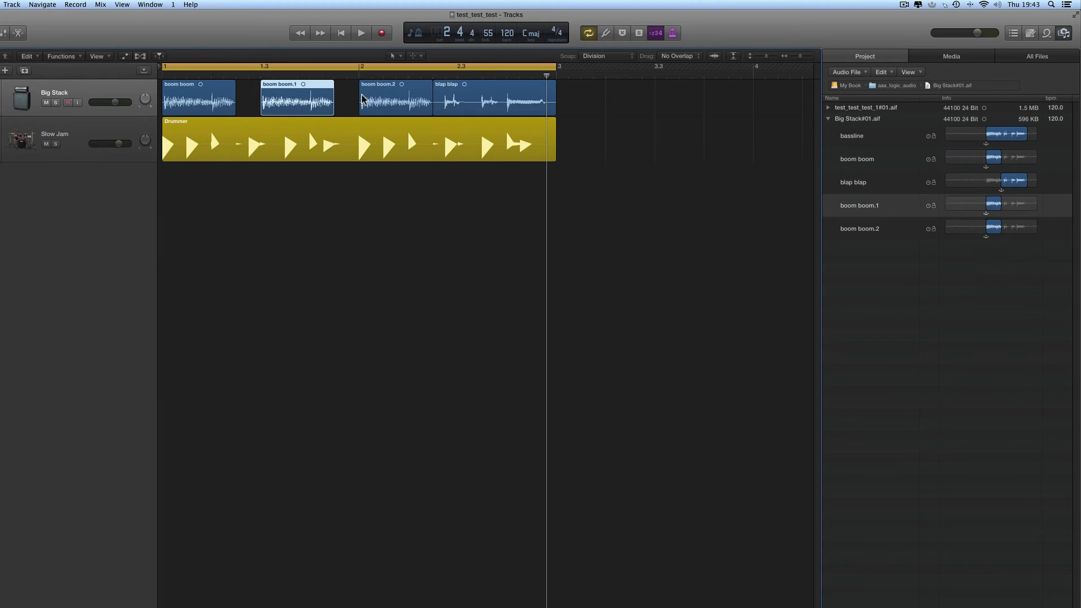
left_click(363, 99)
left_click(464, 106)
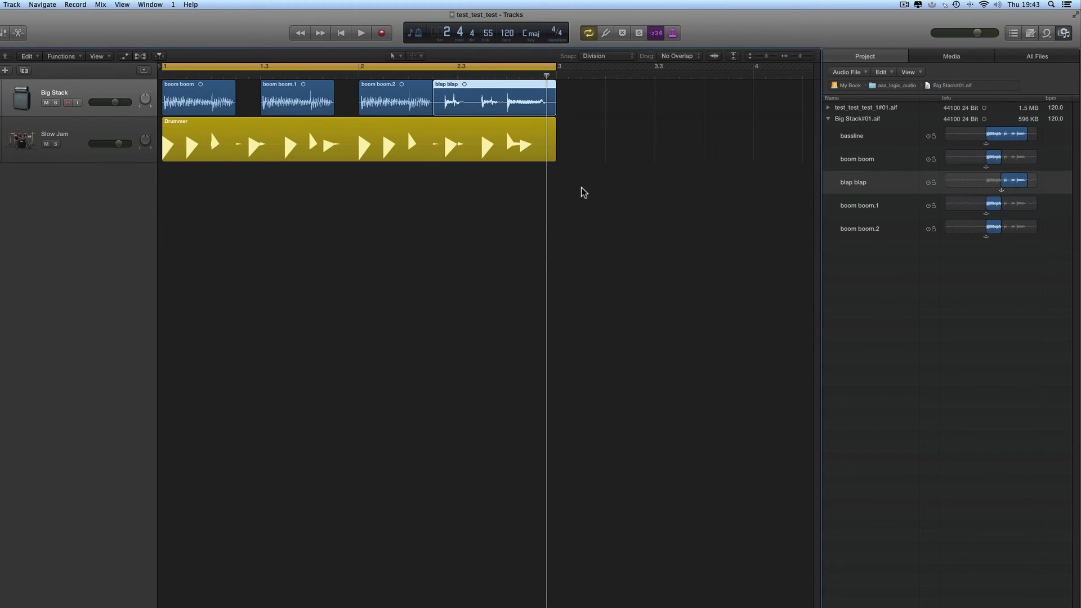
left_click(873, 160)
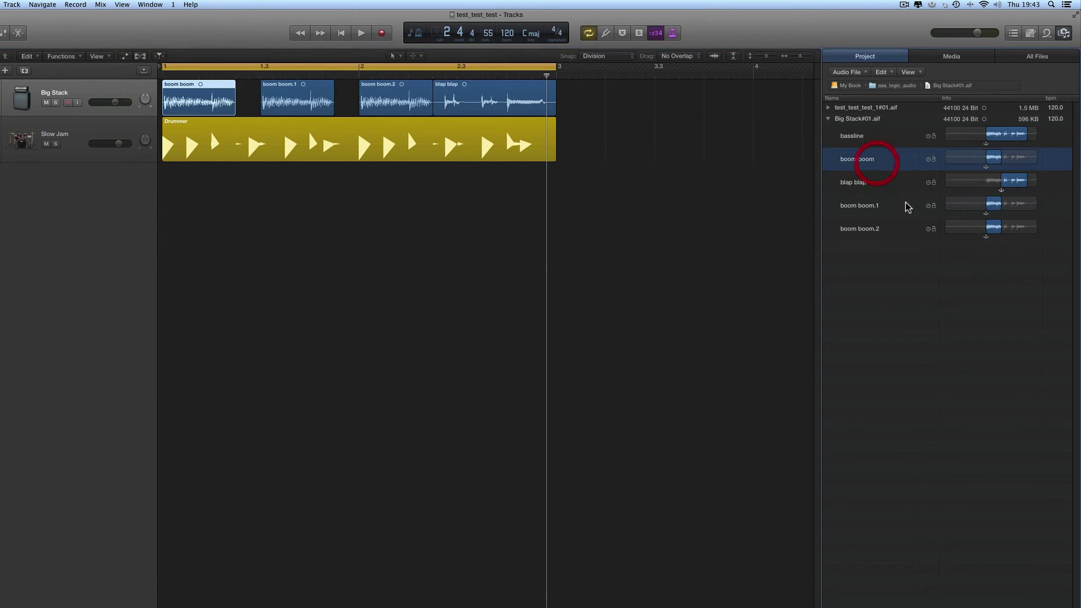
left_click(855, 183)
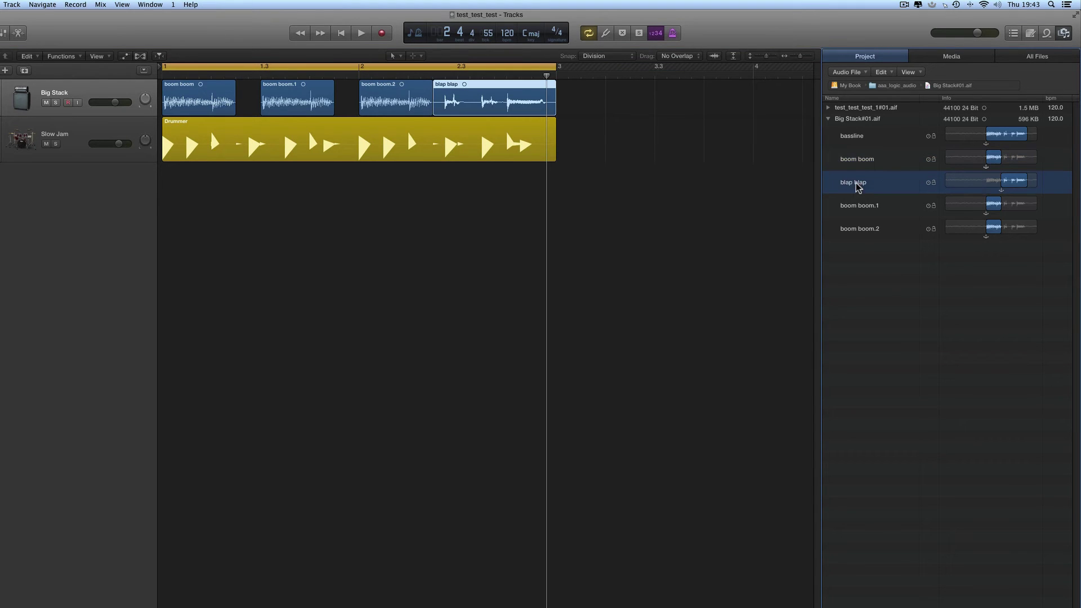
left_click(881, 214)
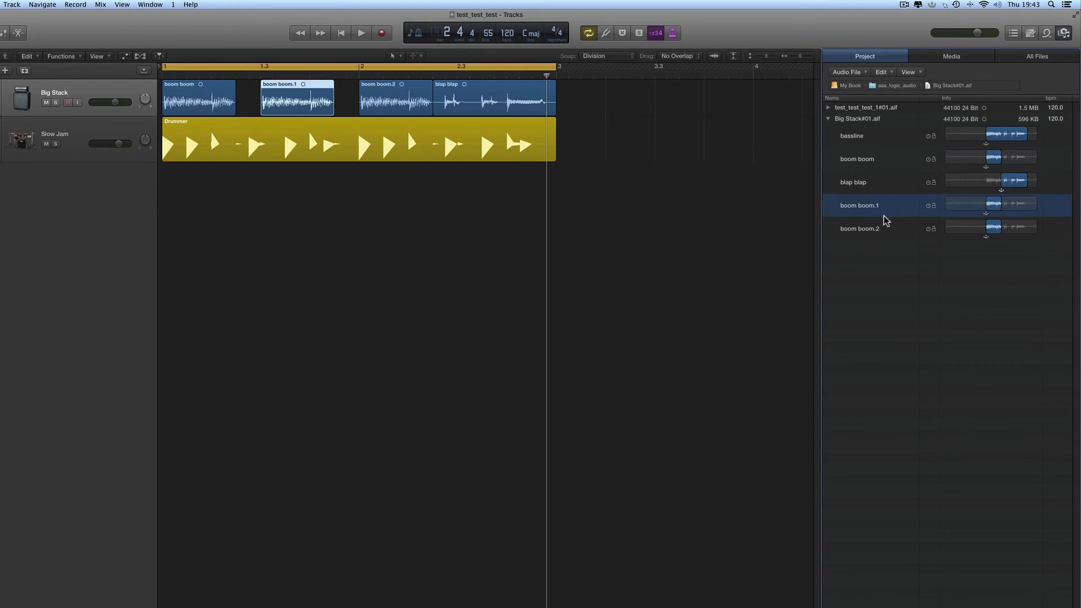
left_click(880, 228)
left_click(877, 211)
left_click(879, 233)
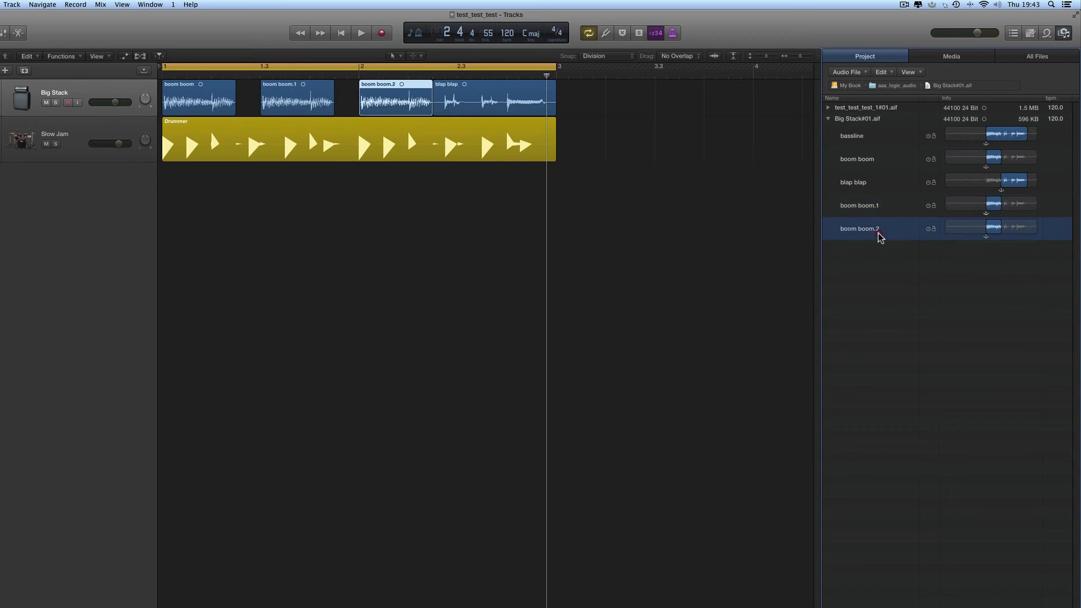
left_click(790, 56)
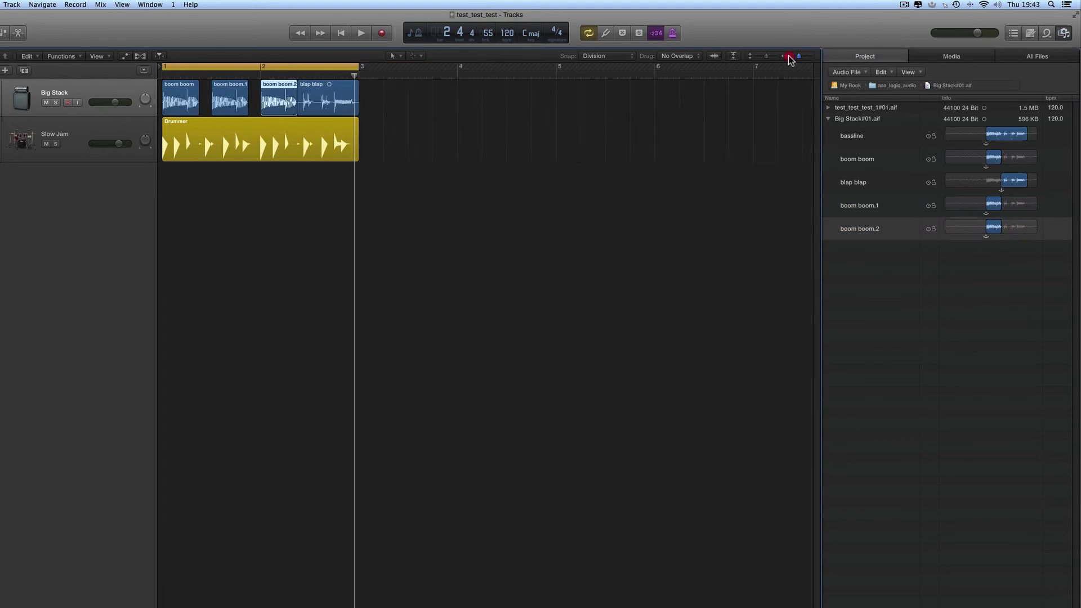
left_click(302, 119)
key("super+a")
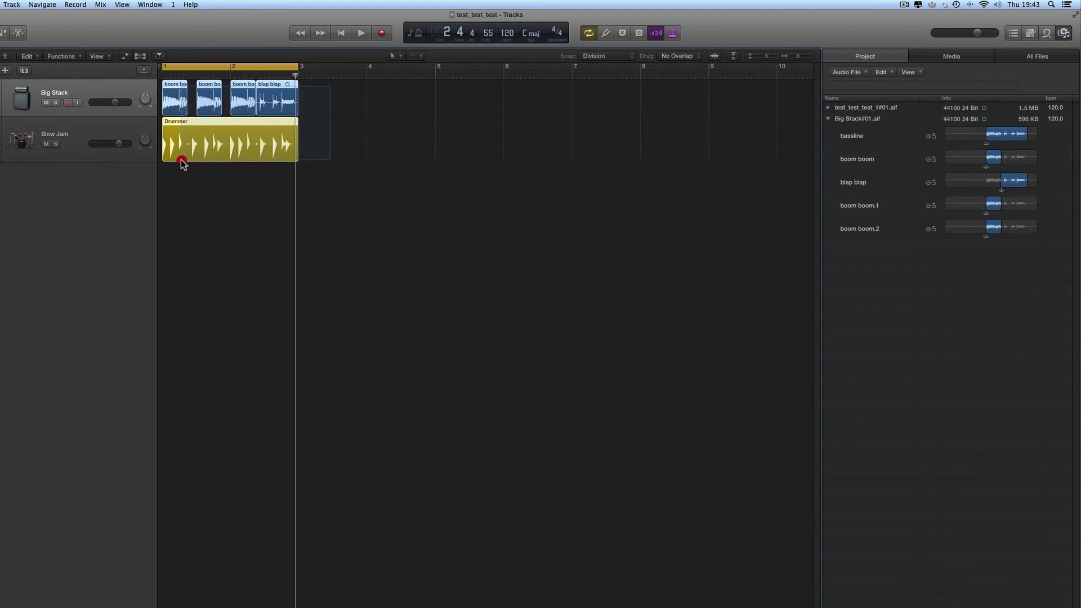
left_click_drag(175, 90, 448, 93)
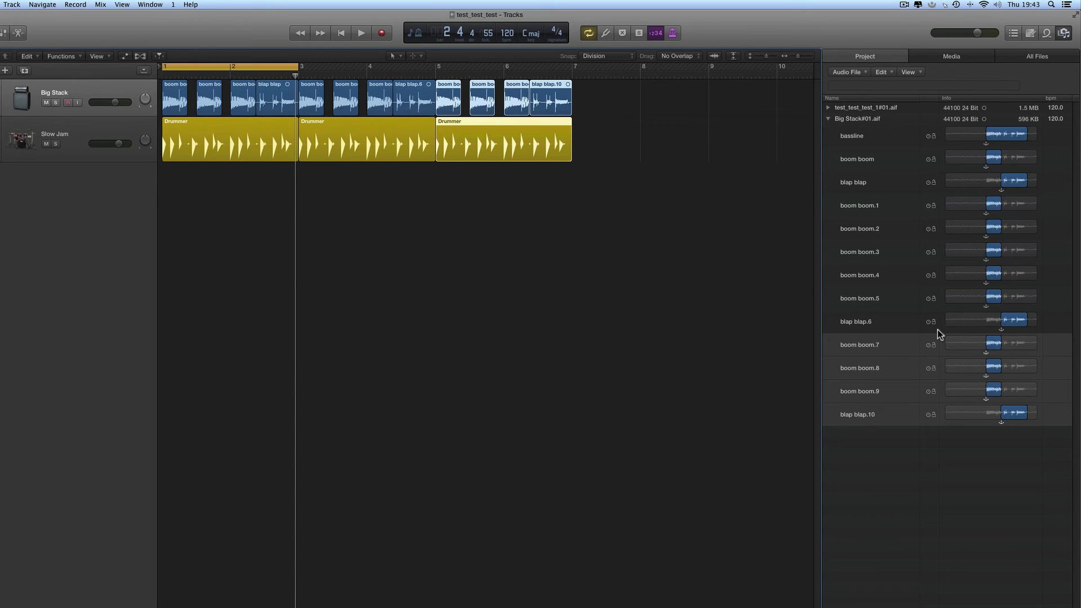
key("super+z")
key("super+z")
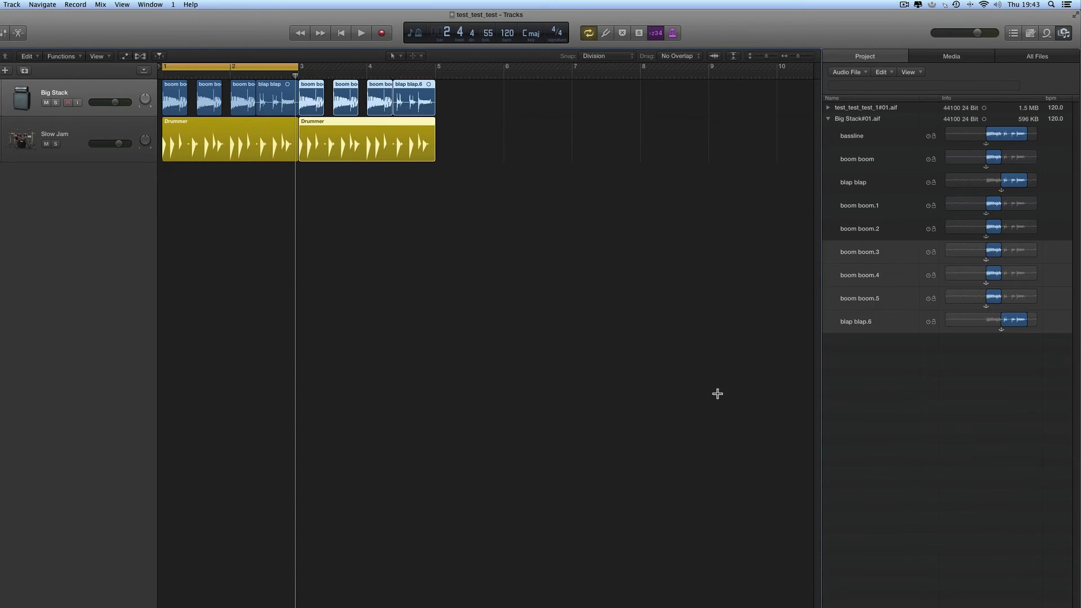
left_click(333, 168)
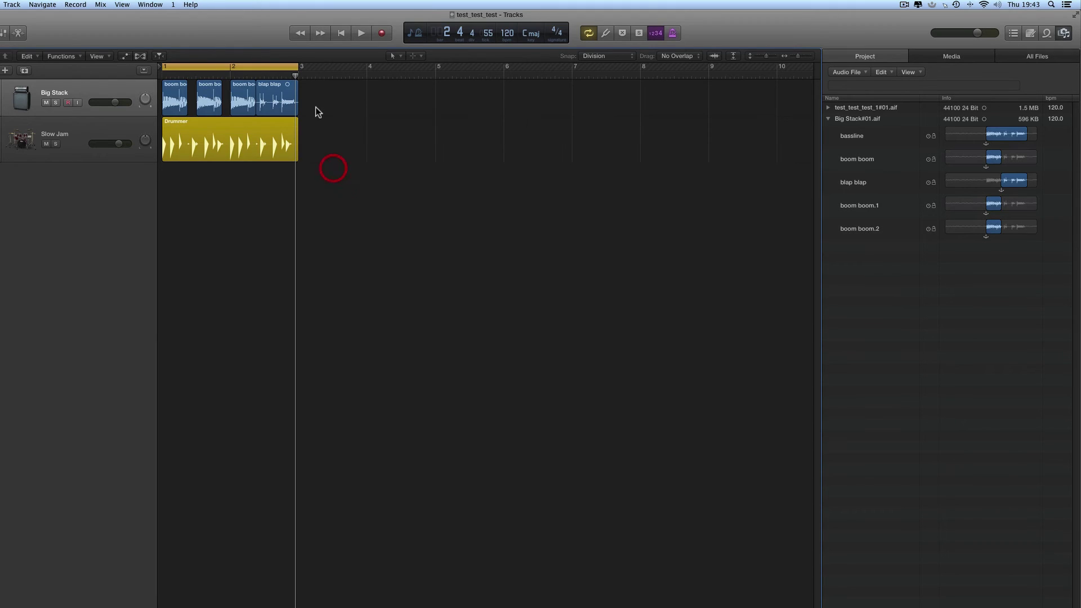
left_click_drag(314, 109, 186, 102)
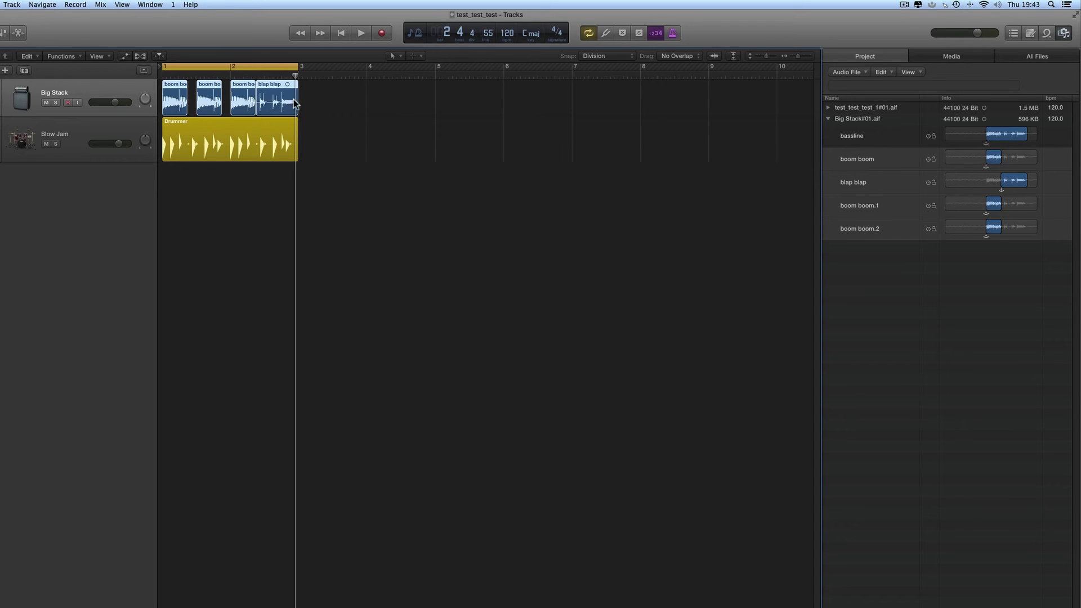
left_click(217, 101)
left_click(181, 100, "shift")
- Choose Bounce In Place from a Big Stack region's context menu
key("t")
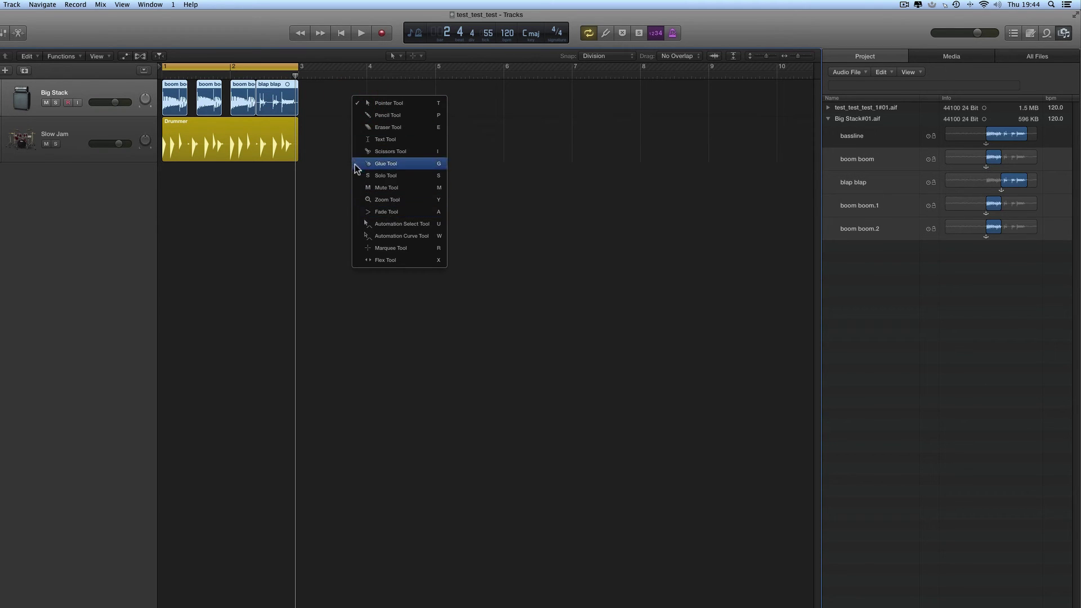
left_click(209, 92)
right_click(208, 93)
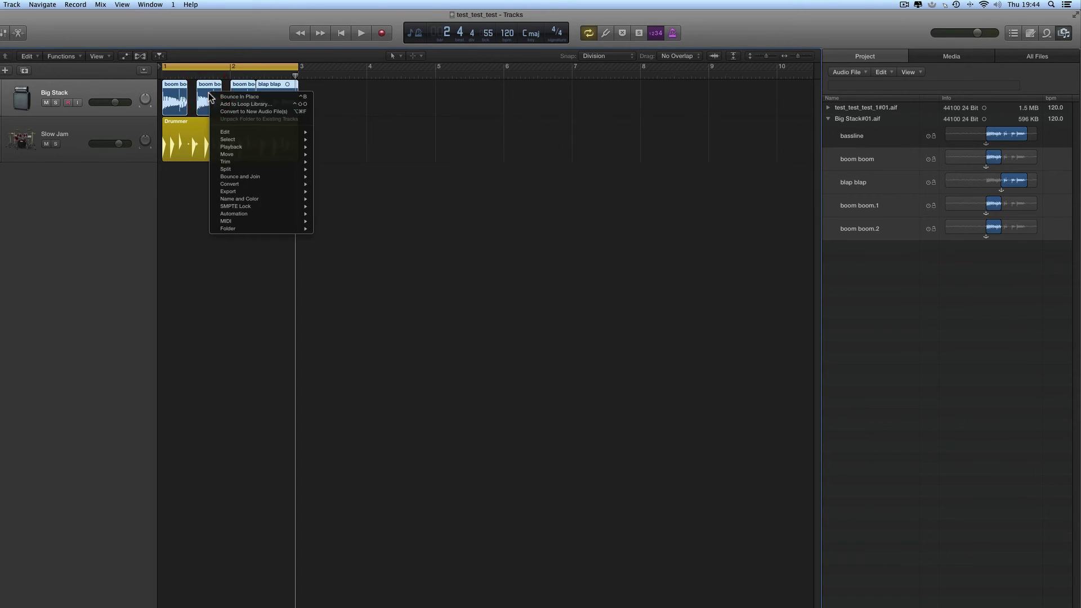
left_click(242, 96)
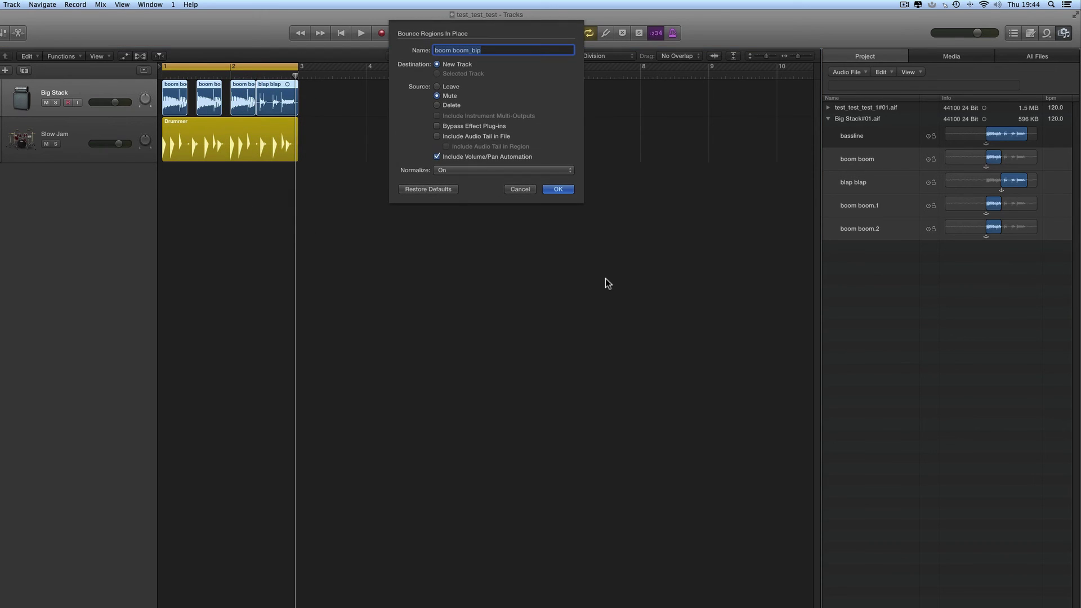
- Name the bounce 'boom boom_new', keep New Track and Mute source, and confirm
left_click(486, 51)
key("BackSpace")
key("BackSpace")
key("BackSpace")
type("new")
left_click(557, 190)
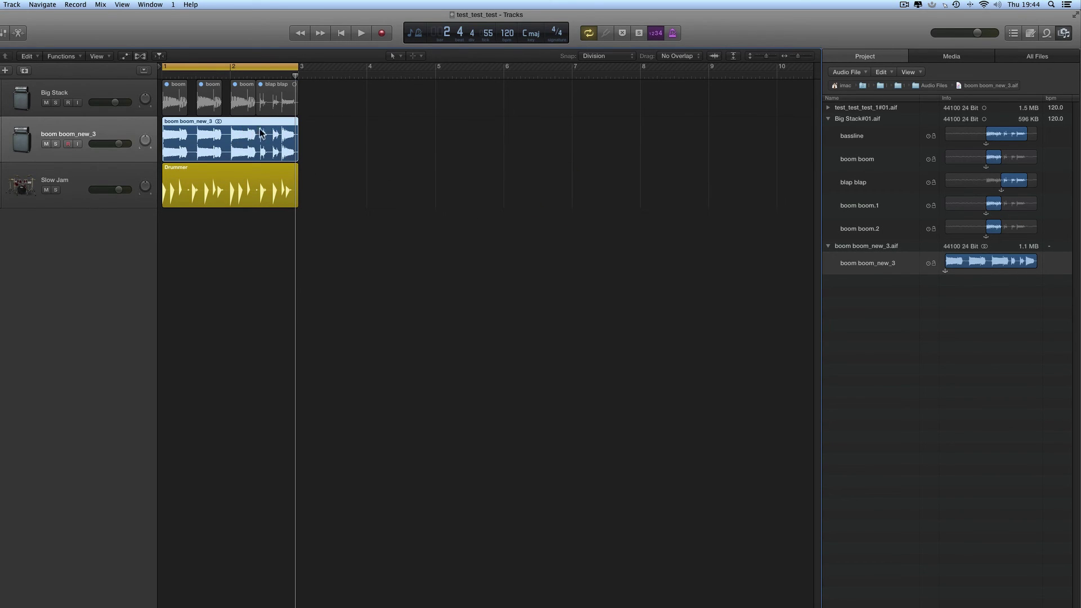
- Check the bounced boom boom_new_3 region and file, and return the playhead to bar 1
left_click_drag(311, 101, 176, 101)
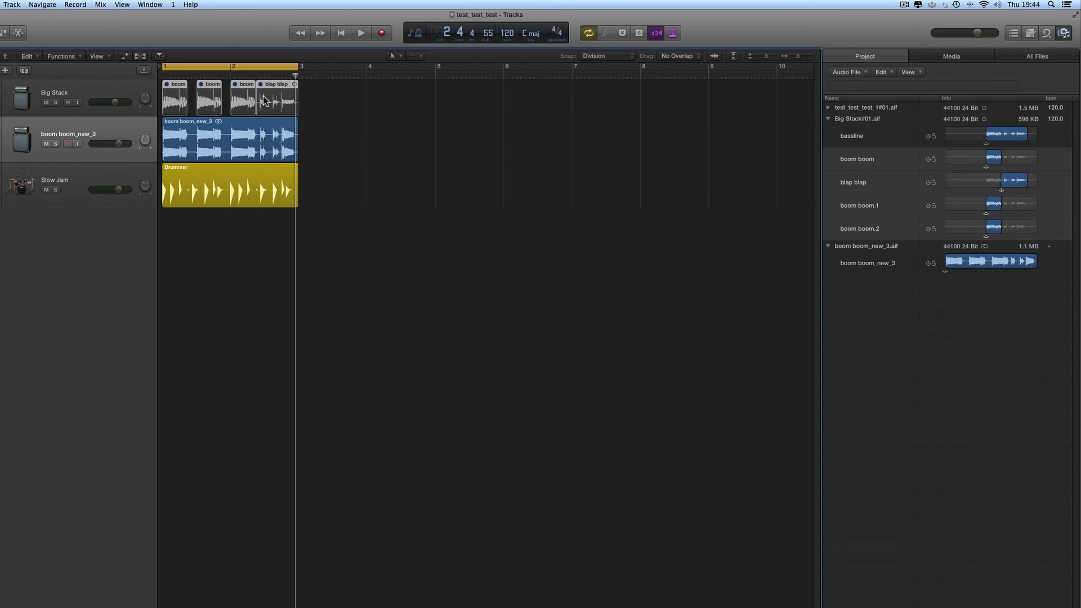
left_click(259, 140)
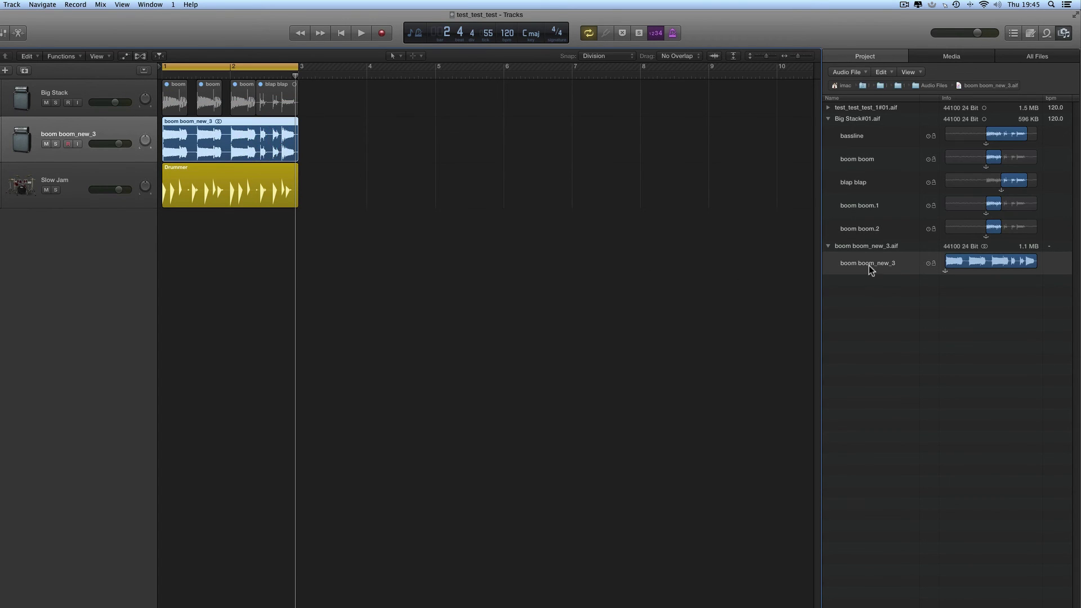
left_click(869, 249)
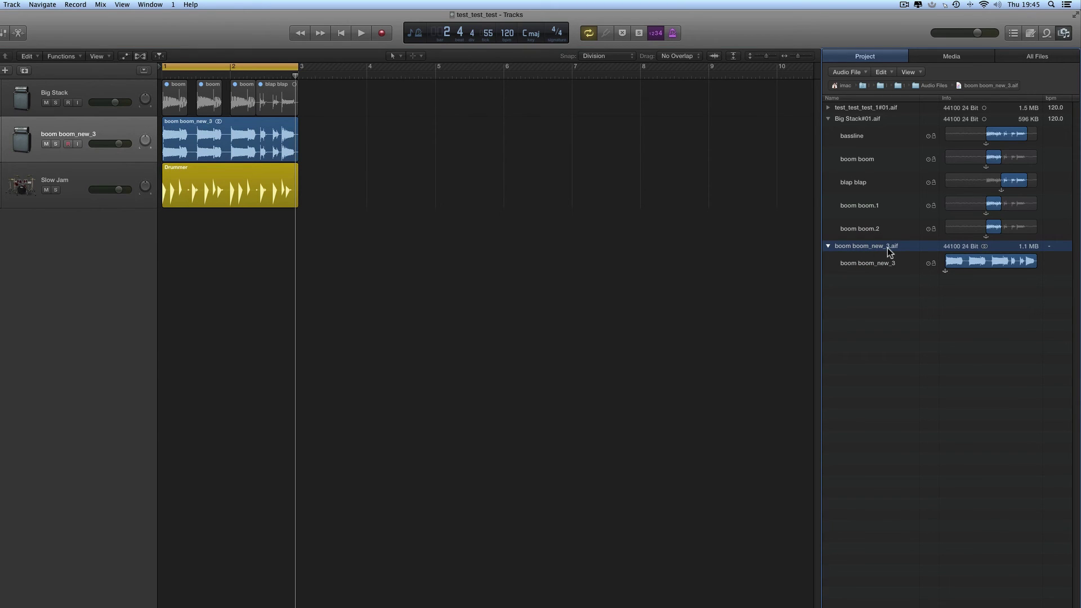
left_click(887, 265)
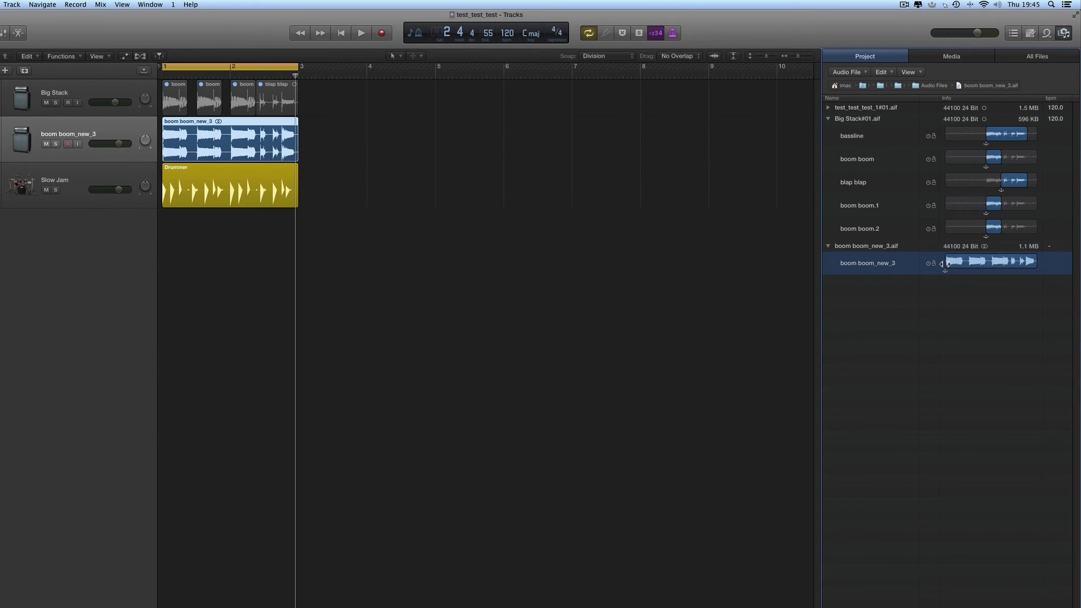
left_click(280, 147)
left_click_drag(295, 73, 162, 73)
left_click_drag(303, 92, 173, 94)
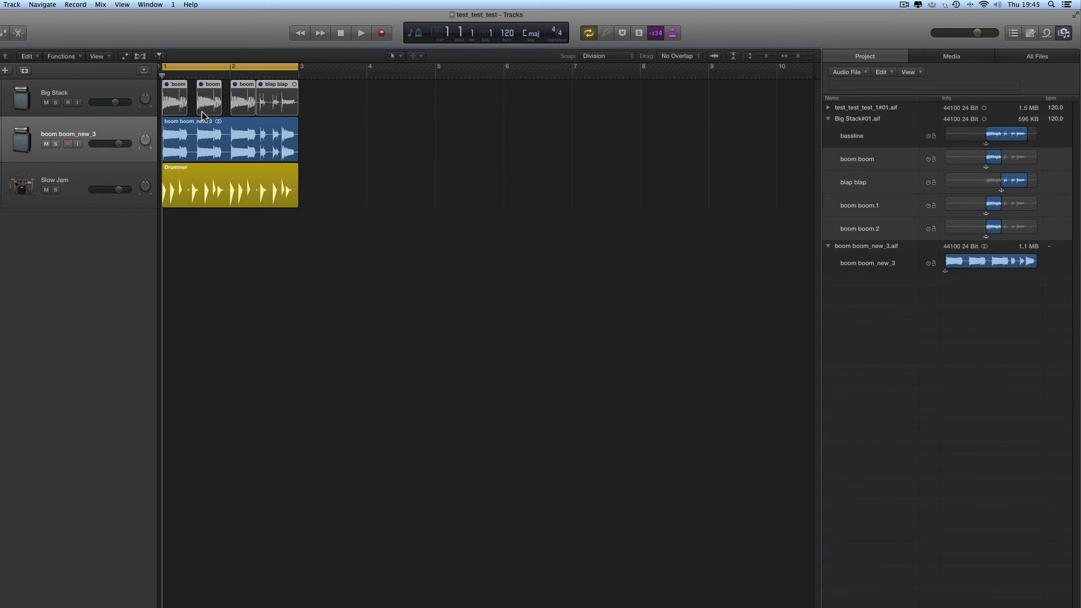
left_click(215, 137)
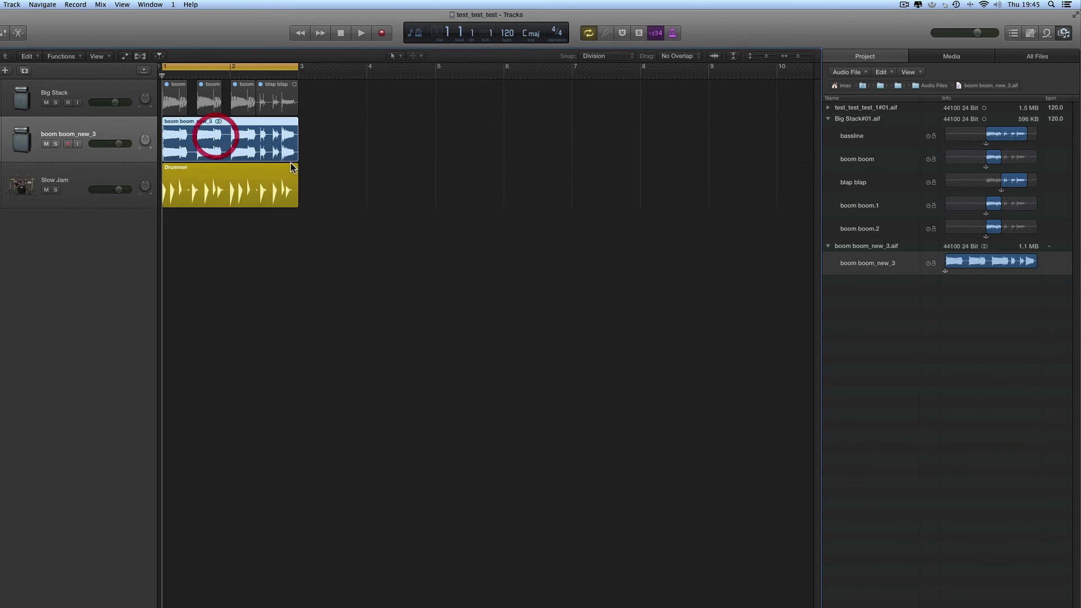
- Play from bar 1 and lower the boom boom_new_3 volume fader to -4.5 dB
key("space")
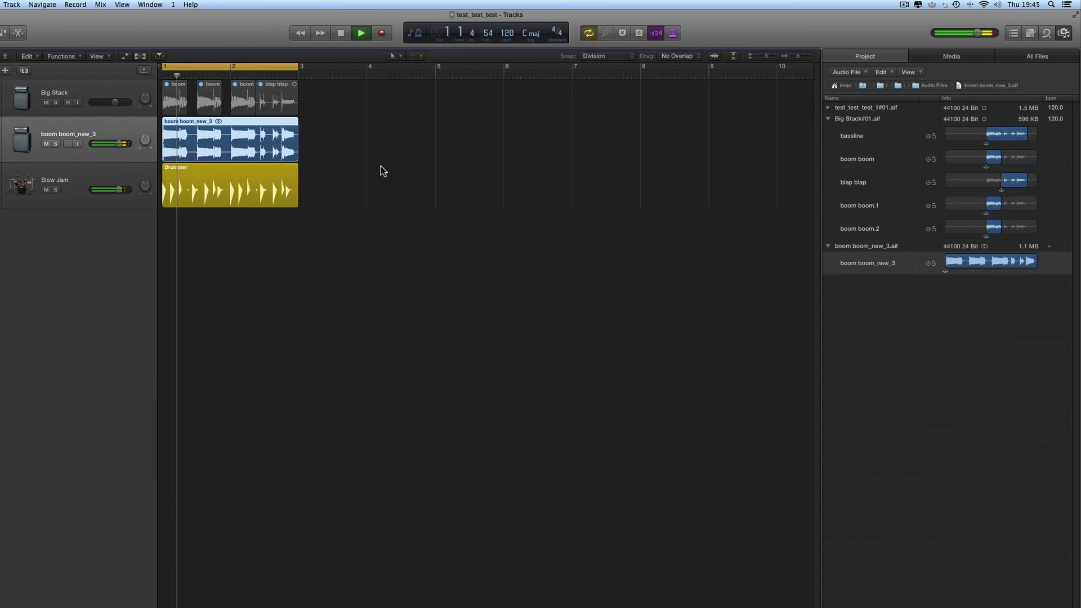
left_click(116, 143)
left_click_drag(116, 143, 90, 144)
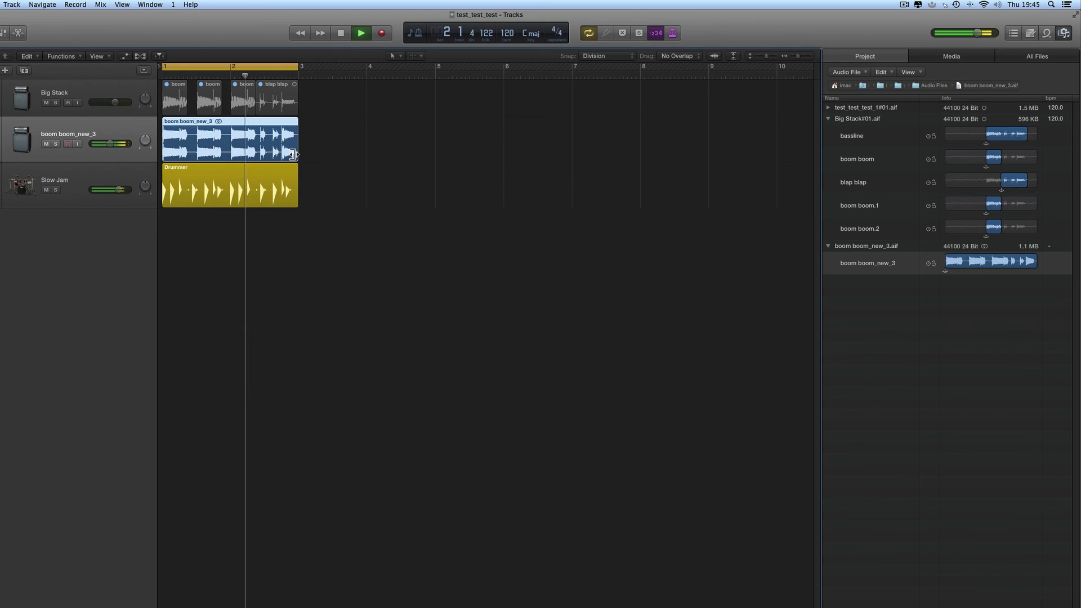
key("space")
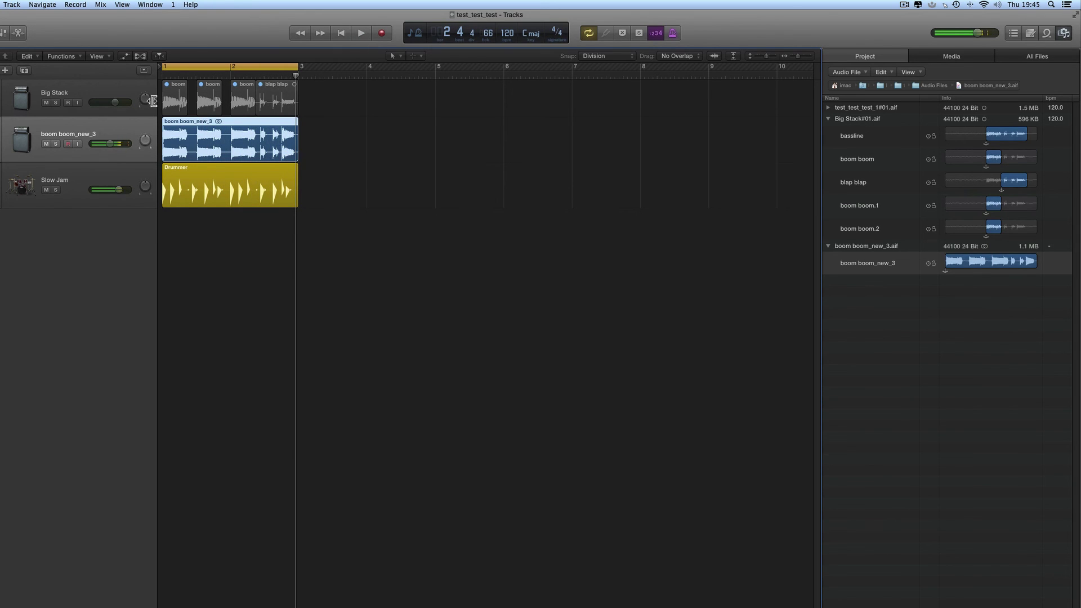
left_click(152, 101)
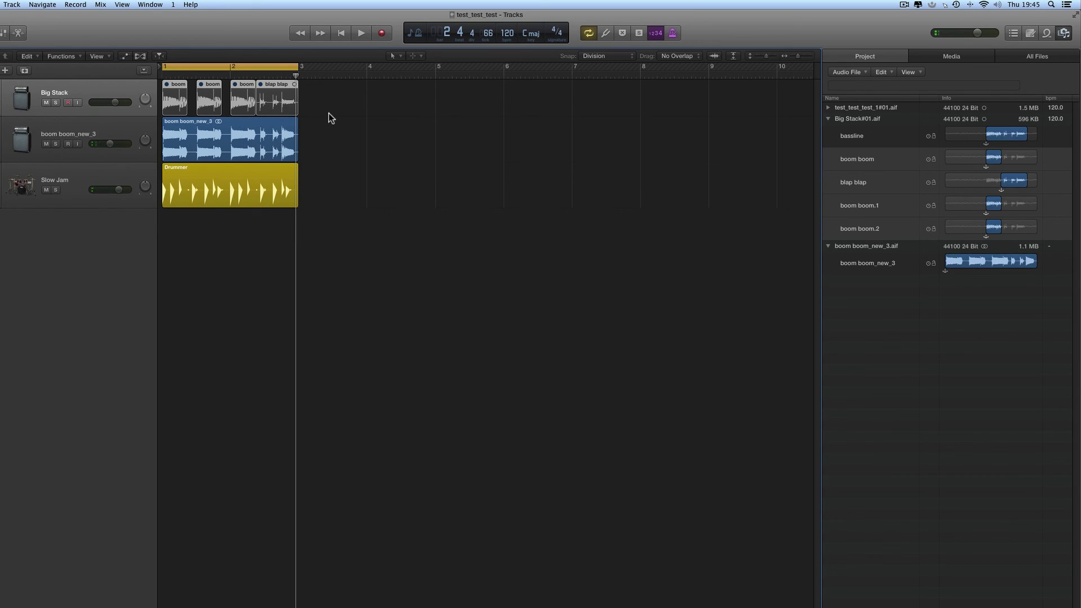
- Delete the Big Stack regions, keeping the audio file, and remove the empty Big Stack track
key("BackSpace")
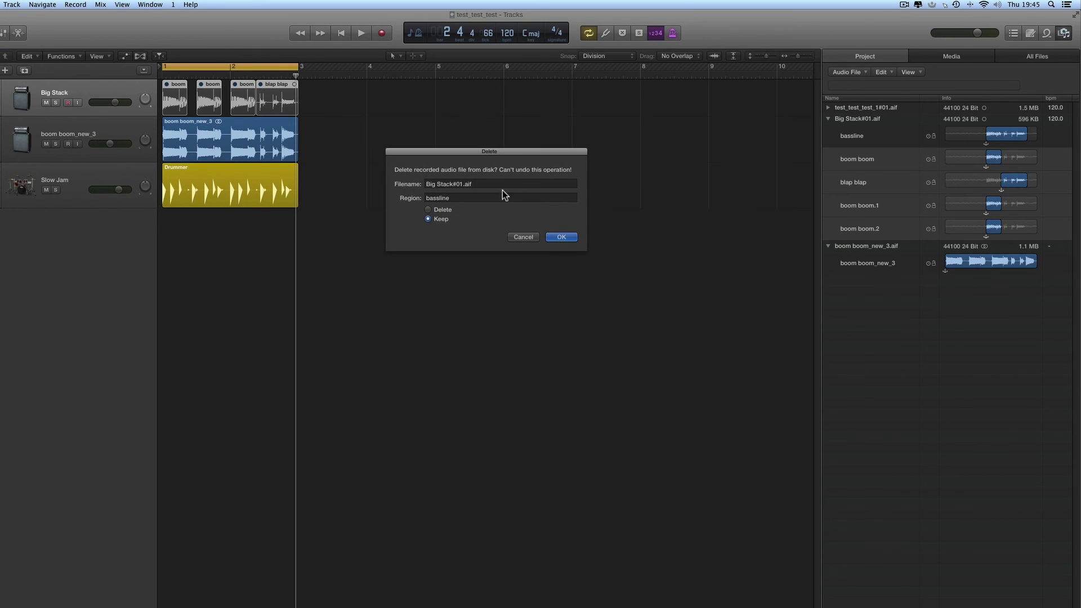
left_click(561, 239)
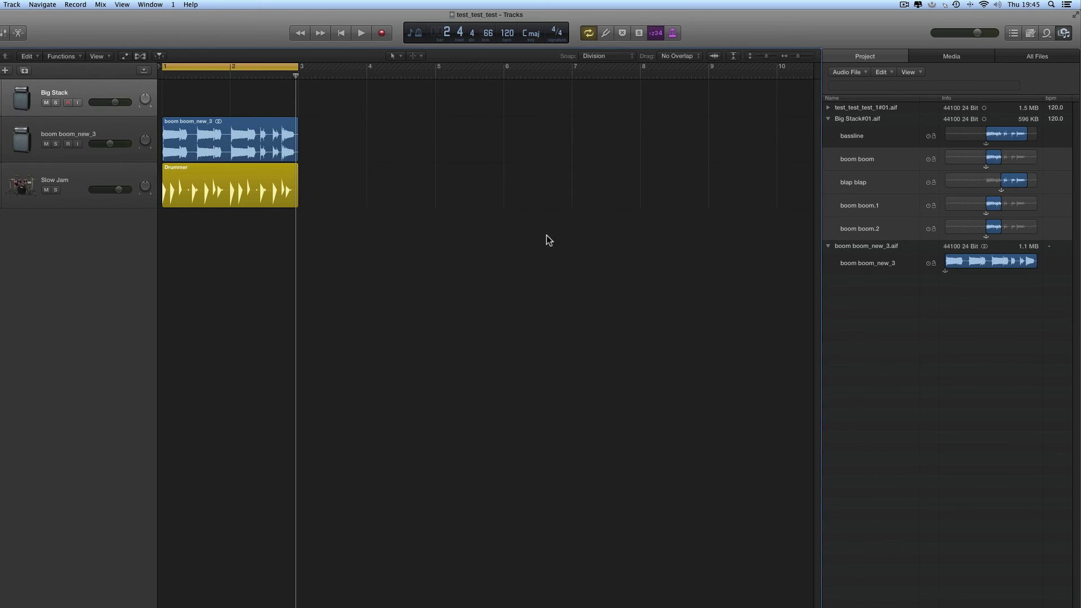
key("super+BackSpace")
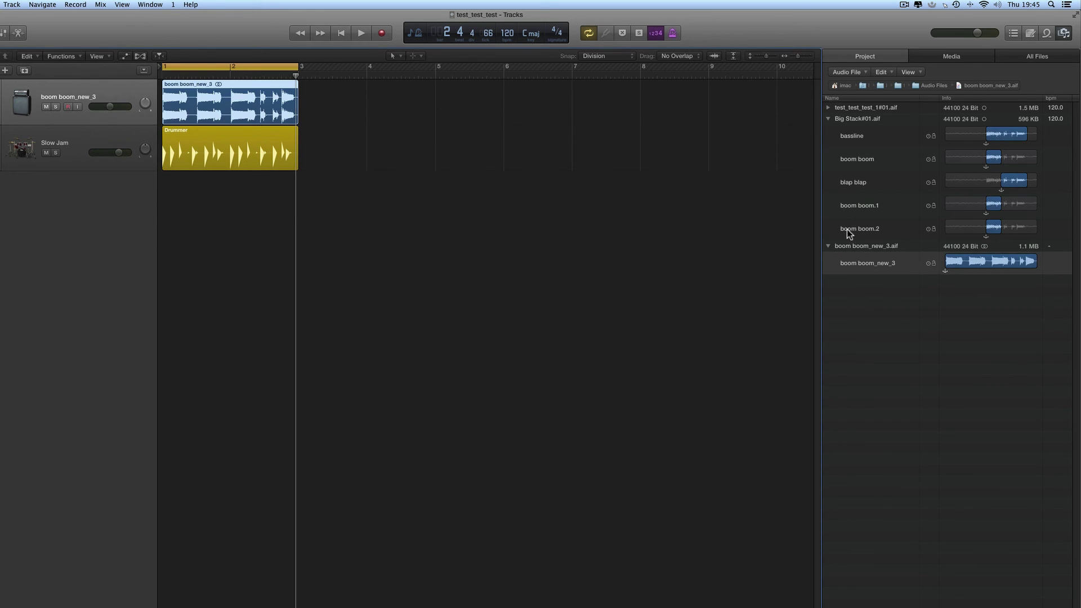
- Remove boom boom.1 and boom boom.2 from the project audio list
left_click(860, 120)
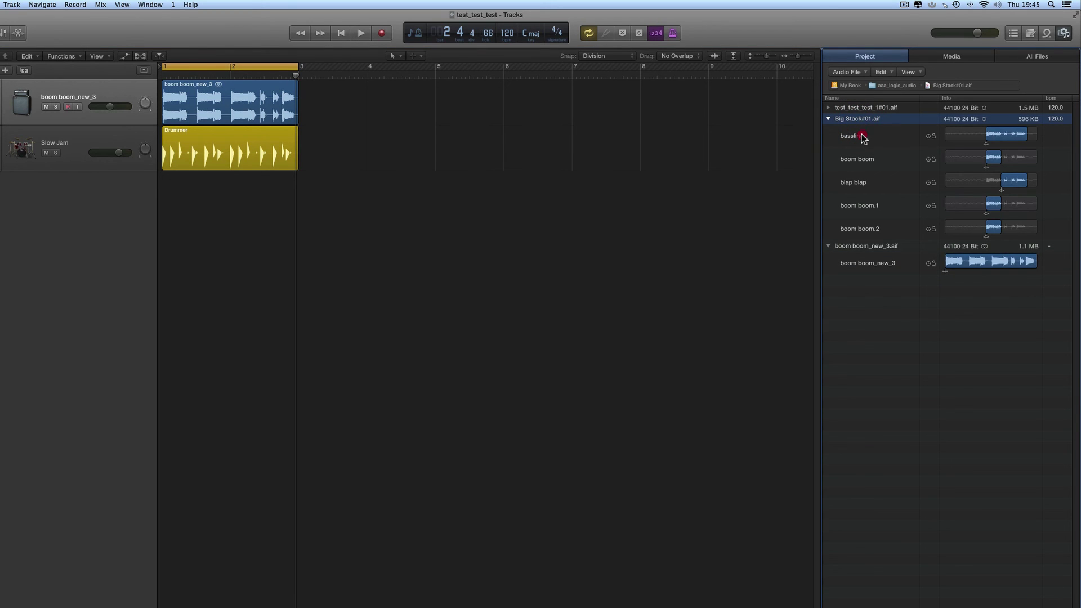
left_click(864, 138)
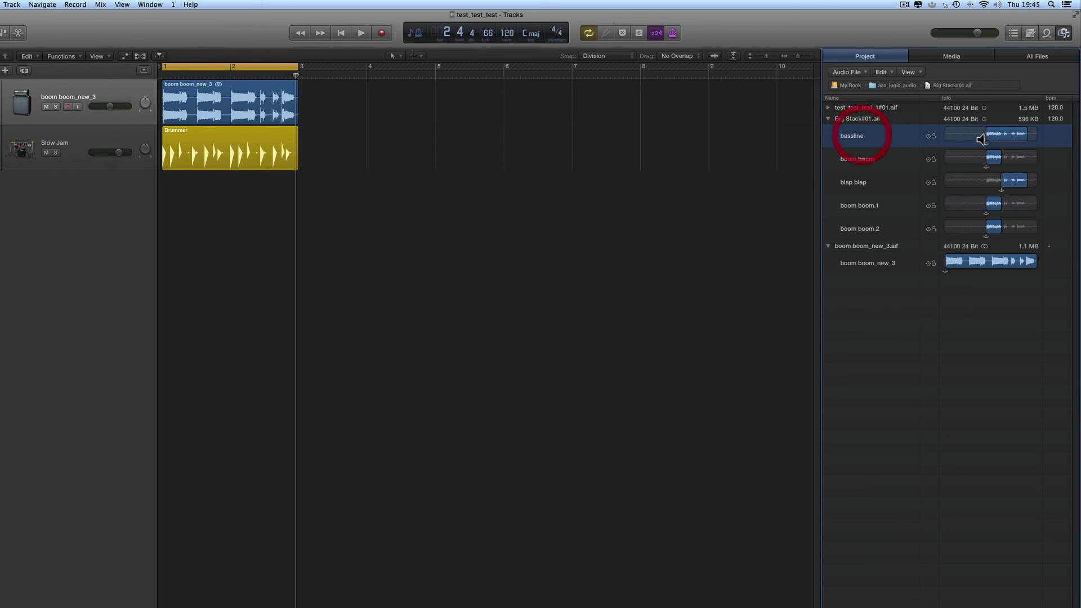
left_click(870, 162)
left_click(867, 186)
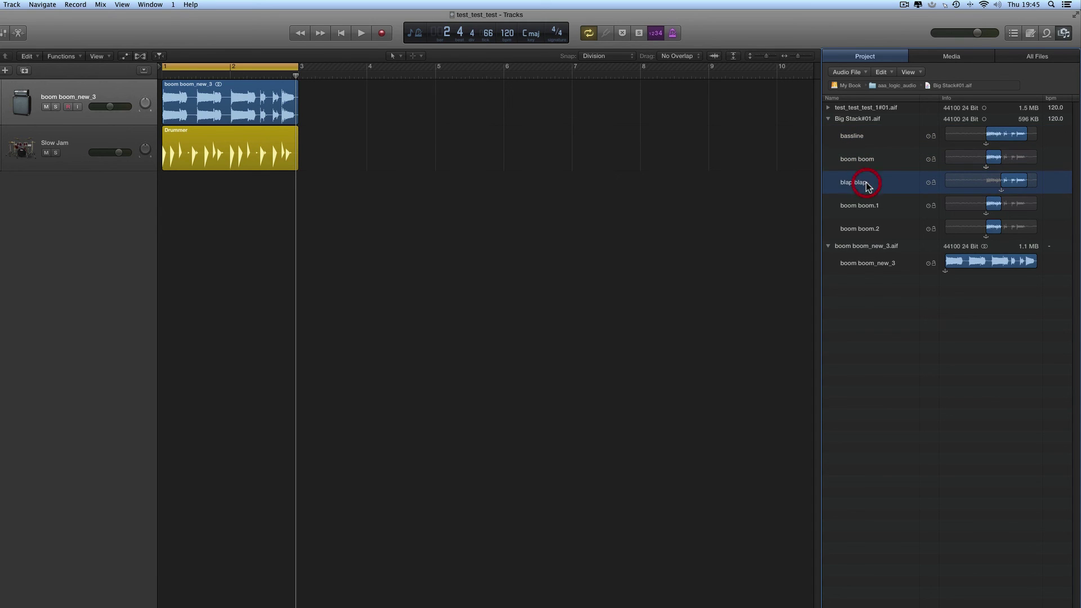
left_click(874, 210)
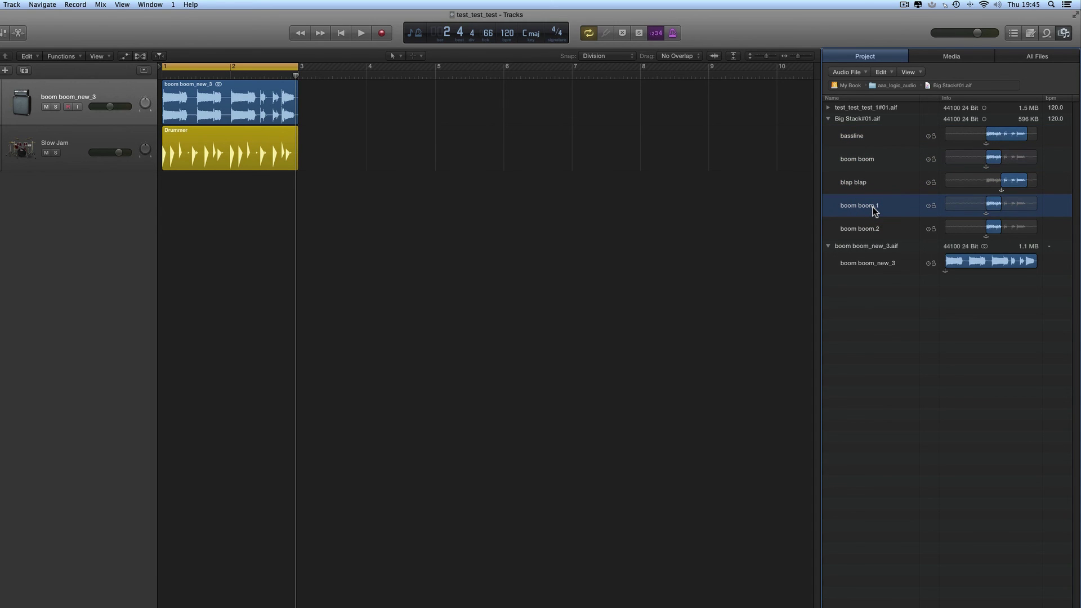
key("Delete")
left_click(874, 209)
key("Delete")
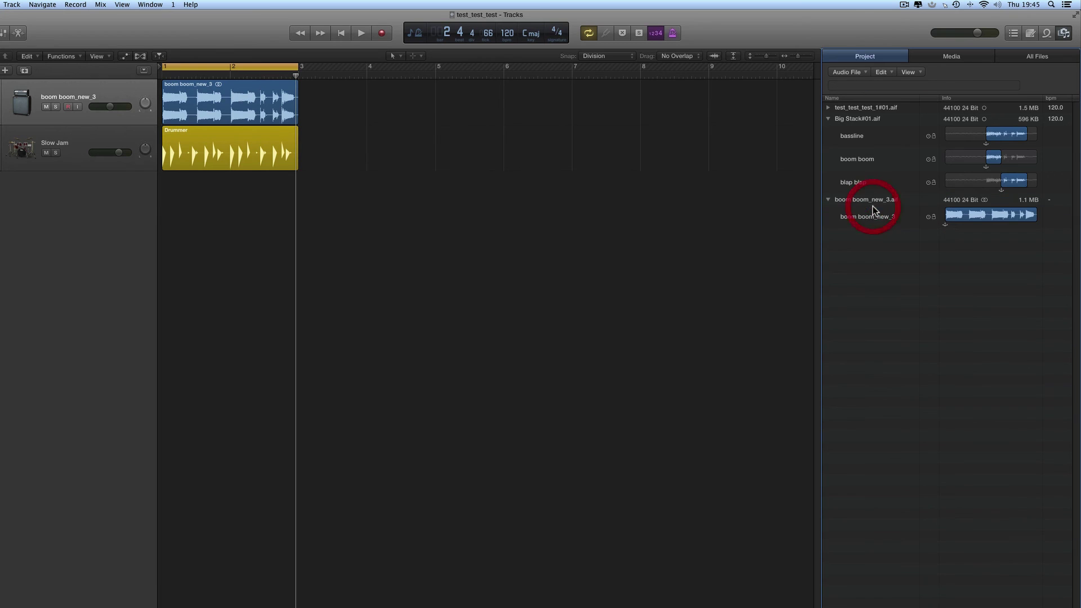
- Remove blap blap and boom boom from the audio list, leaving the bassline entry
left_click(865, 186)
key("Delete")
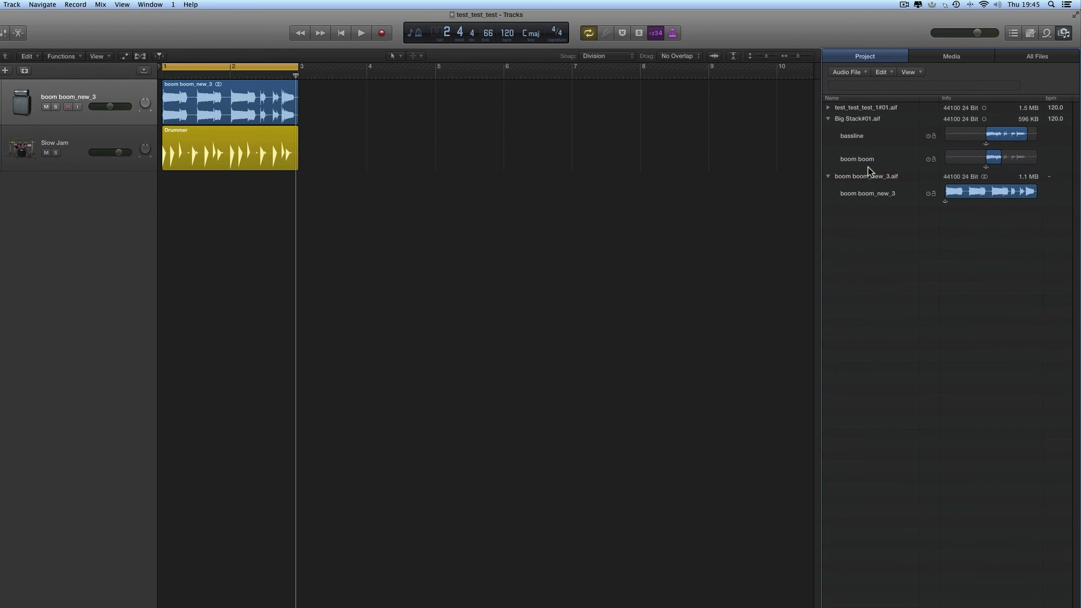
left_click(869, 163)
key("Delete")
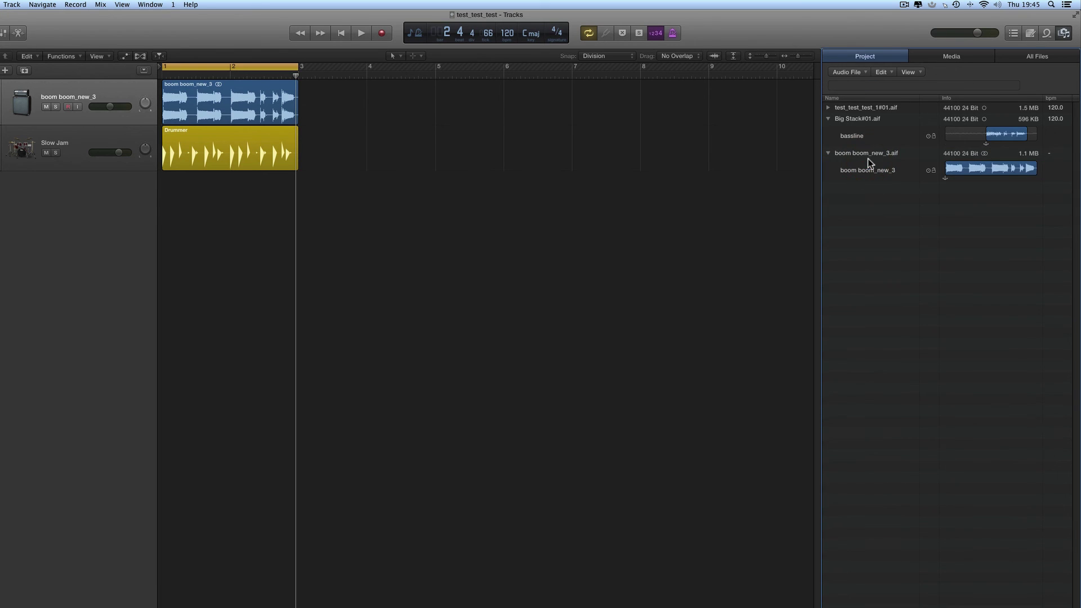
left_click(856, 120)
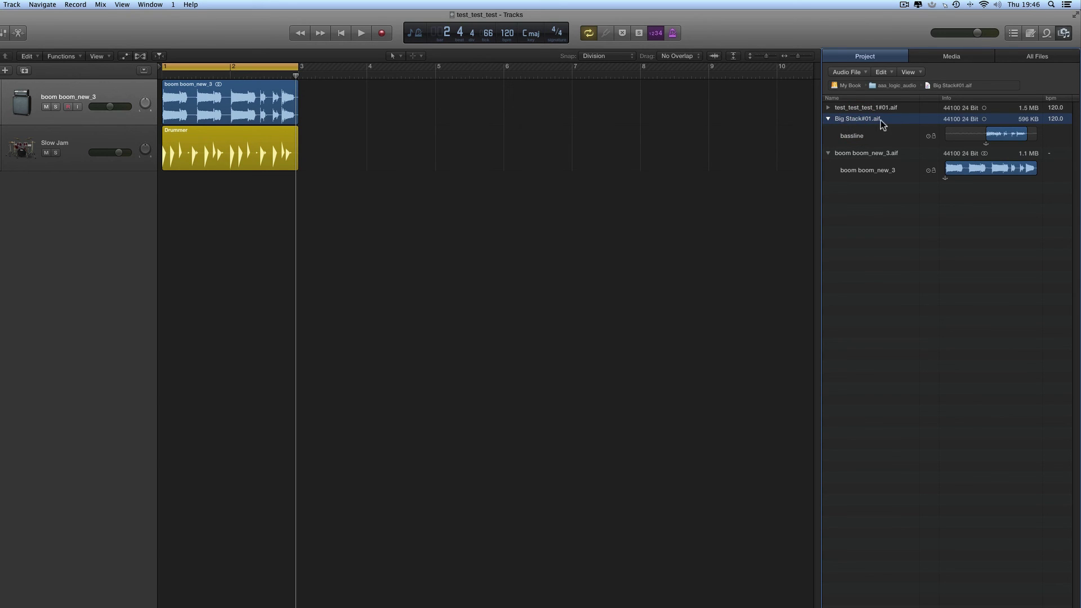
left_click(867, 137)
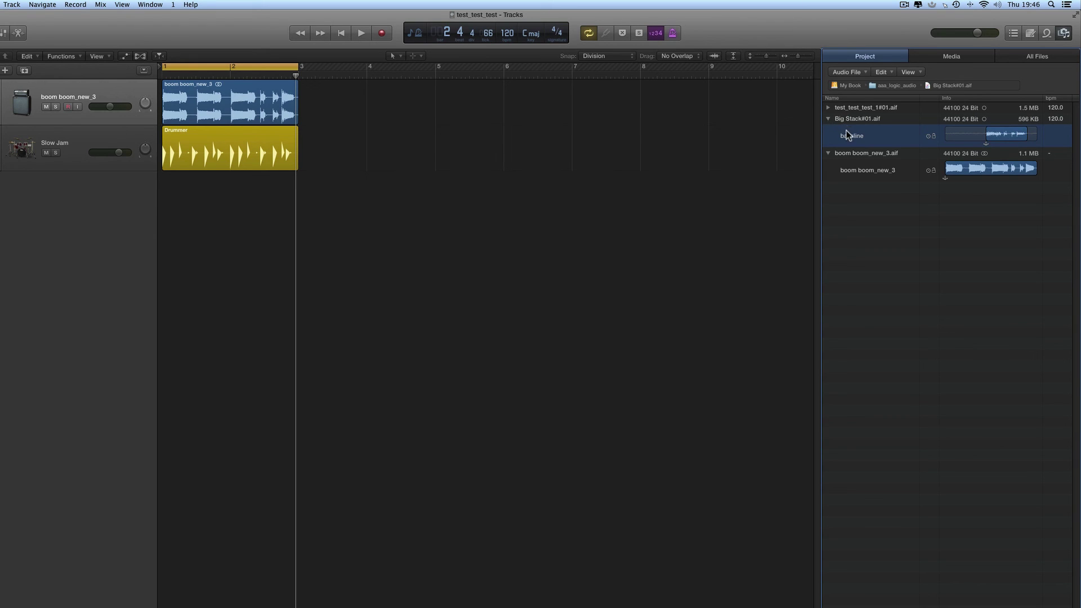
left_click(828, 120)
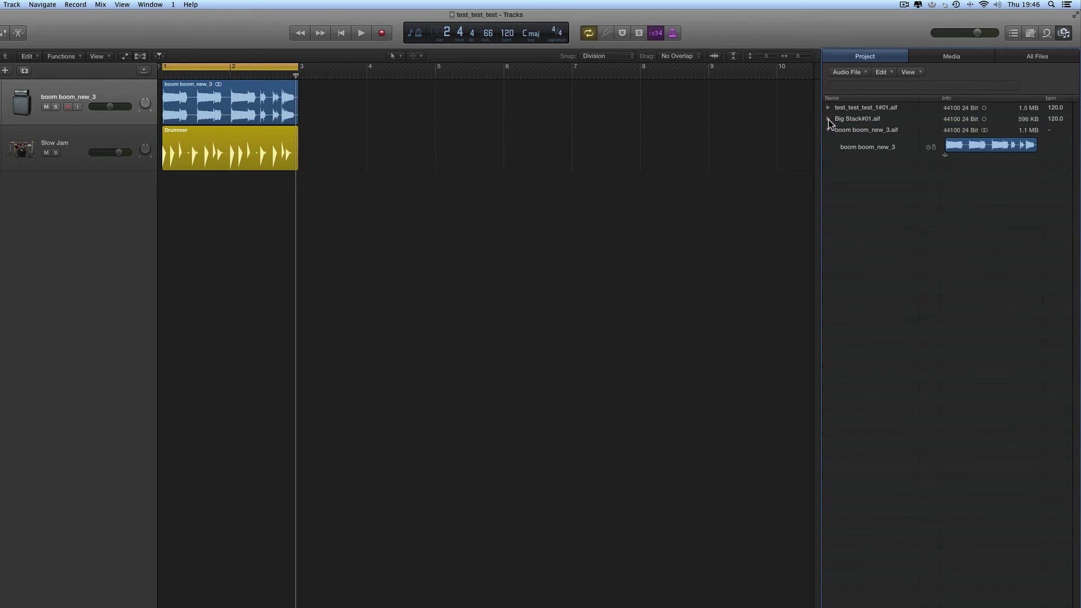
left_click(865, 132)
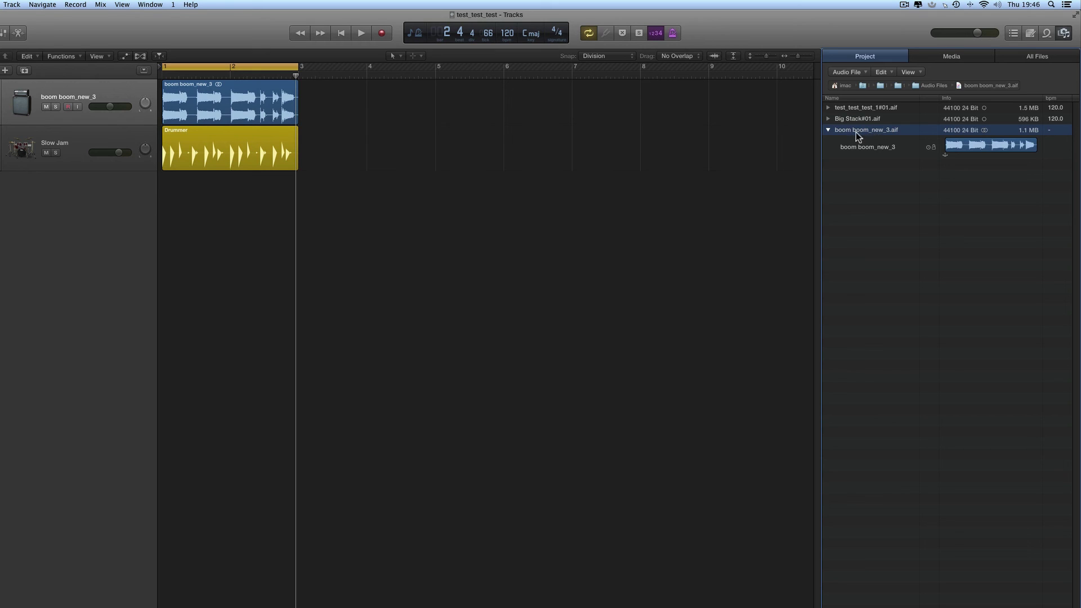
left_click(886, 147)
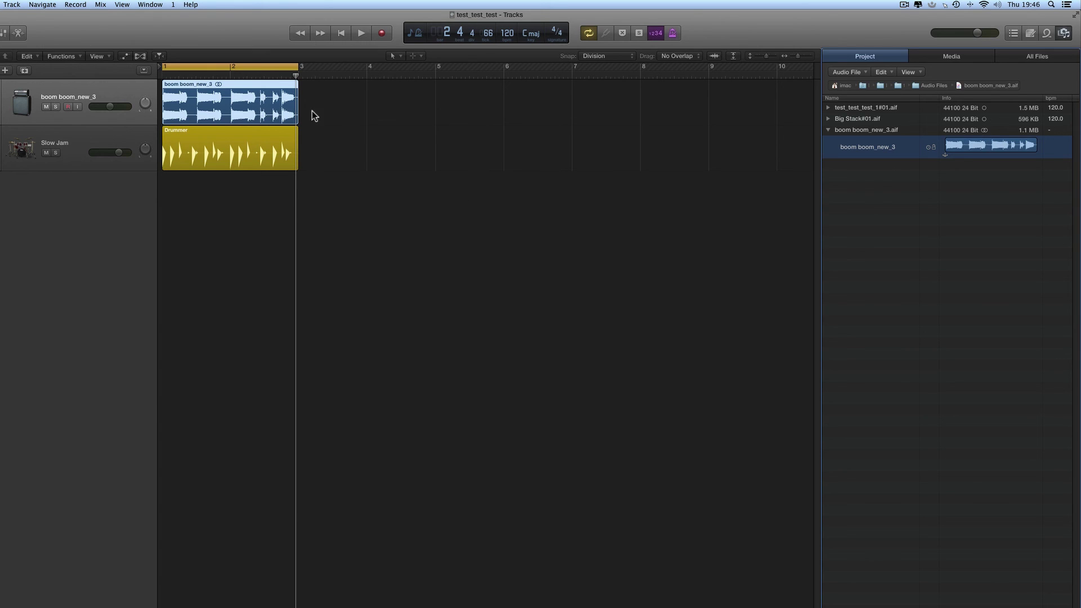
left_click_drag(295, 75, 163, 76)
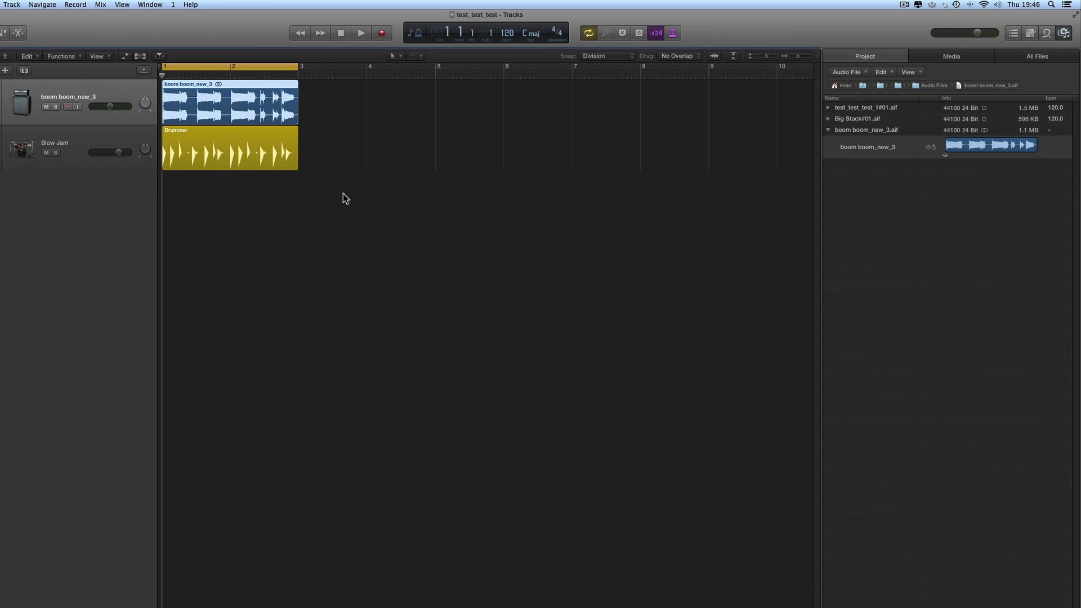
key("space")
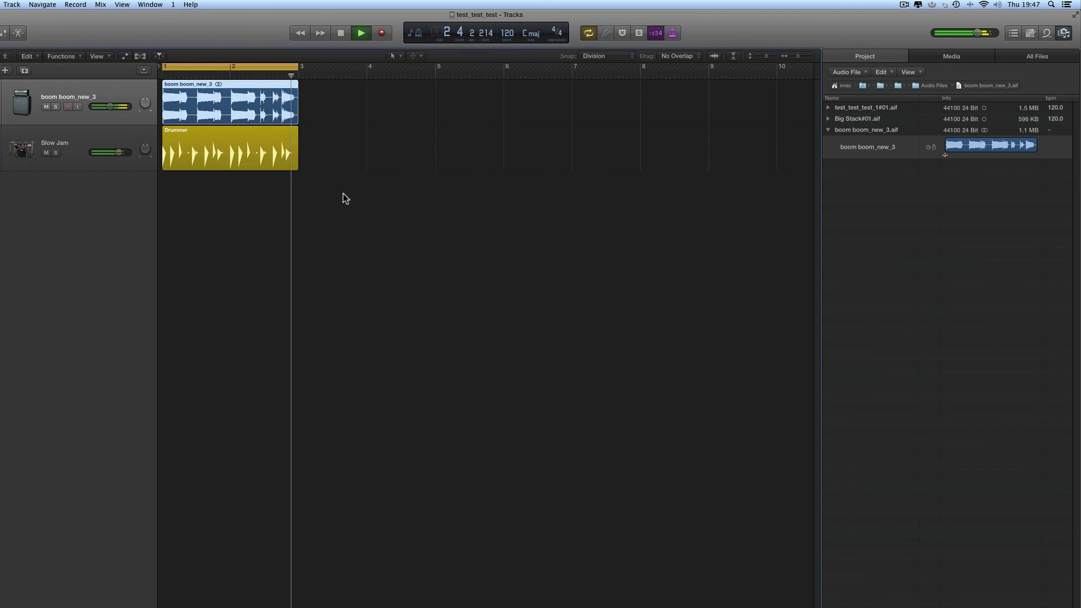
key("space")
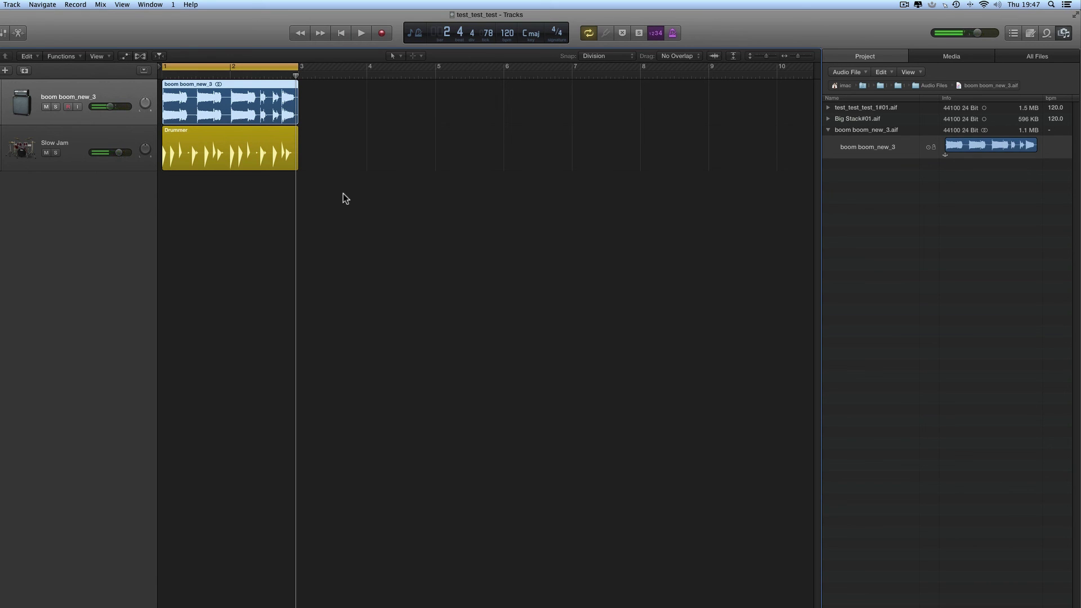